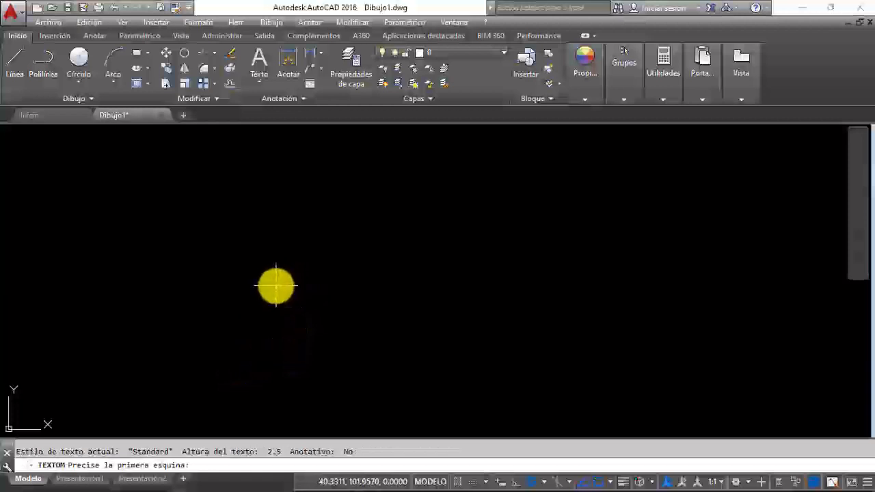
# Step: Place a multiline text box about 150 by 57 units in the empty drawing and set its font to ISOCPEUR
pyautogui.click(276, 286)
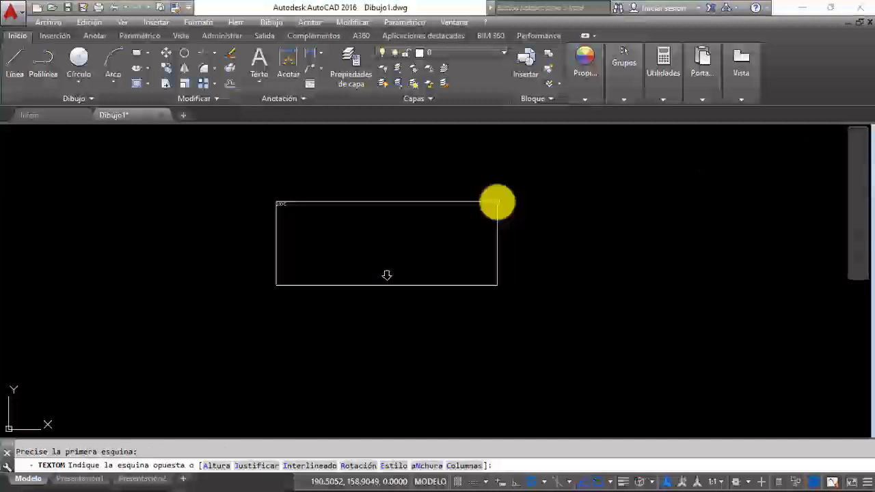
pyautogui.click(496, 203)
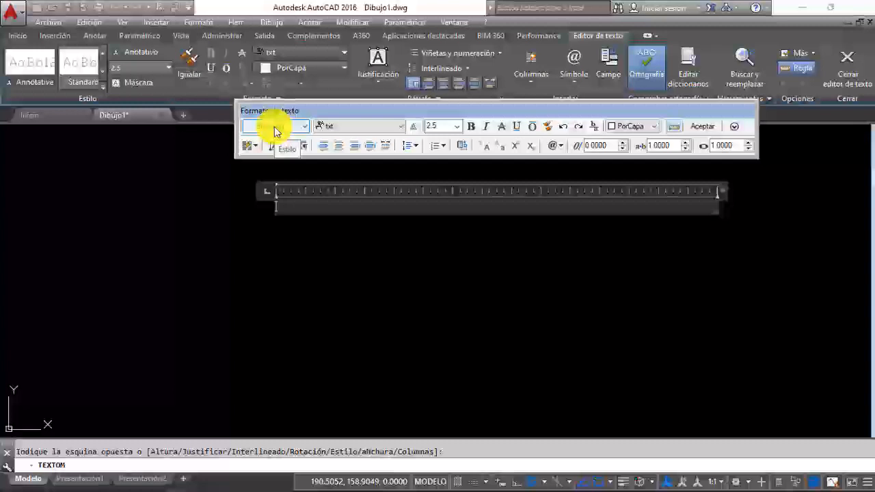
pyautogui.click(349, 125)
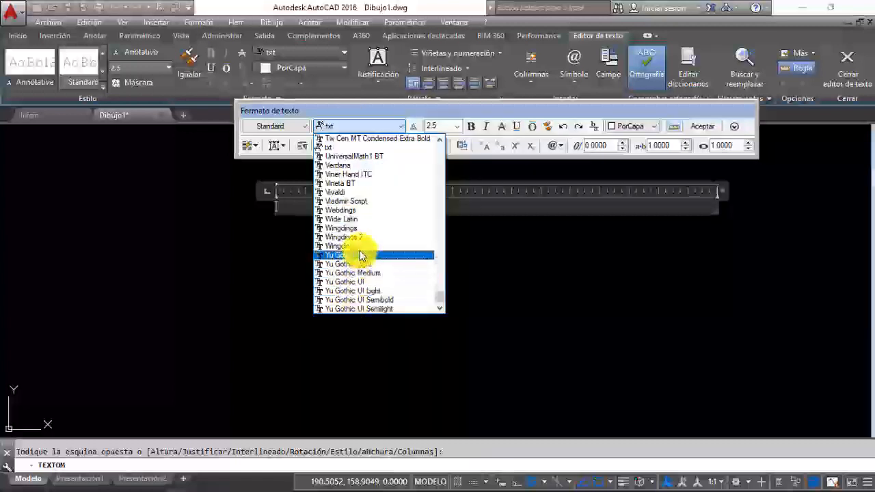
pyautogui.scroll(6, 362, 254)
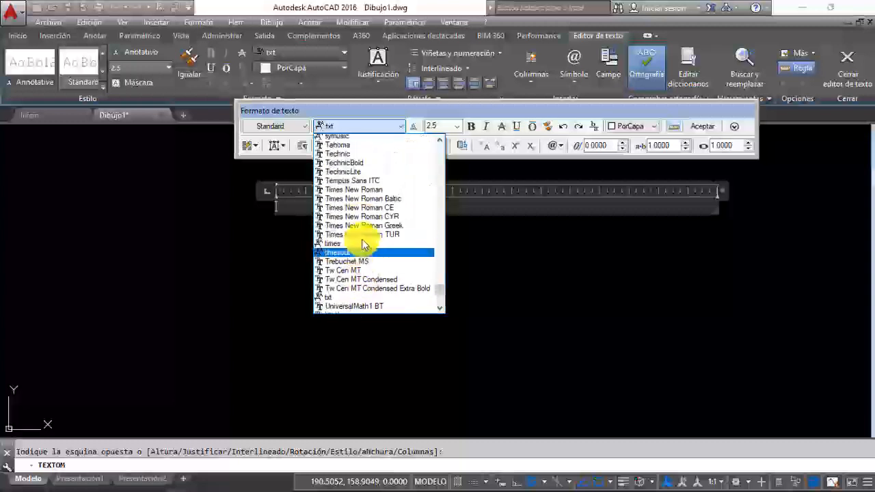
pyautogui.scroll(7, 362, 244)
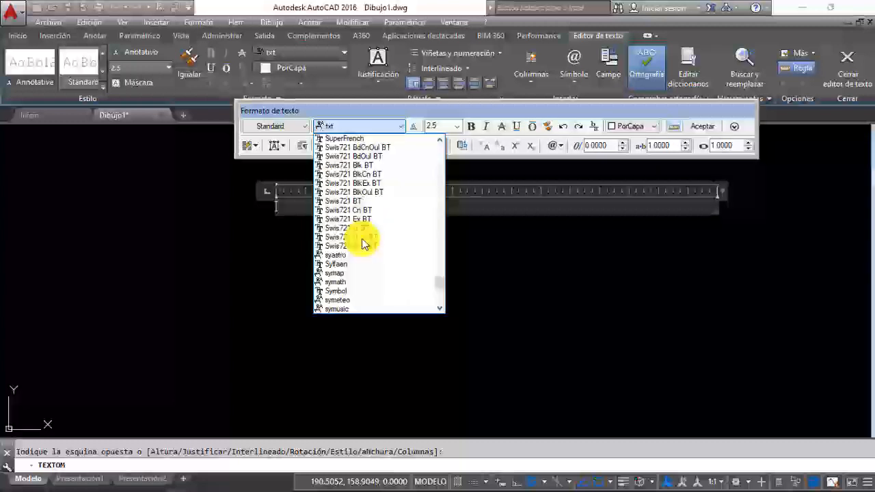
pyautogui.scroll(7, 363, 245)
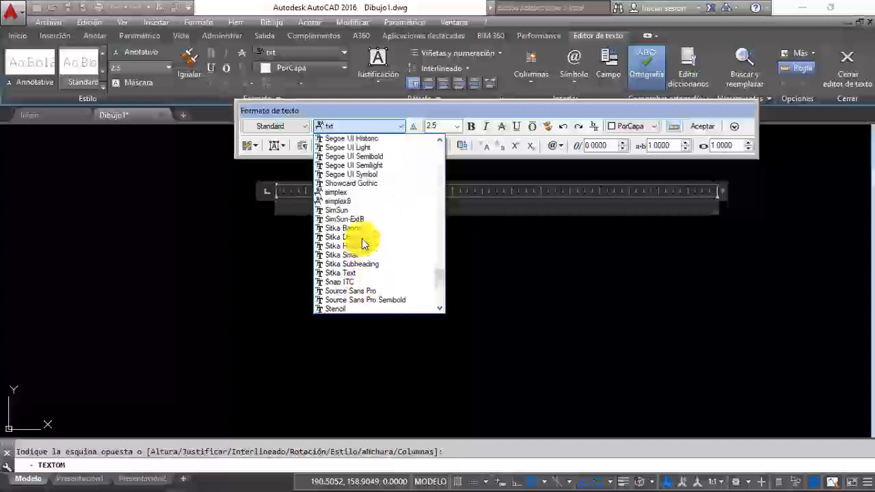
pyautogui.scroll(8, 362, 244)
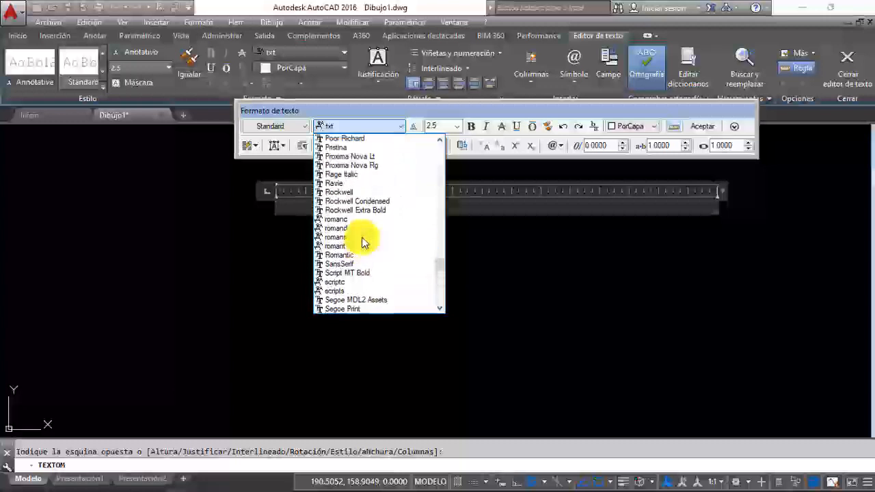
pyautogui.scroll(4, 362, 243)
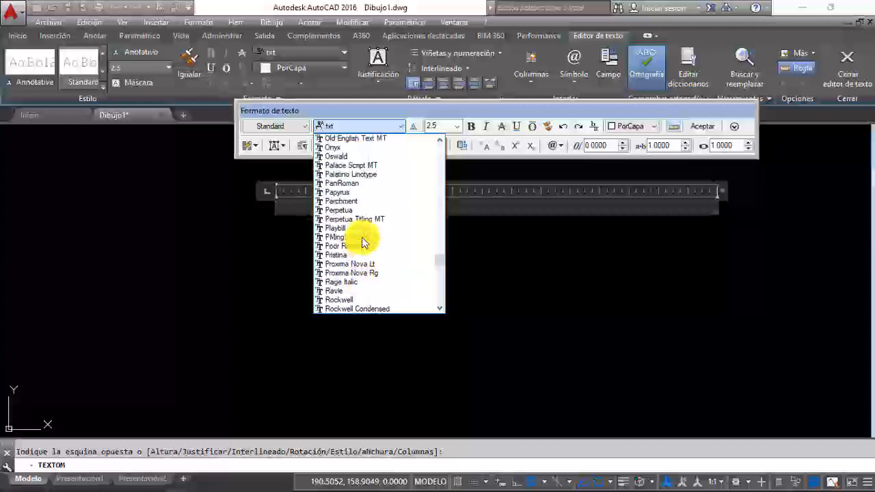
pyautogui.scroll(5, 363, 242)
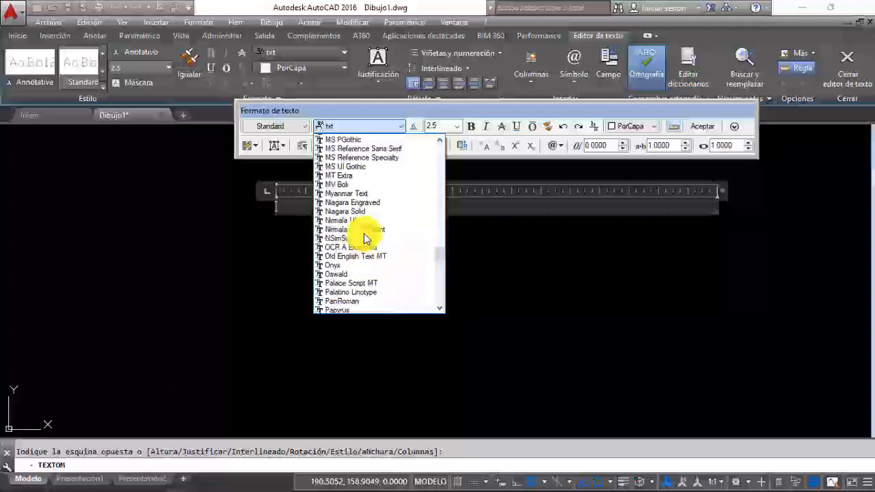
pyautogui.scroll(6, 364, 238)
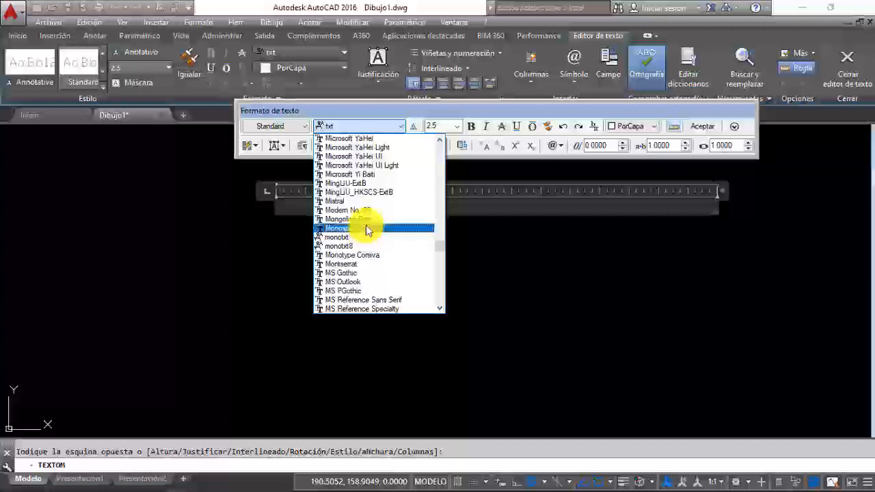
pyautogui.scroll(8, 367, 230)
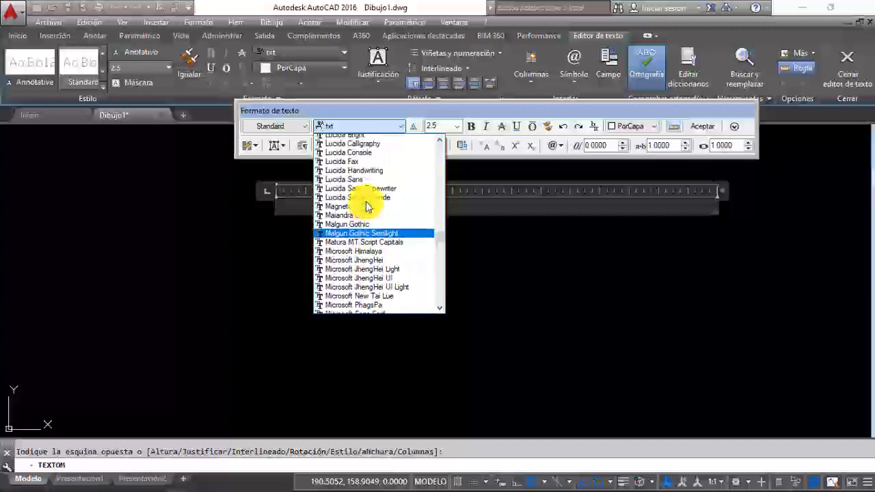
pyautogui.scroll(1, 366, 204)
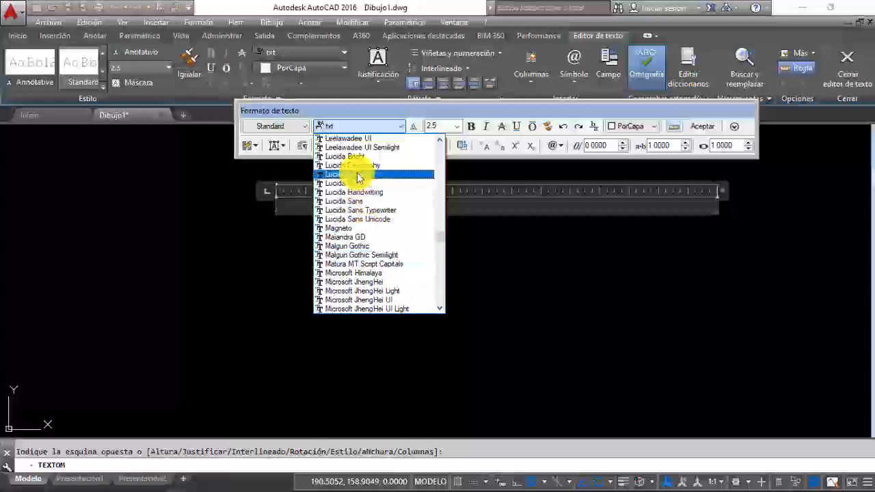
pyautogui.scroll(4, 356, 178)
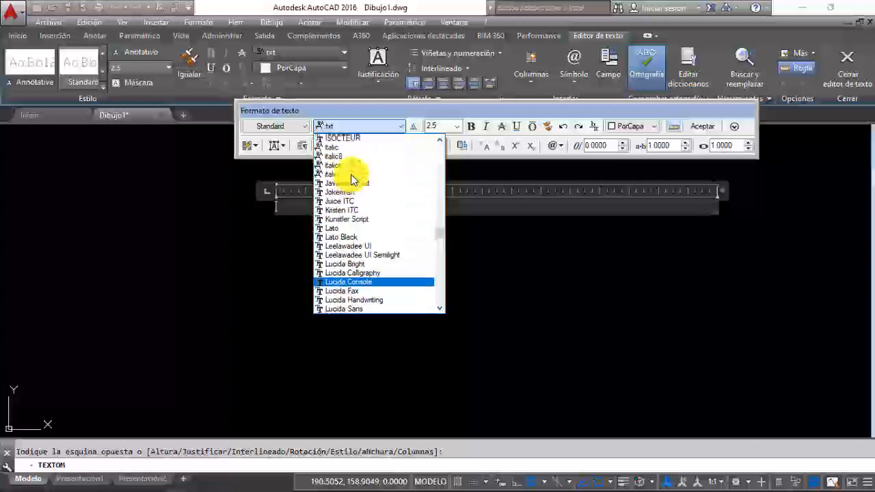
pyautogui.scroll(3, 352, 181)
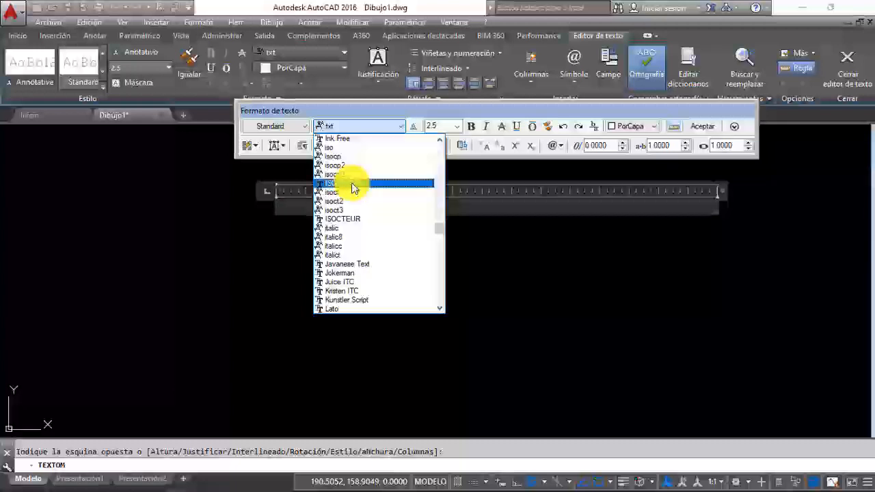
pyautogui.click(353, 184)
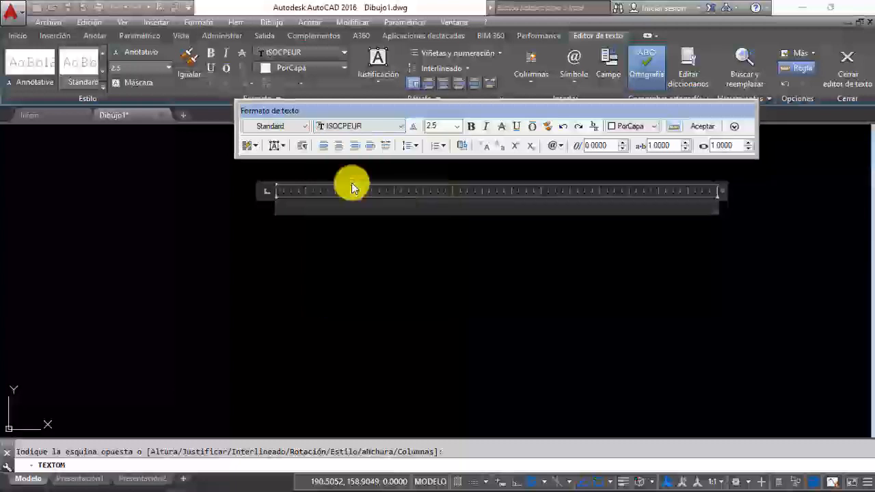
# Step: Set the height of the new multiline text to 4
pyautogui.click(441, 126)
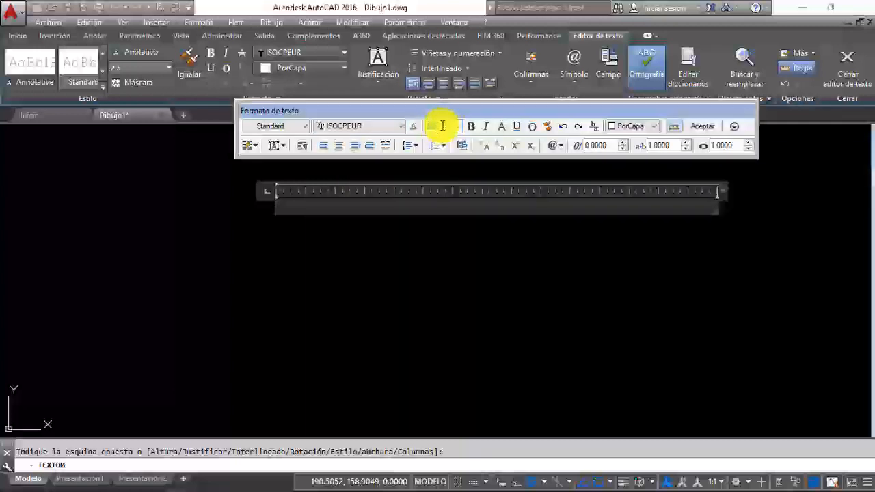
pyautogui.click(443, 126)
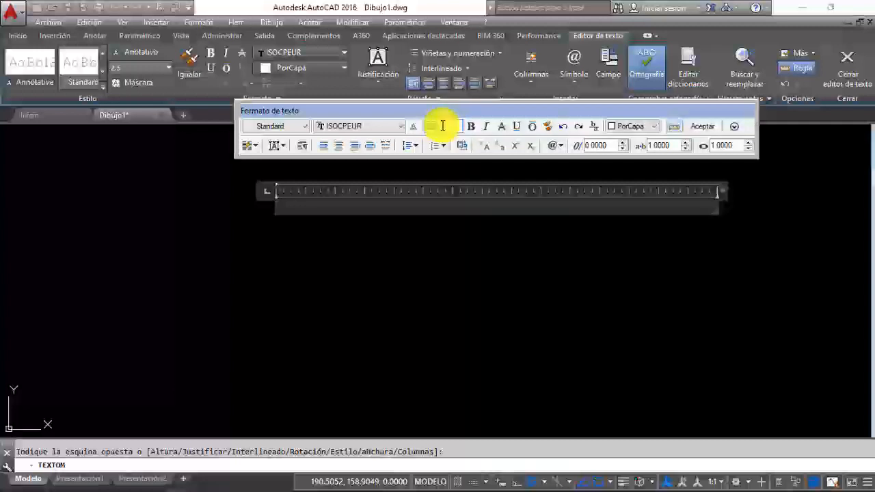
pyautogui.write('5')
pyautogui.write('4')
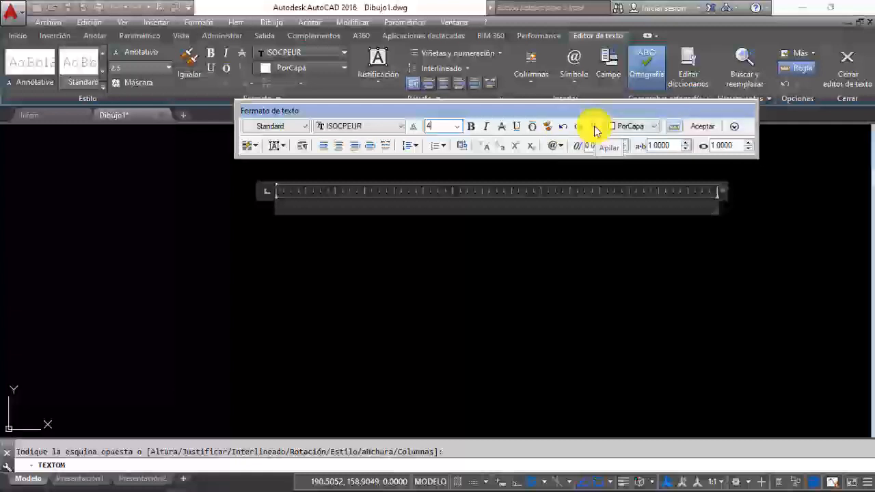
# Step: Look through the text colour choices, and hide and restore the text editor's ruler
pyautogui.click(632, 126)
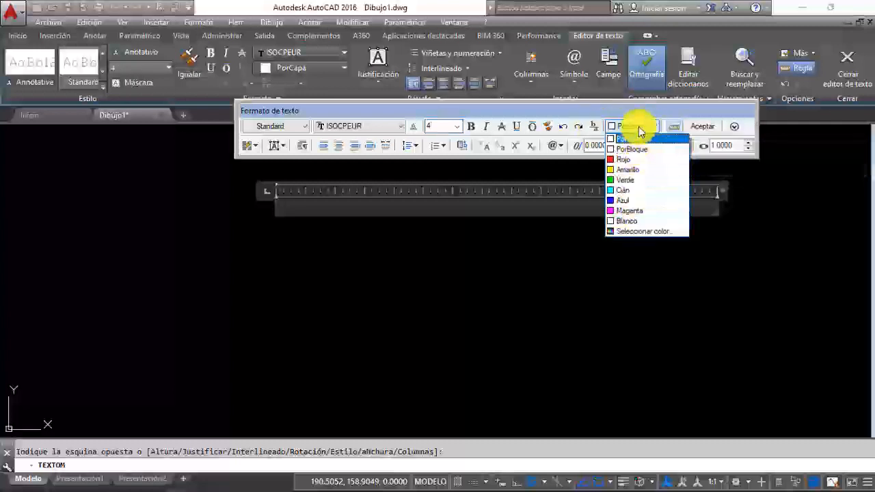
pyautogui.click(645, 125)
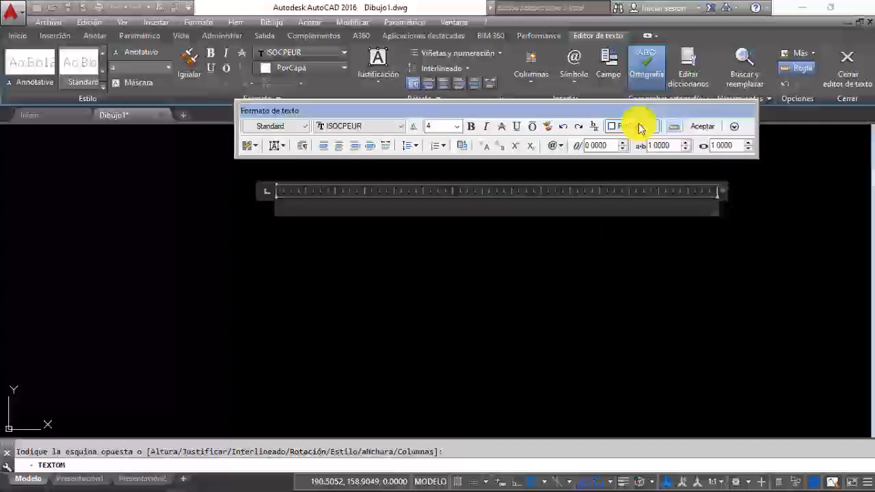
pyautogui.click(674, 127)
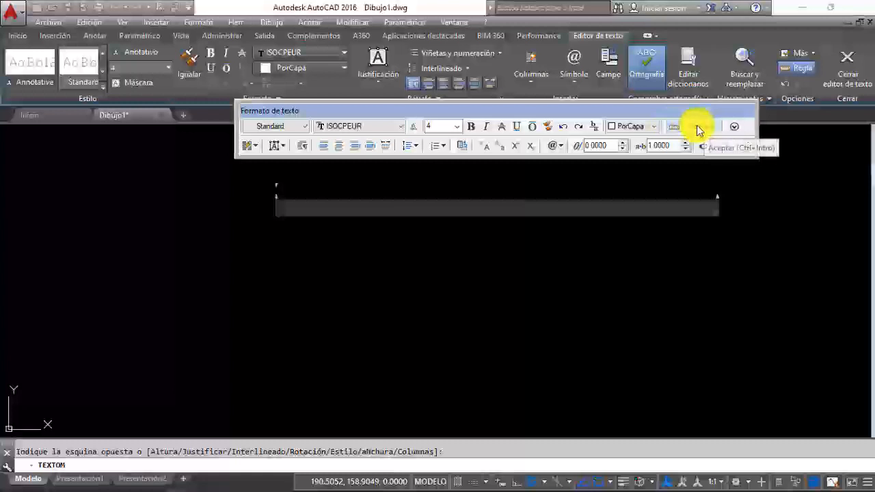
pyautogui.click(674, 128)
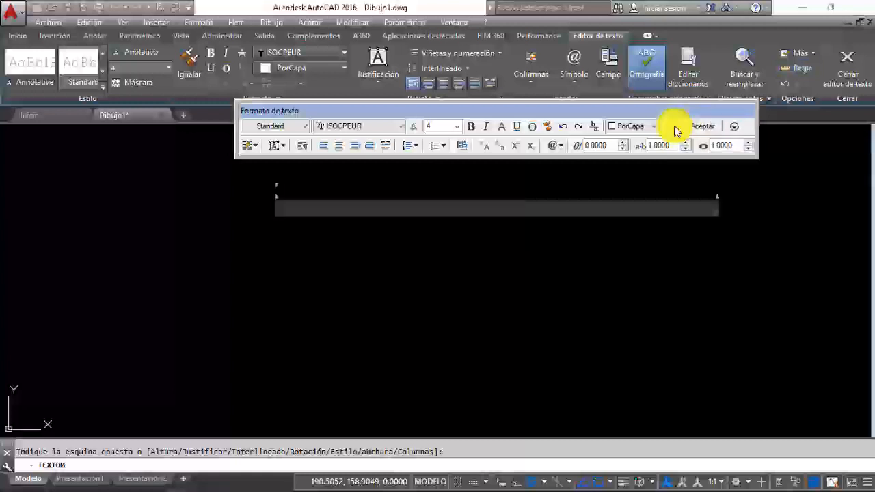
pyautogui.click(674, 129)
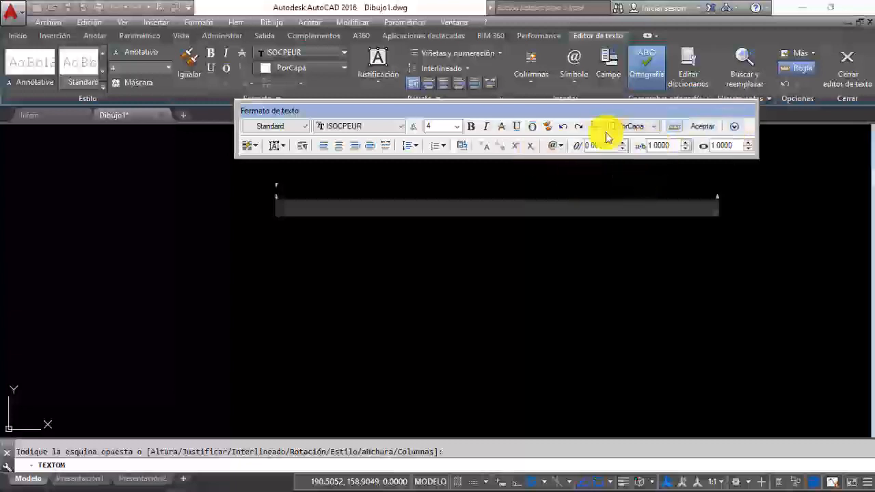
# Step: Set the multiline text to no columns and justify it to middle centre (Medio Centro)
pyautogui.click(256, 147)
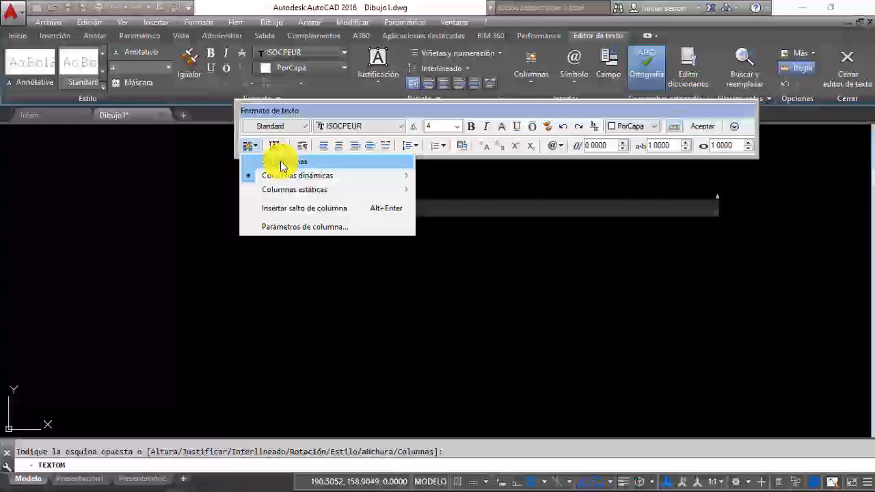
pyautogui.click(280, 164)
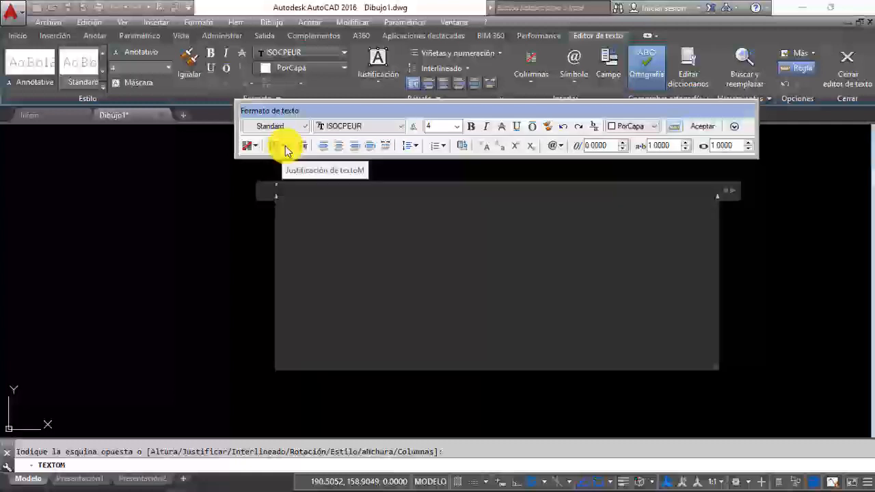
pyautogui.click(286, 149)
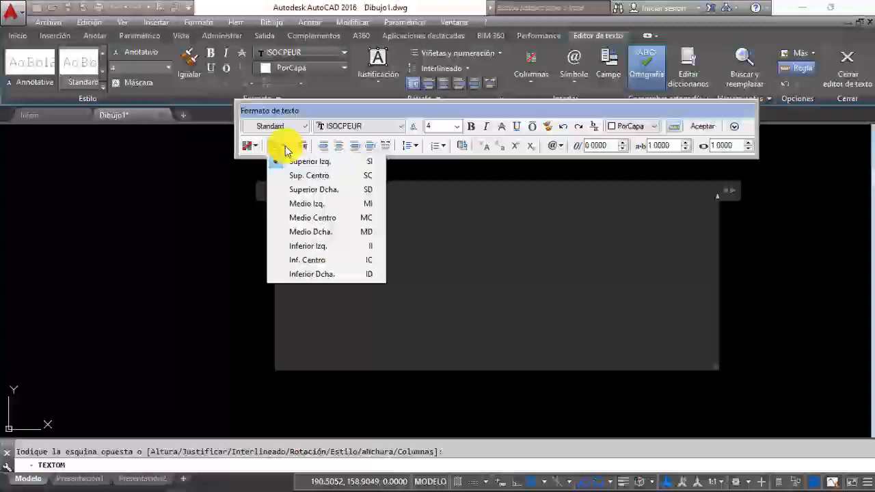
pyautogui.click(306, 218)
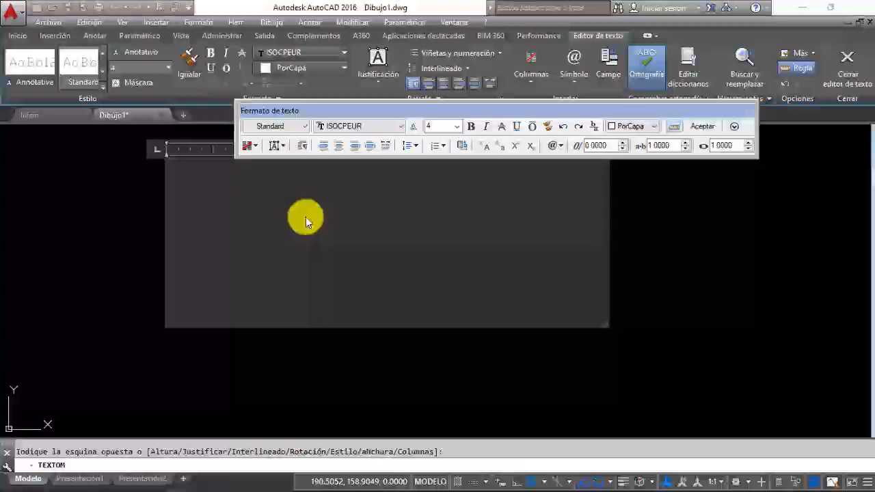
# Step: Examine the paragraph settings, the line spacing options and the symbols available for the multiline text
pyautogui.click(304, 149)
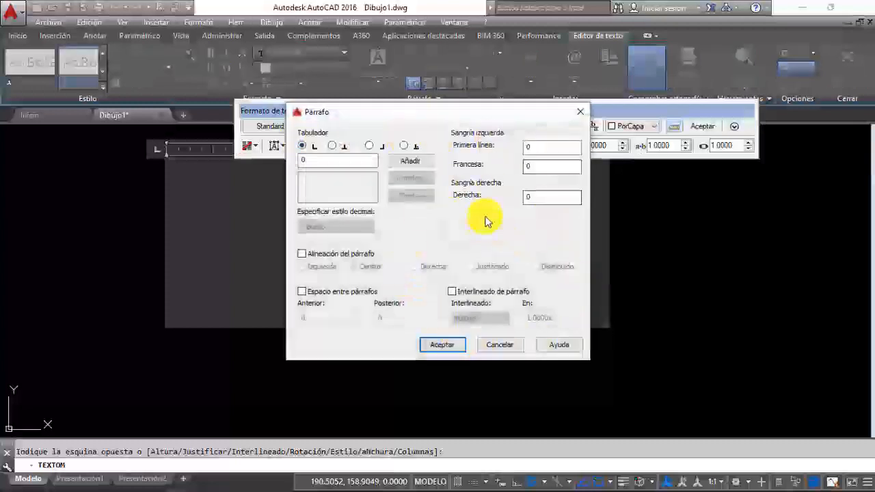
pyautogui.click(441, 345)
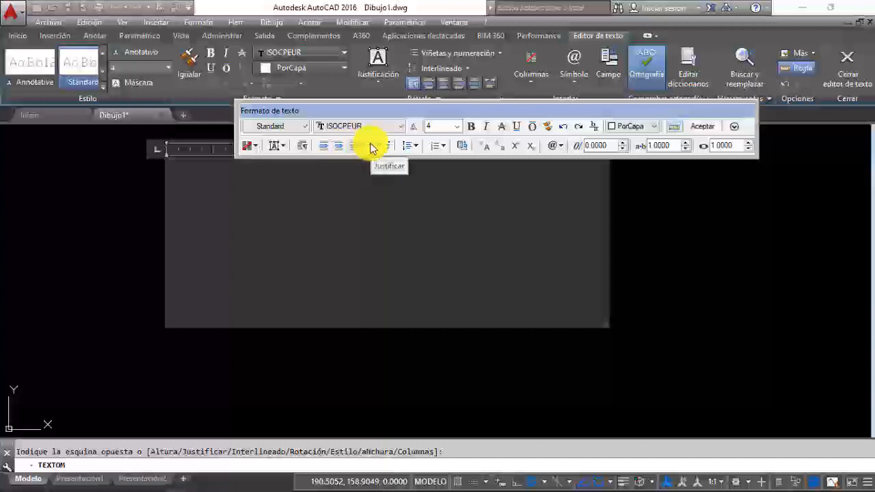
pyautogui.click(418, 149)
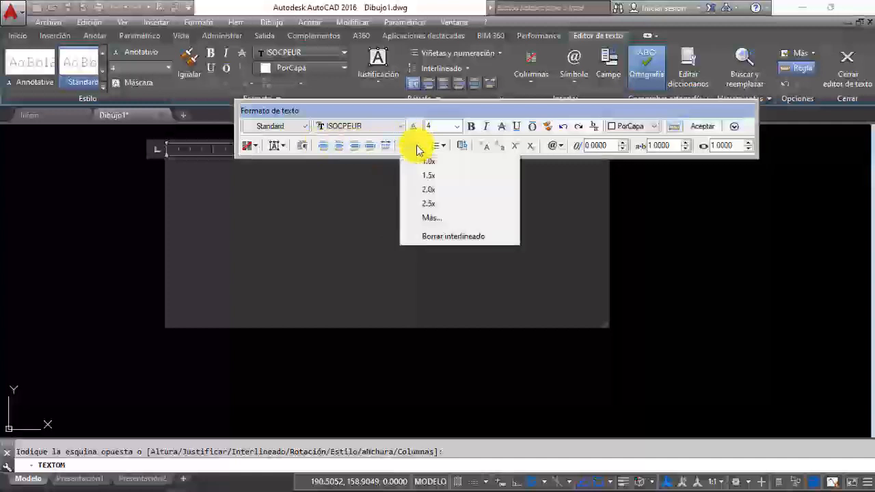
pyautogui.click(418, 150)
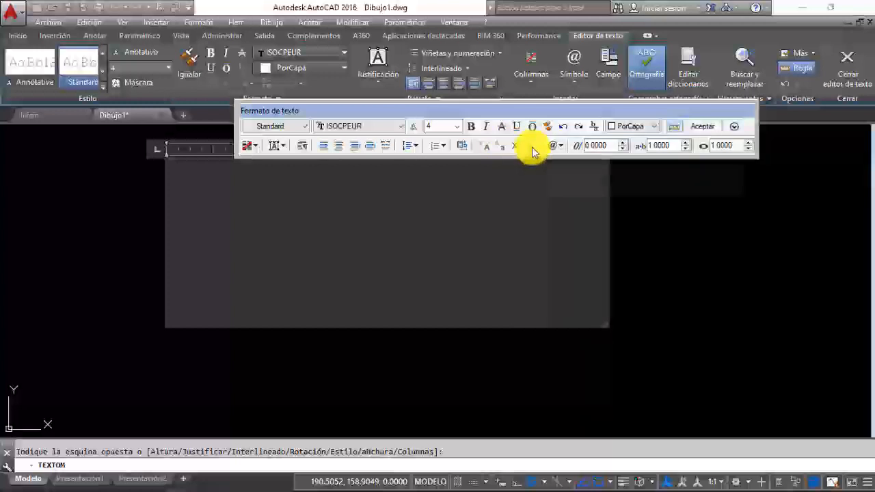
pyautogui.click(561, 145)
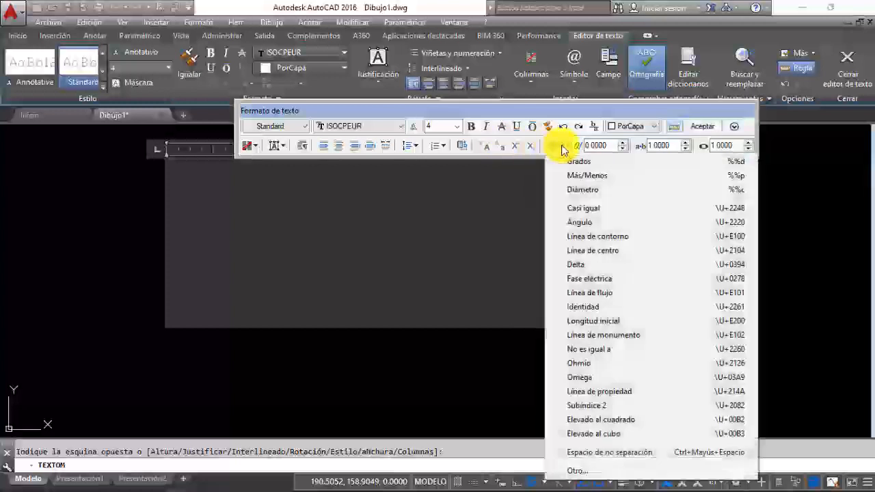
pyautogui.click(562, 145)
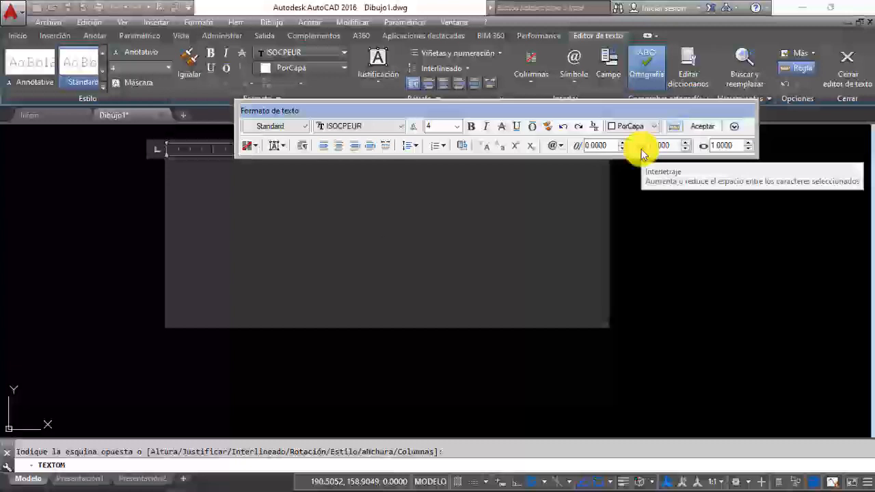
# Step: Reduce the character tracking of the multiline text
pyautogui.click(686, 149)
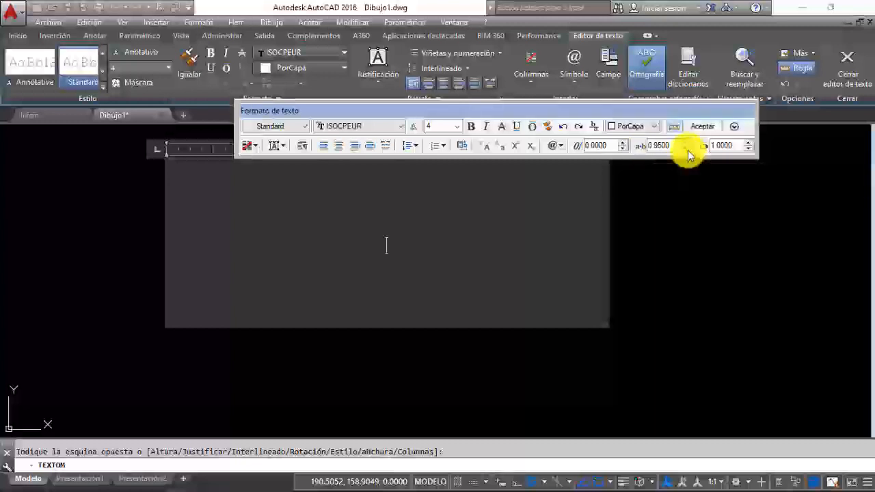
pyautogui.click(687, 149)
pyautogui.click(686, 149)
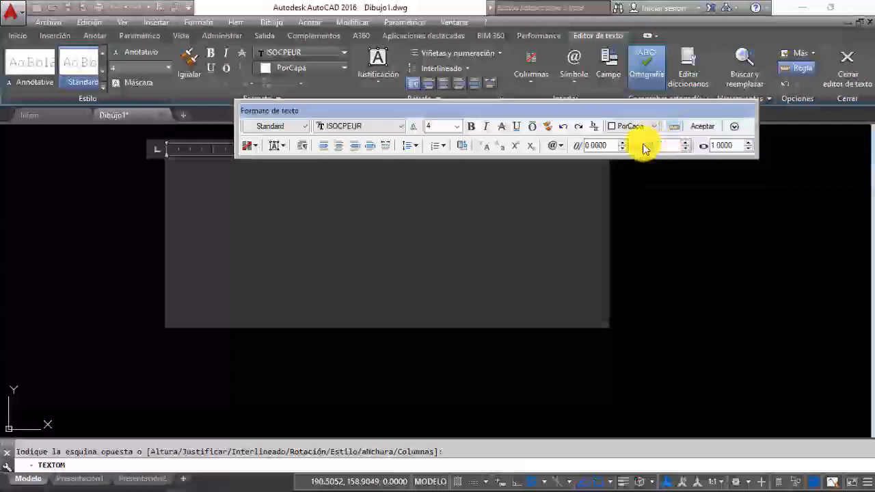
pyautogui.write('1')
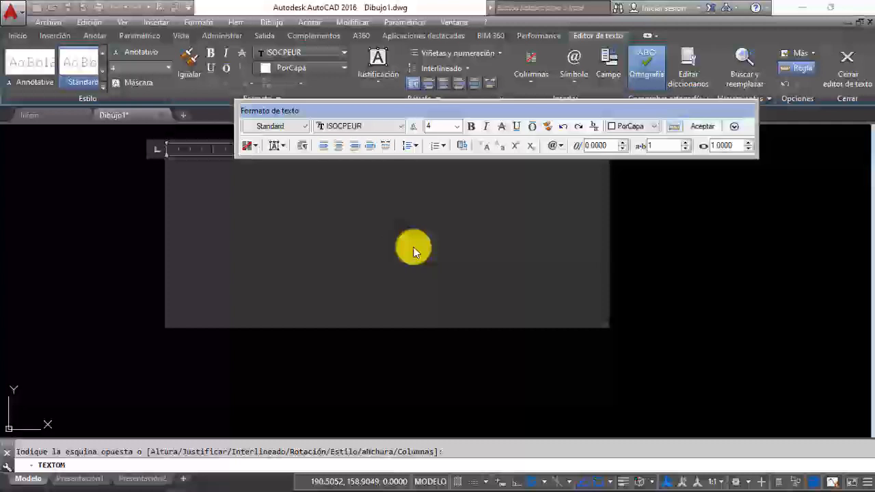
pyautogui.write('CENT')
pyautogui.press('Return')
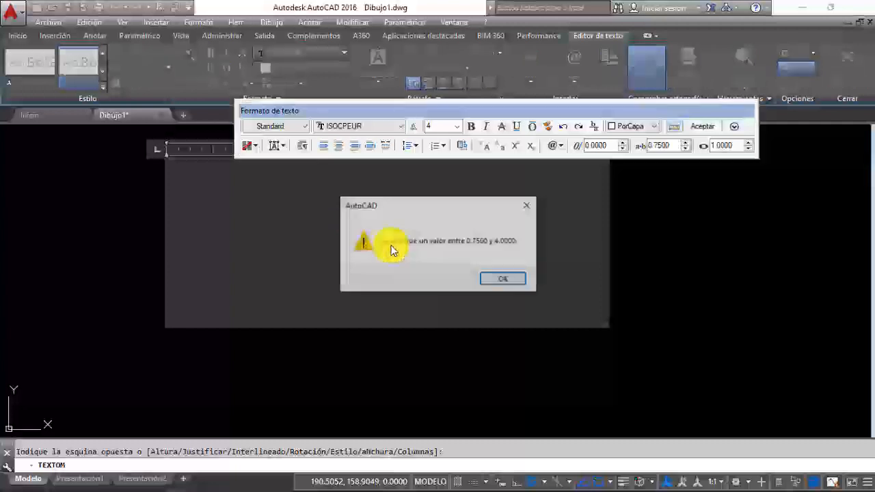
pyautogui.click(491, 281)
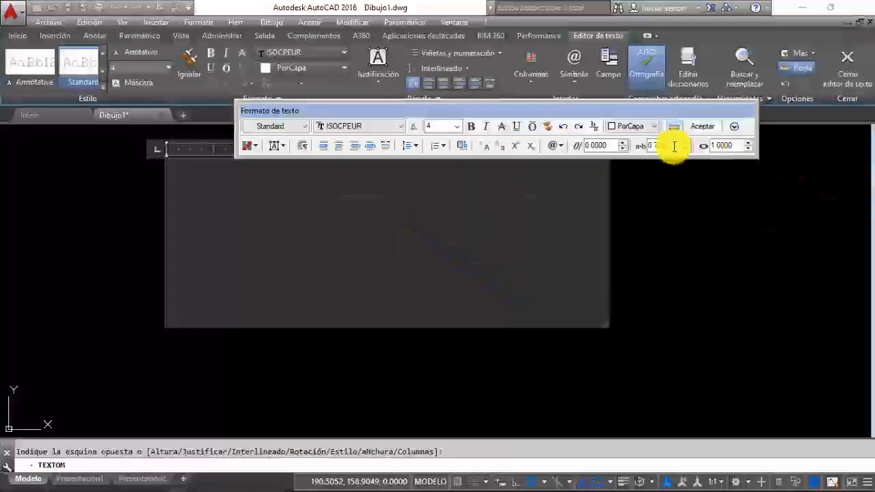
# Step: Set the character tracking of the multiline text to 1 and return to the text area
pyautogui.moveTo(671, 144); pyautogui.dragTo(620, 146)
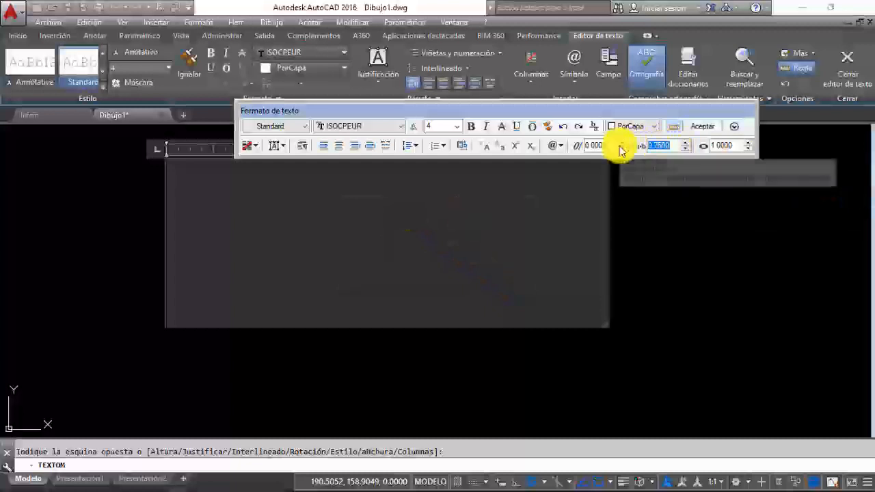
pyautogui.write('1')
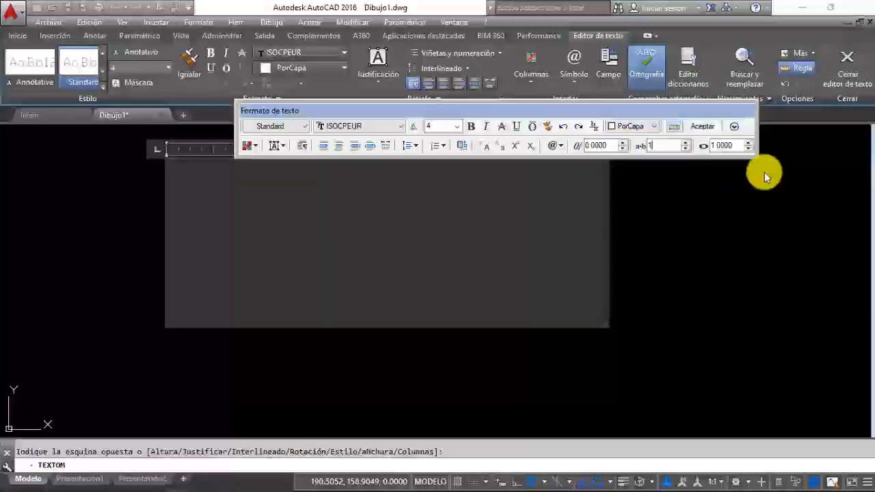
pyautogui.click(391, 245)
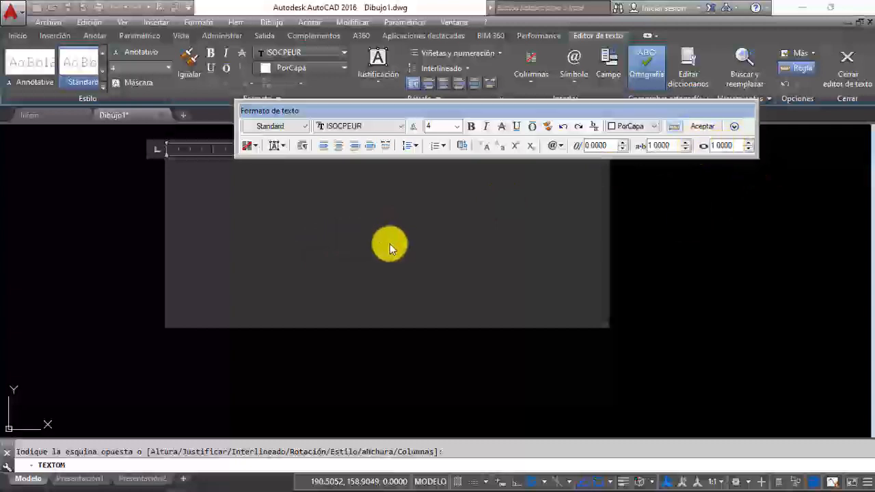
# Step: Write "CENTRO DE FORMACIÓN PROFESIONAL N° 1" as the first line of the multiline text and start a new line
pyautogui.write('CE')
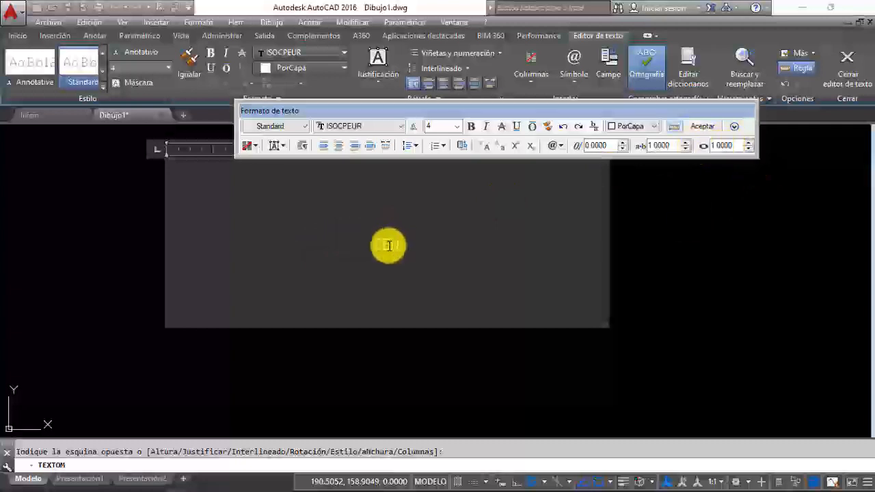
pyautogui.write('NTRIFUGE FOR')
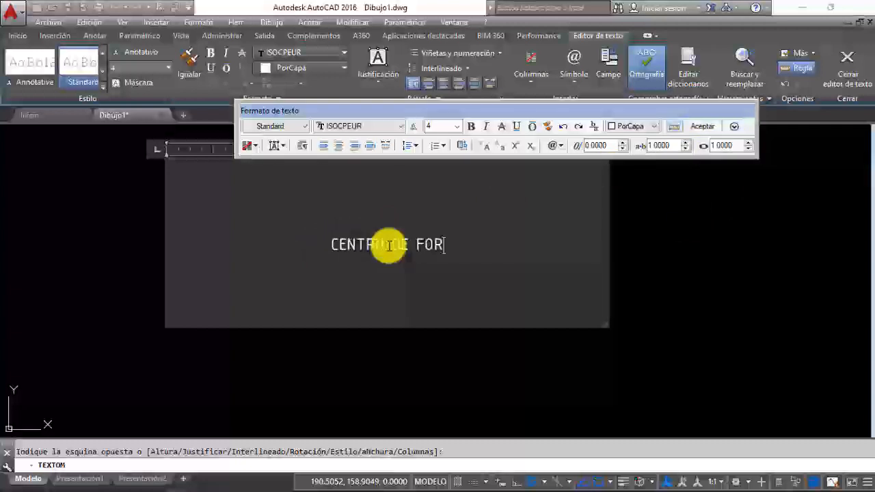
pyautogui.write('MACIÓN ')
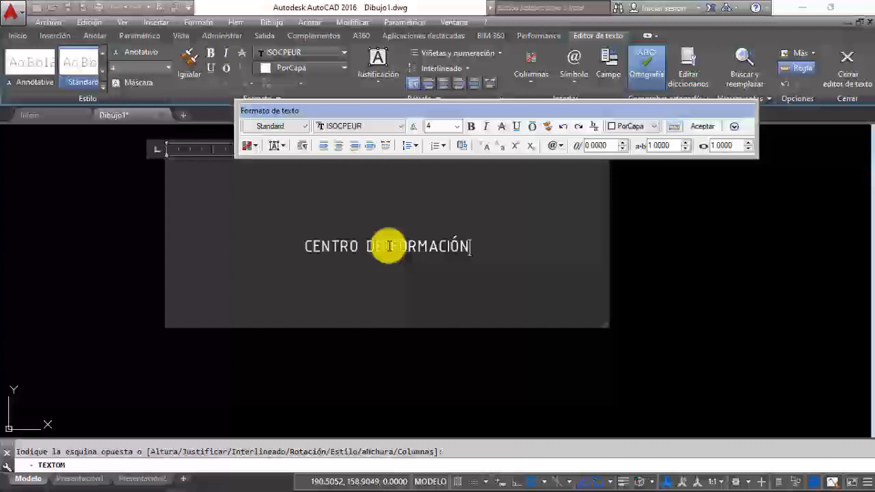
pyautogui.write('PROFESIO')
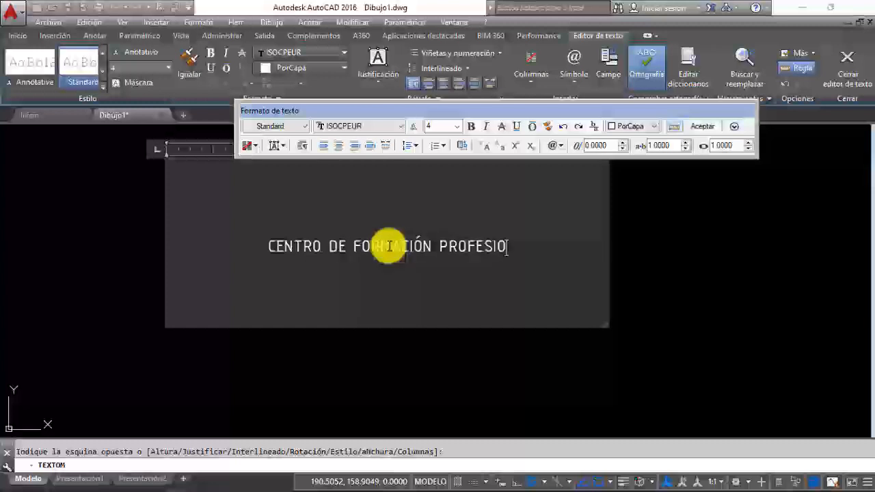
pyautogui.write('NAL N°')
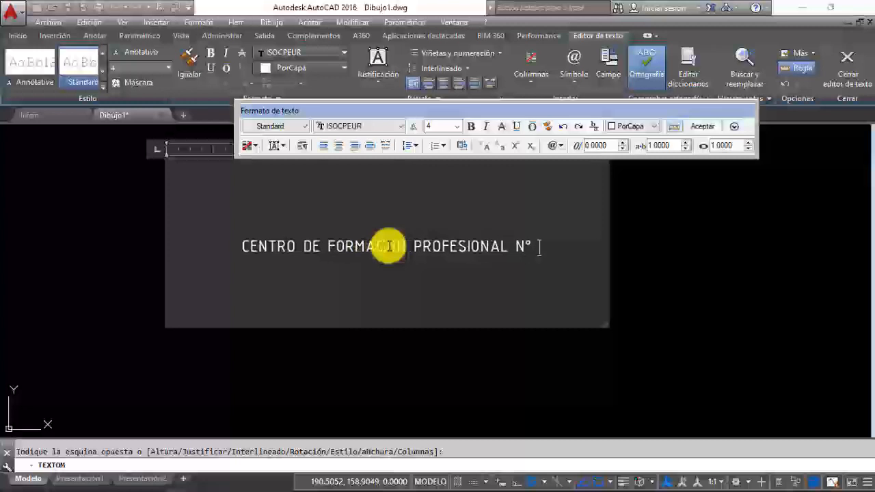
pyautogui.write(' 1')
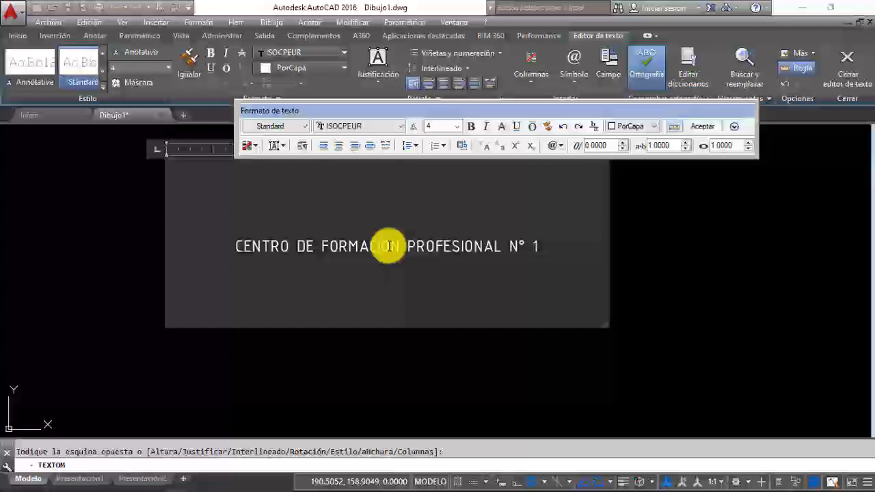
pyautogui.press('Return')
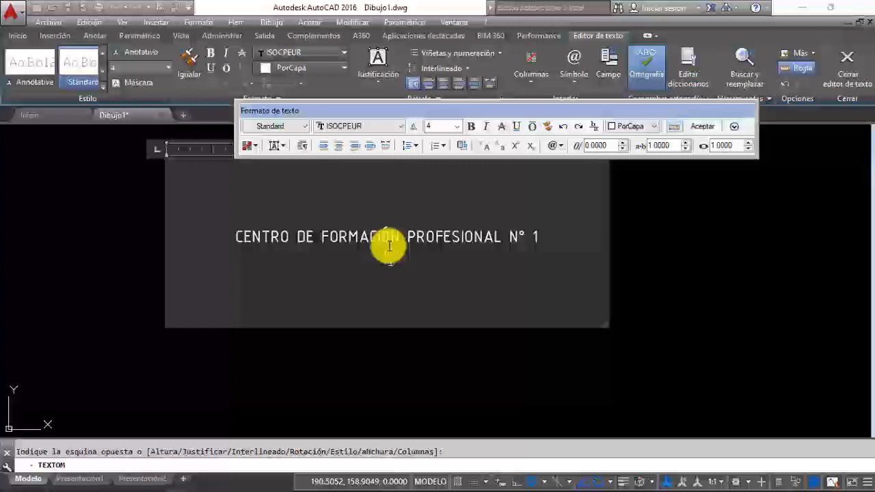
# Step: Write the training centre's namesake in quotation marks as the second line of the multiline text
pyautogui.write('"DON HUMBERTO')
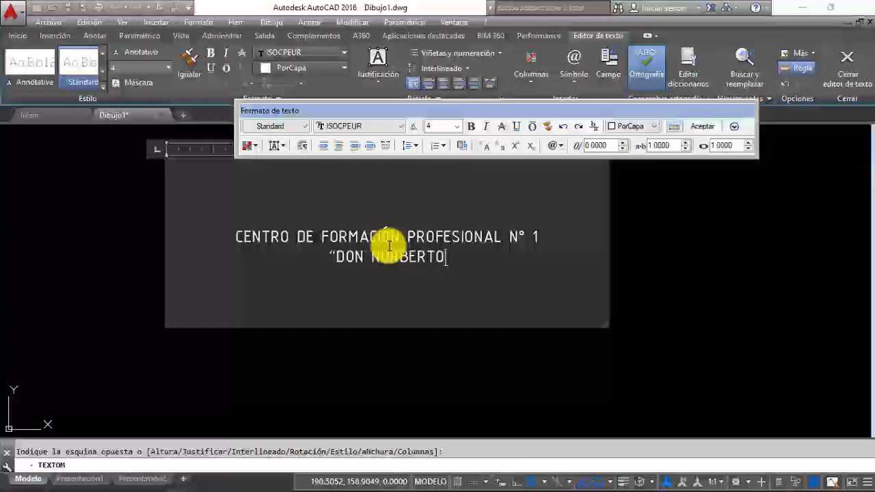
pyautogui.write('CONTI')
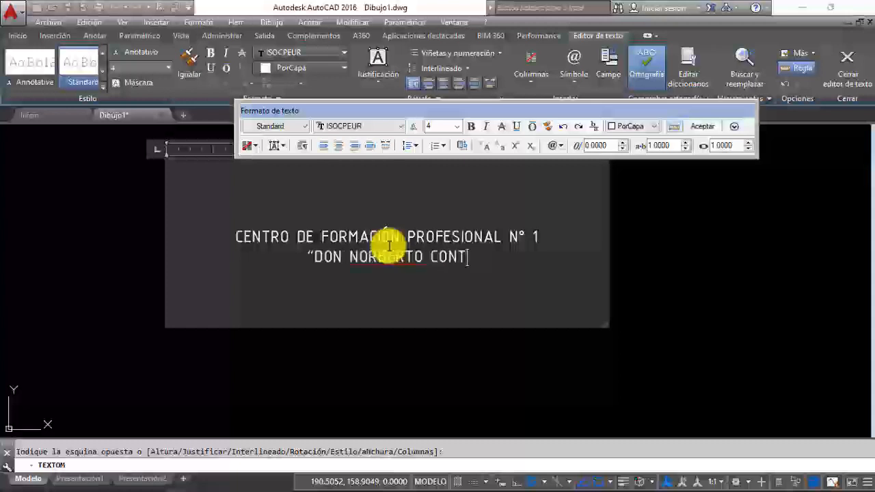
pyautogui.write('"')
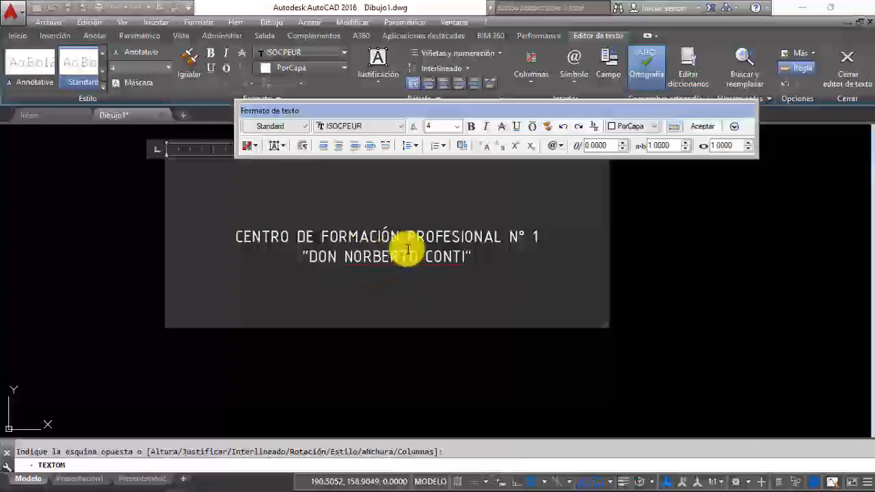
# Step: Format the first line of text as bold and underlined, and give it the dark green index colour 96
pyautogui.moveTo(234, 237); pyautogui.dragTo(538, 236)
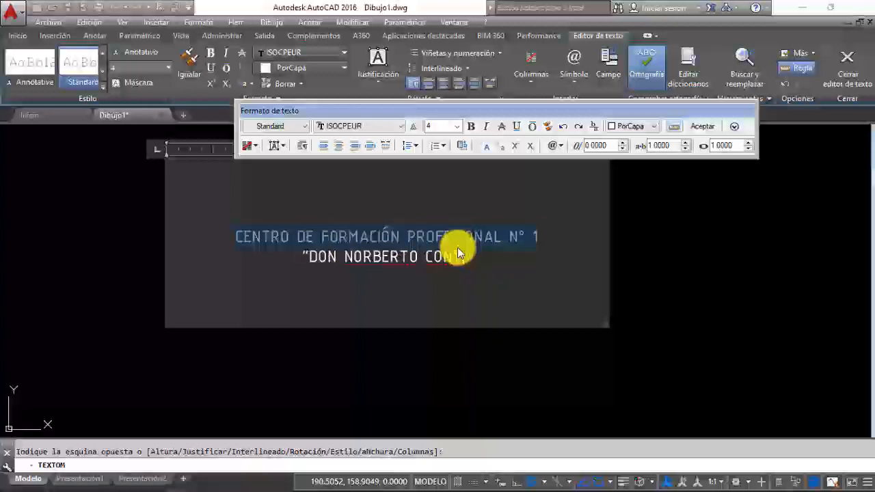
pyautogui.click(473, 126)
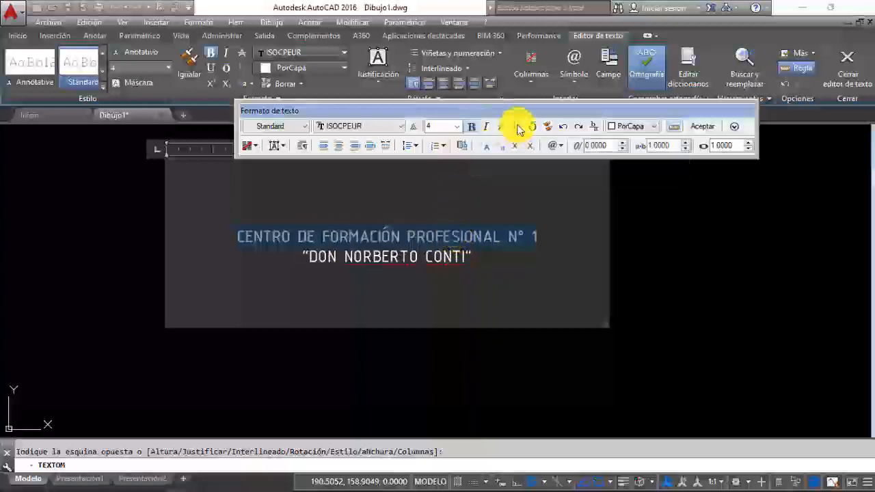
pyautogui.click(518, 128)
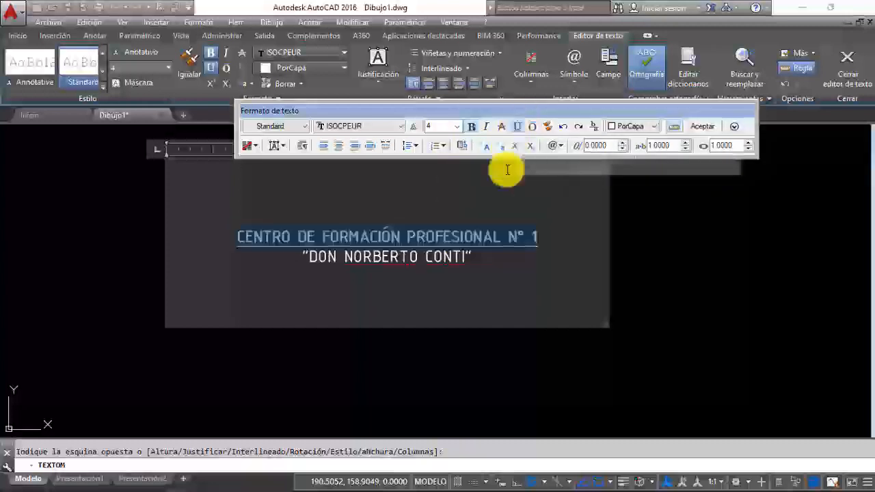
pyautogui.click(654, 128)
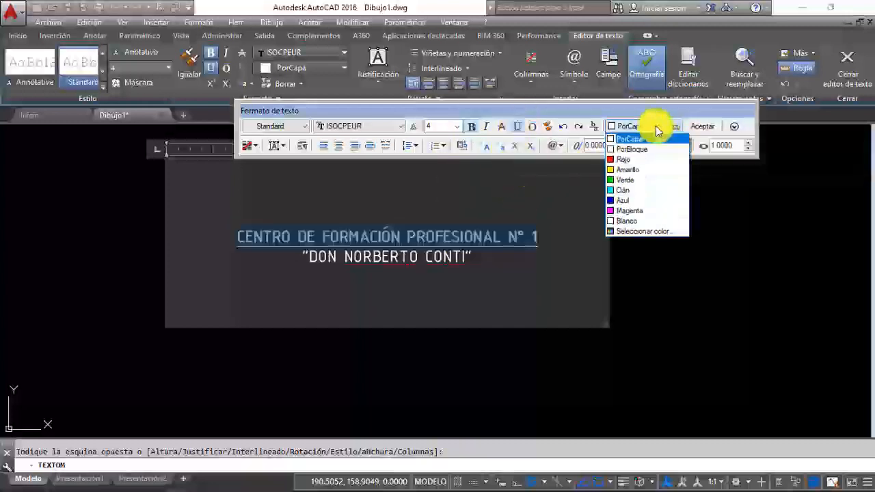
pyautogui.click(642, 232)
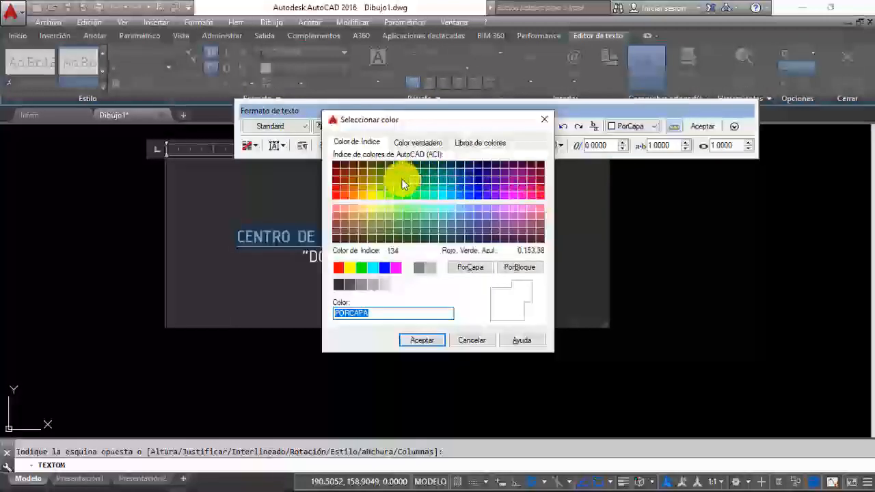
pyautogui.click(406, 172)
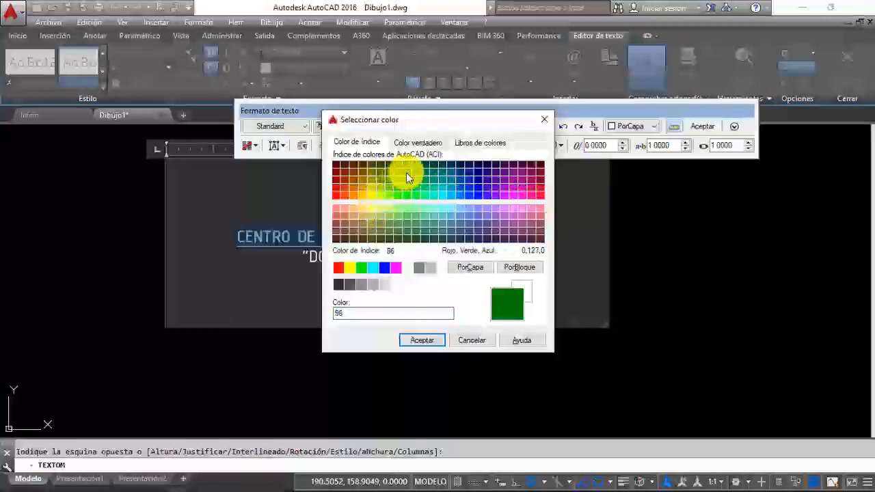
pyautogui.click(421, 340)
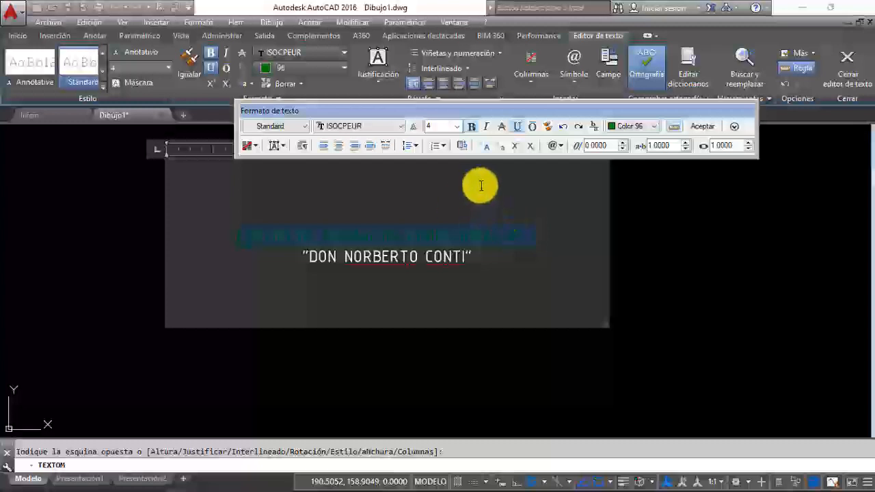
# Step: Format the quoted second line as bold italic with a text height of 6 and colour 96
pyautogui.moveTo(302, 257); pyautogui.dragTo(472, 257)
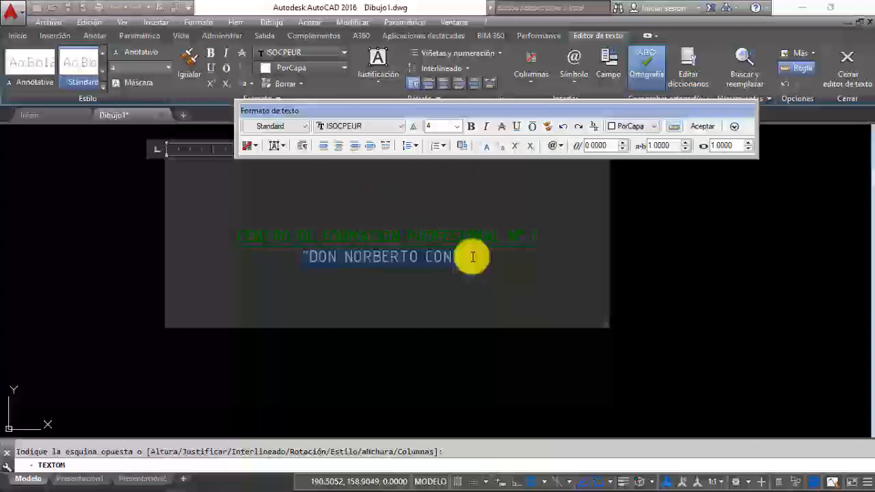
pyautogui.click(486, 134)
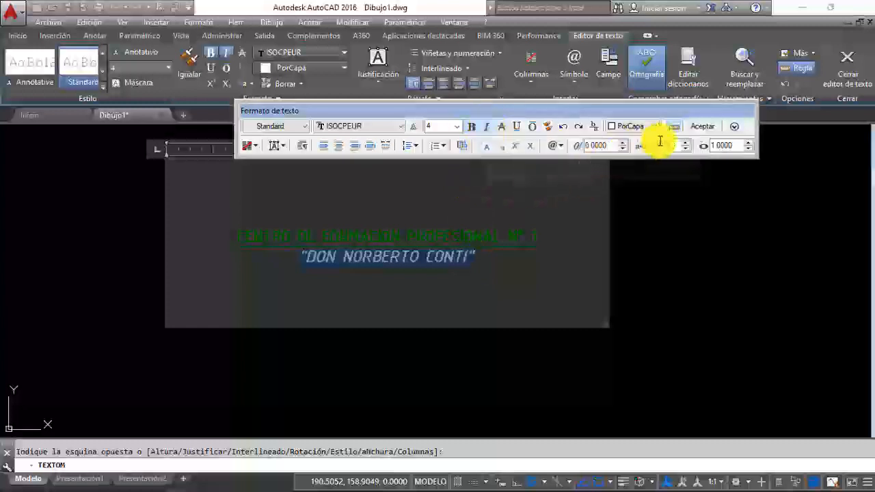
pyautogui.click(424, 127)
pyautogui.write('6')
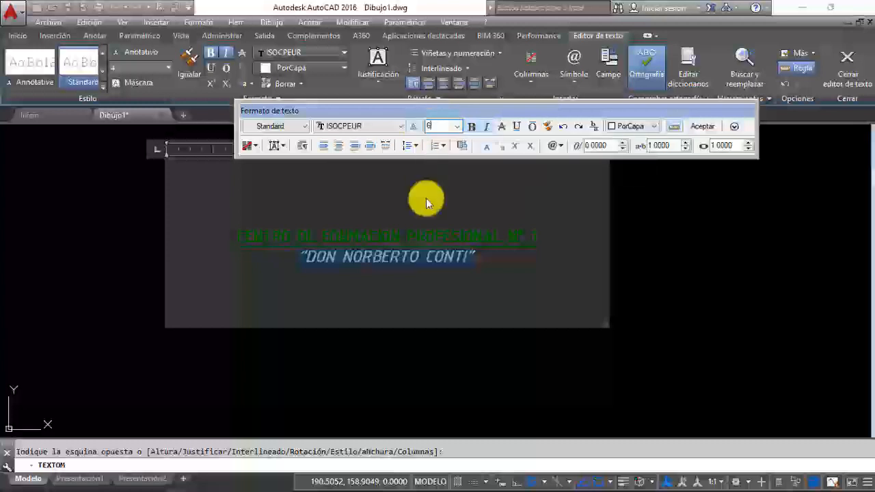
pyautogui.press('Return')
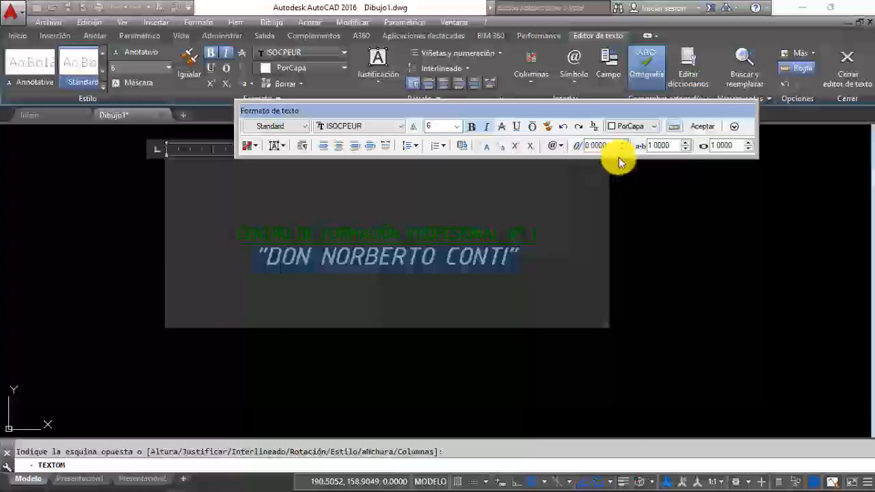
pyautogui.click(657, 128)
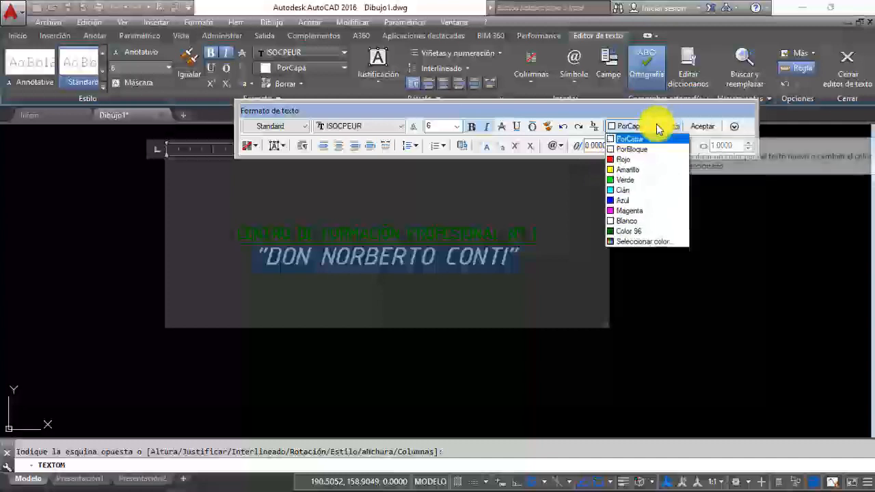
pyautogui.click(633, 232)
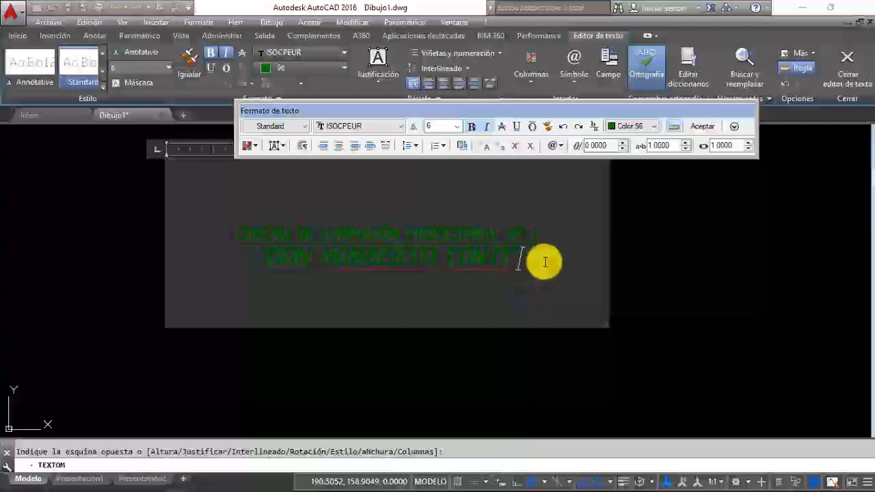
# Step: Start a third line in the multiline text and copy the "≈" symbol from the ISOCPEUR character map
pyautogui.press('Return')
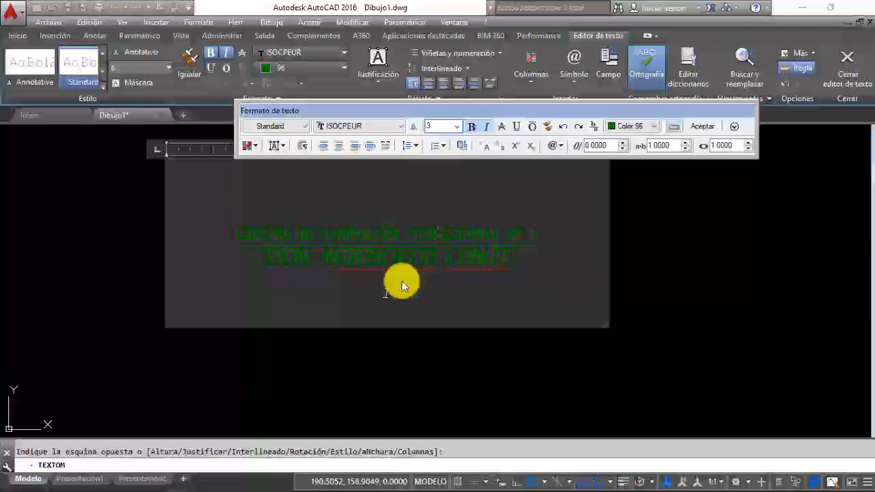
pyautogui.click(560, 146)
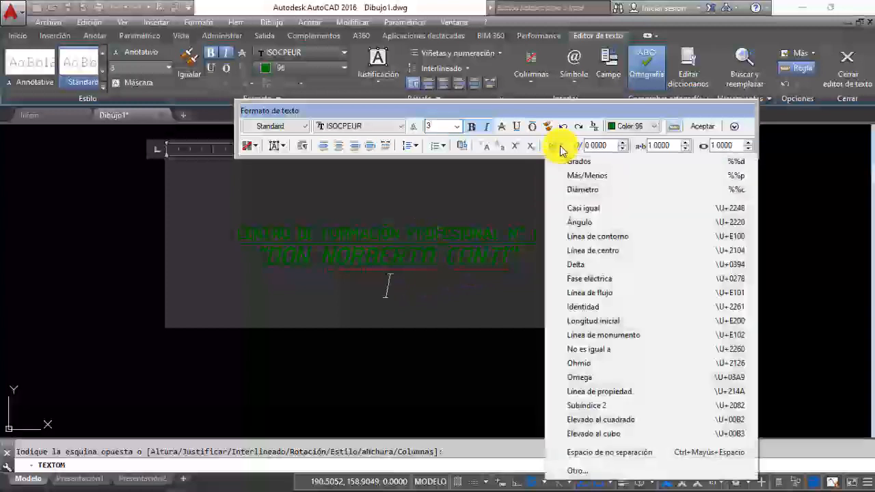
pyautogui.click(576, 472)
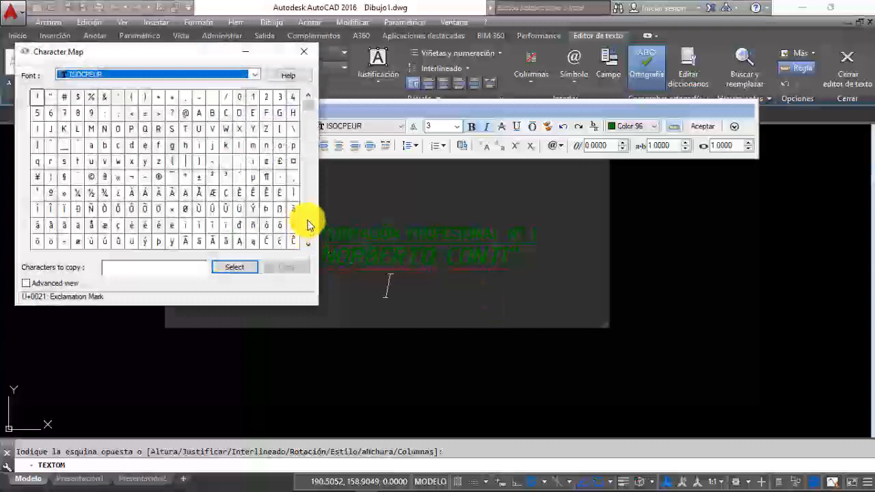
pyautogui.scroll(-10, 307, 226)
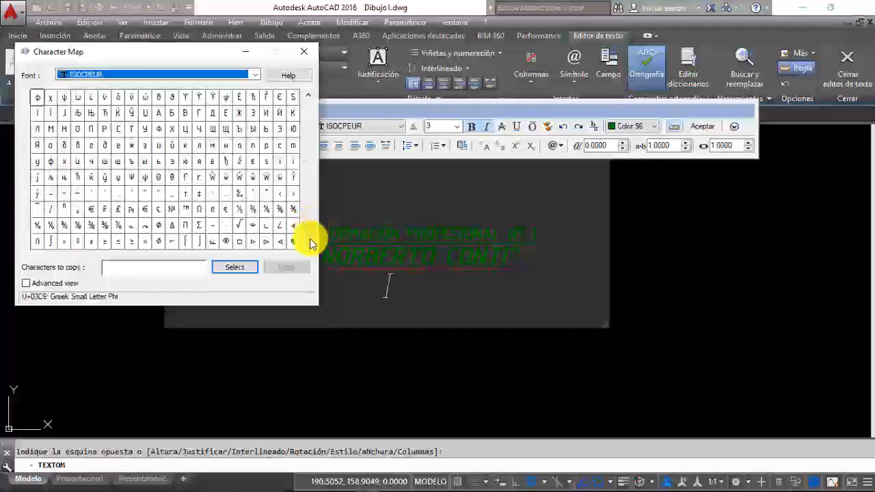
pyautogui.scroll(-1, 310, 244)
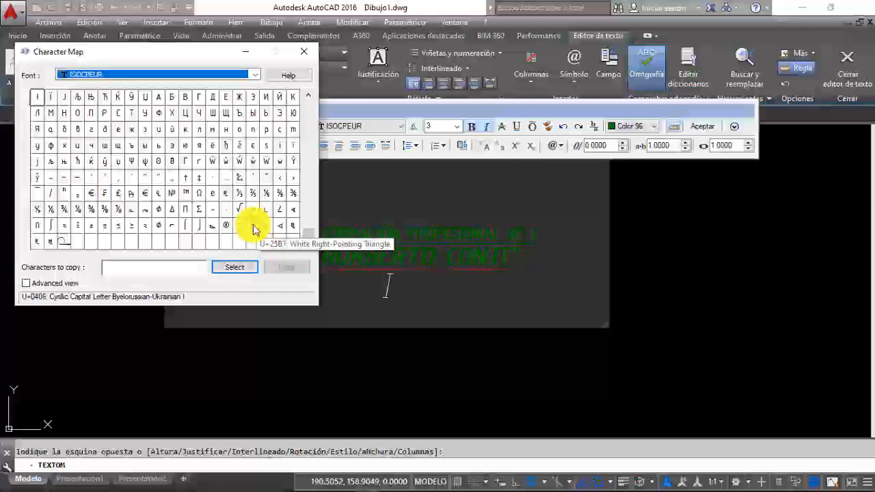
pyautogui.click(144, 227)
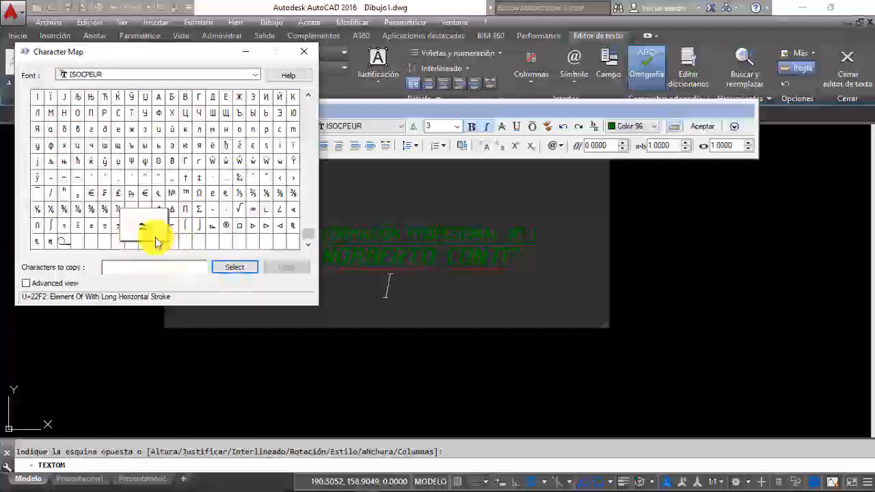
pyautogui.click(230, 268)
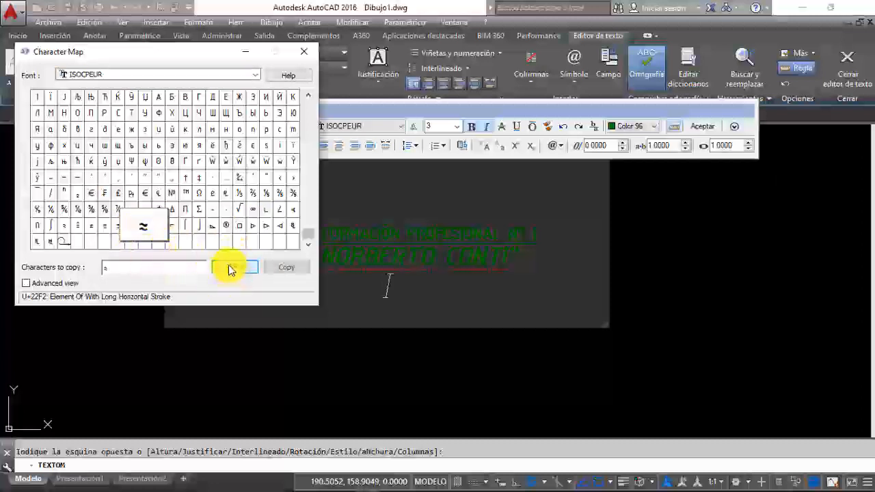
pyautogui.click(286, 270)
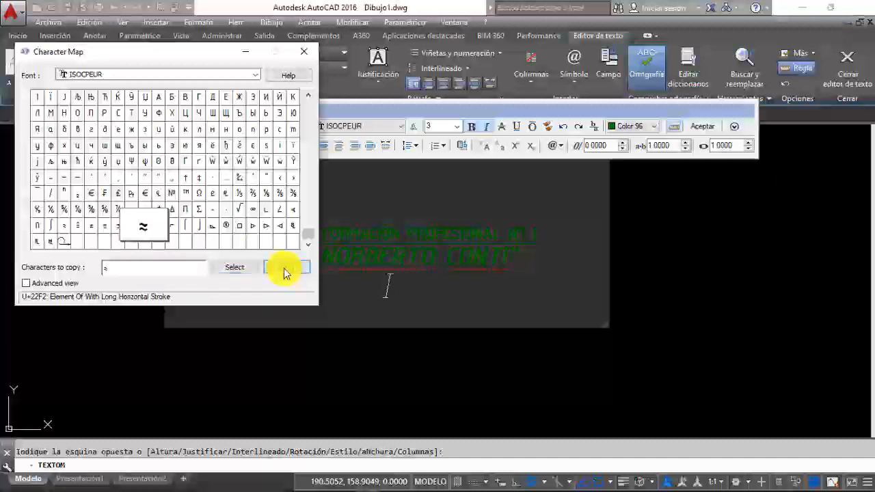
pyautogui.click(301, 52)
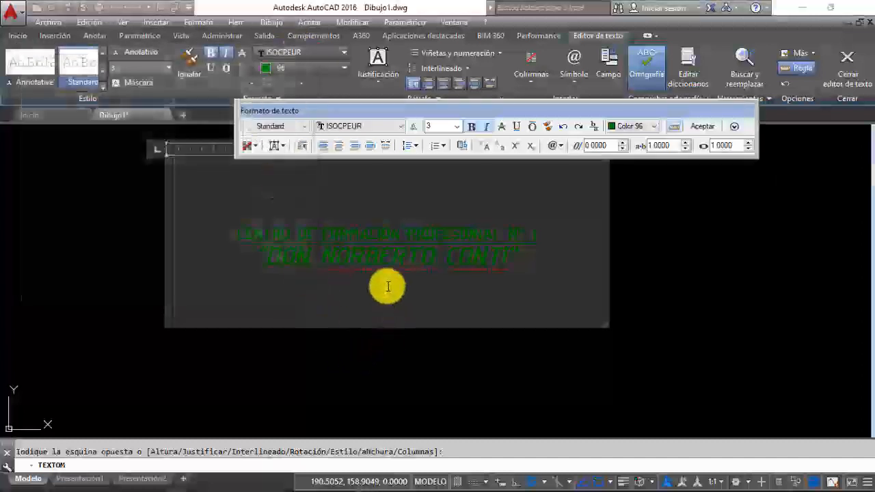
# Step: Paste the "≈" symbol on the third line, write "DESDE 1978" and paste the symbol again after it
pyautogui.rightClick(386, 288)
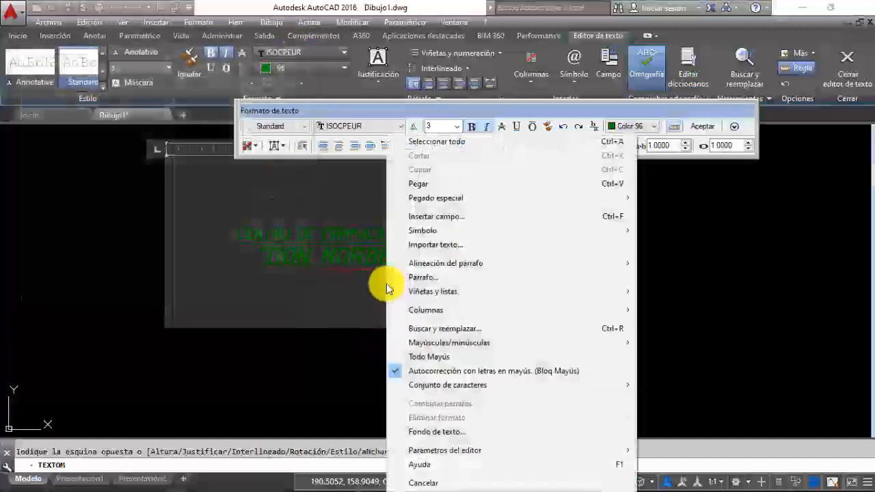
pyautogui.click(417, 184)
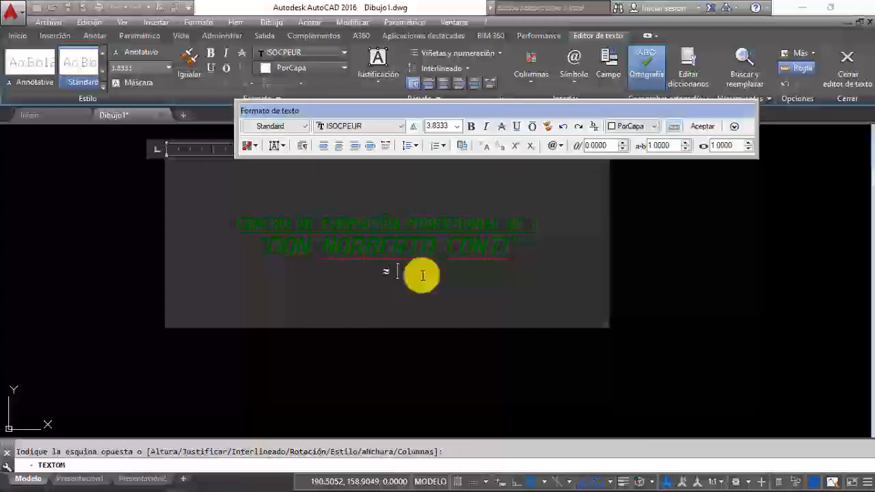
pyautogui.write('DESDE 1970')
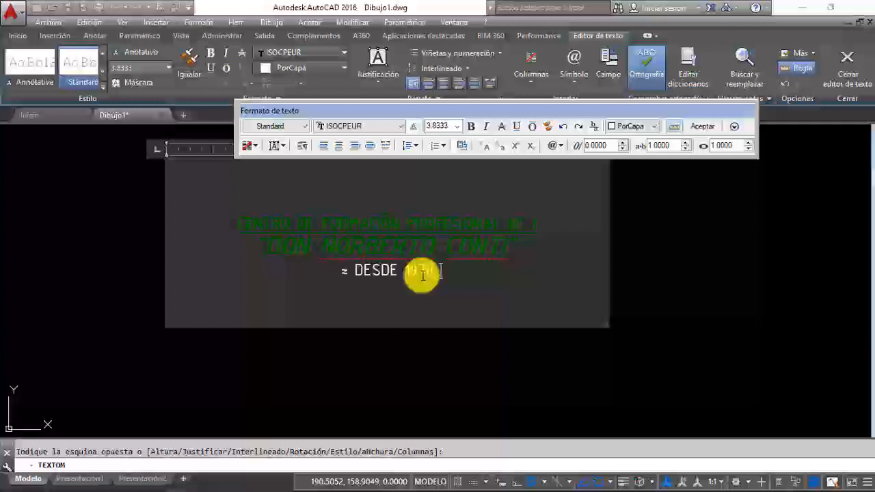
pyautogui.write('≈')
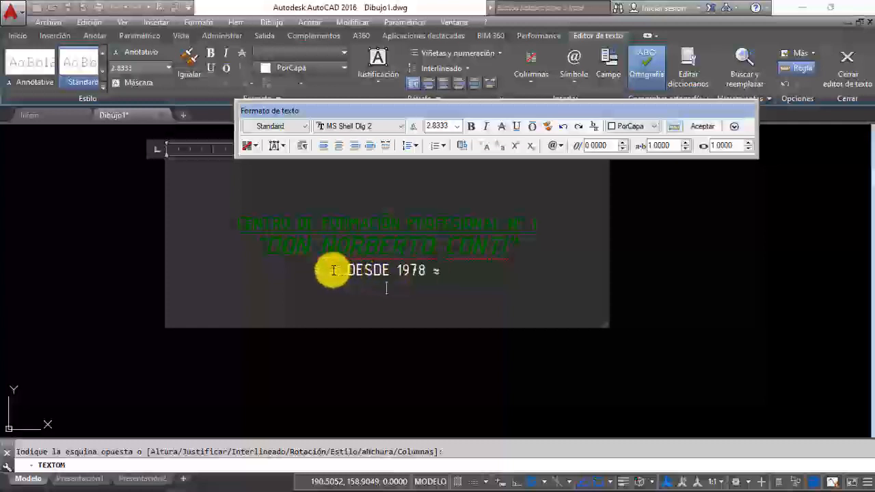
# Step: Set the text height of the whole "≈ DESDE 1978 ≈" line to 3
pyautogui.moveTo(333, 271); pyautogui.dragTo(451, 271)
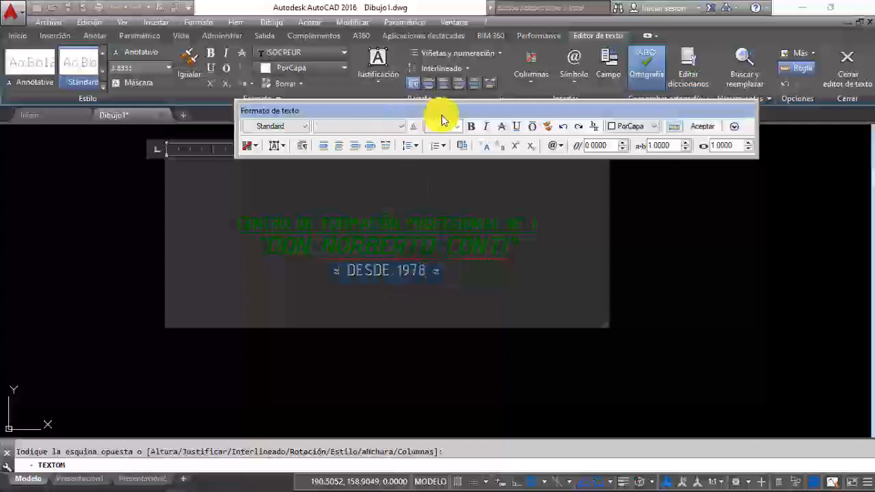
pyautogui.click(458, 129)
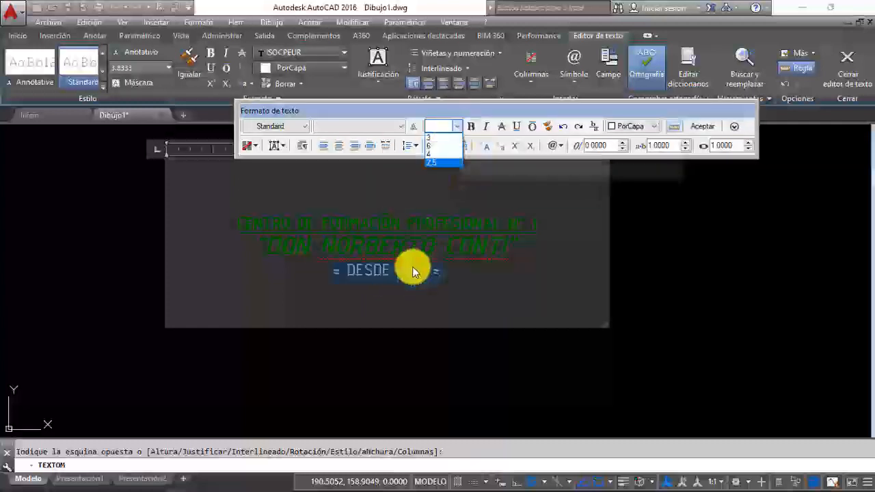
pyautogui.click(429, 137)
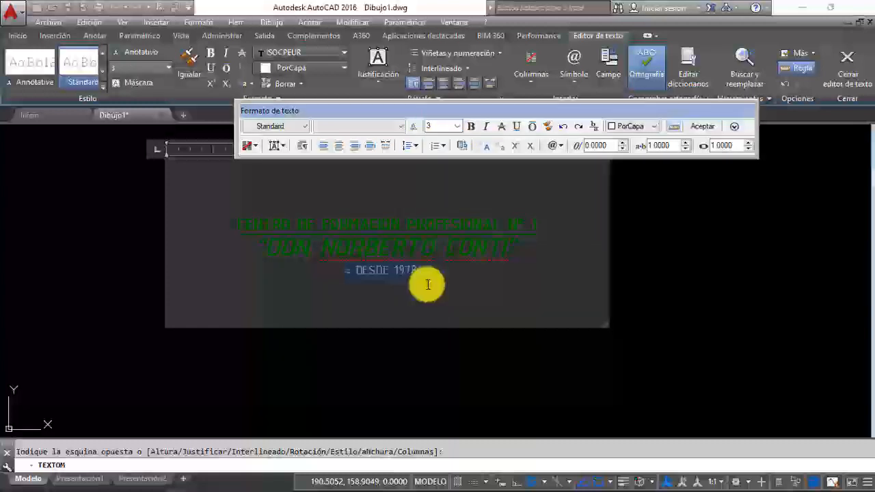
# Step: Increase the character tracking of the "≈ DESDE 1978 ≈" line to 1.5 and accept the multiline text
pyautogui.click(686, 143)
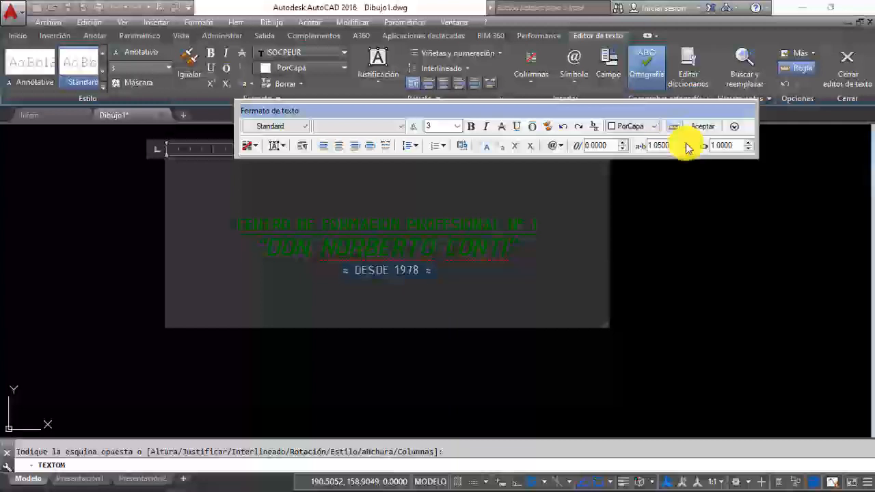
pyautogui.click(686, 143)
pyautogui.click(687, 143)
pyautogui.click(686, 143)
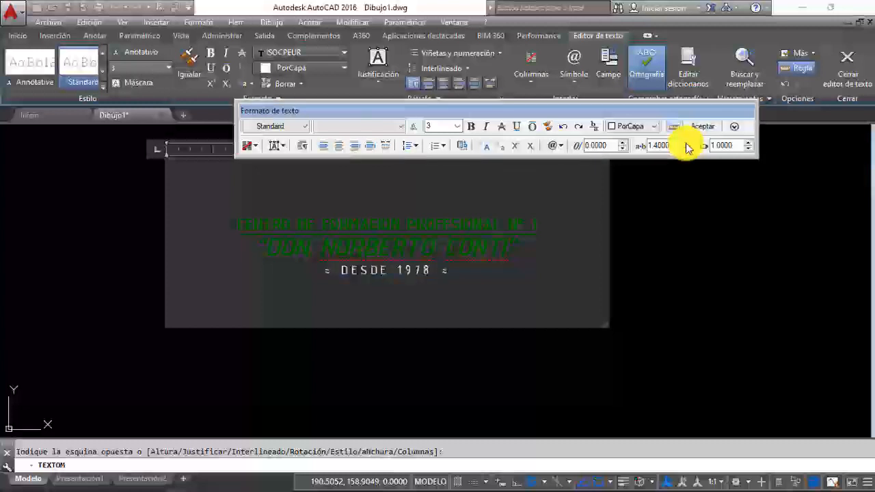
pyautogui.click(686, 143)
pyautogui.click(686, 143)
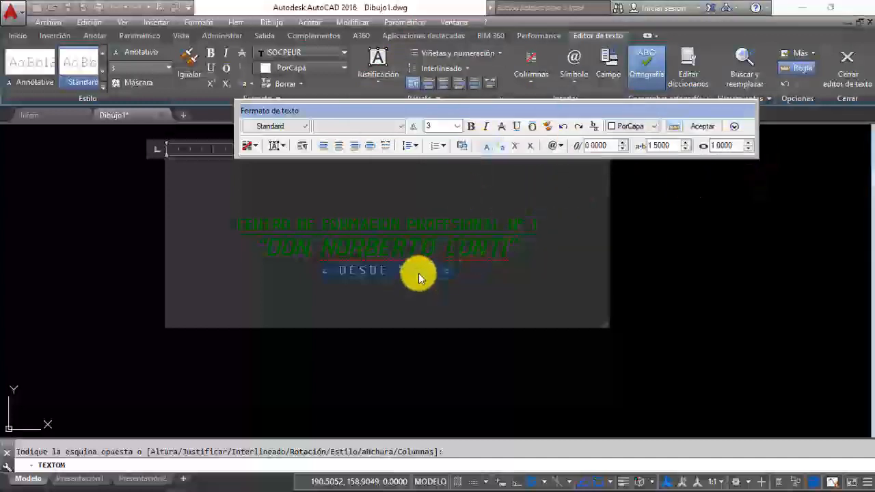
pyautogui.click(702, 126)
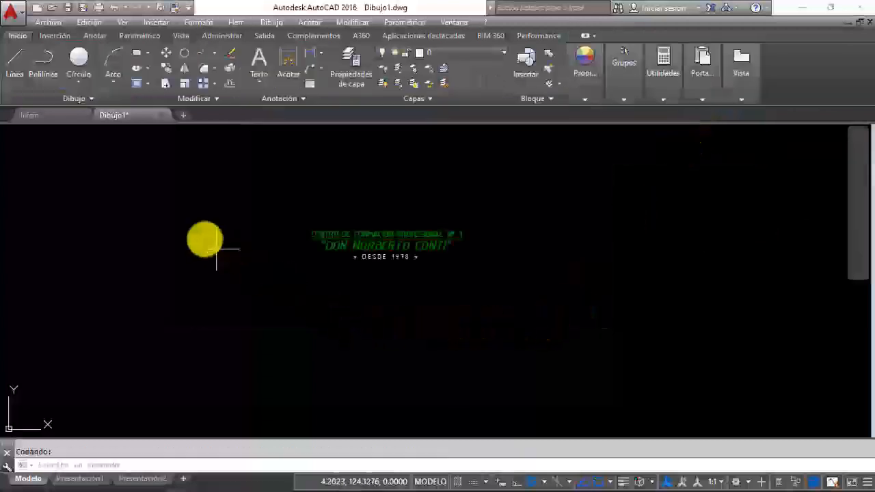
# Step: Select the multiline text and resize its frame by the upper-right grip, narrowing it until the lines wrap and widening it to three unwrapped lines
pyautogui.scroll(3, 352, 244)
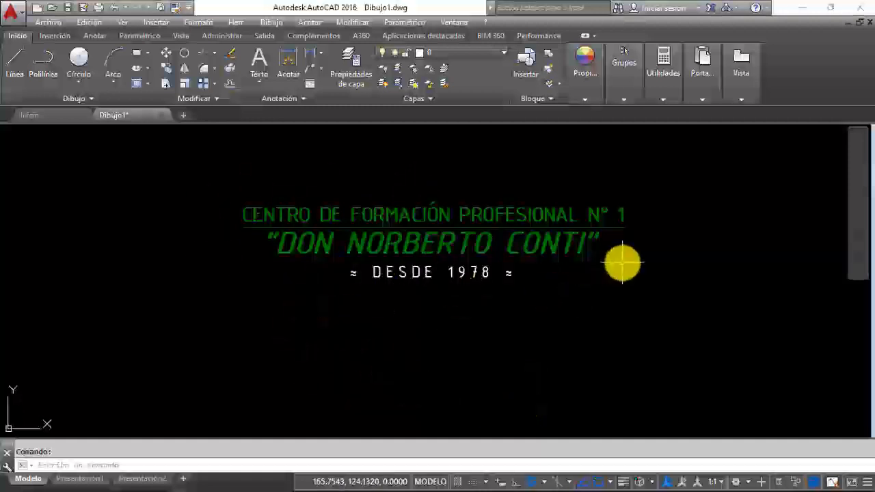
pyautogui.scroll(-2, 584, 271)
pyautogui.scroll(2, 509, 246)
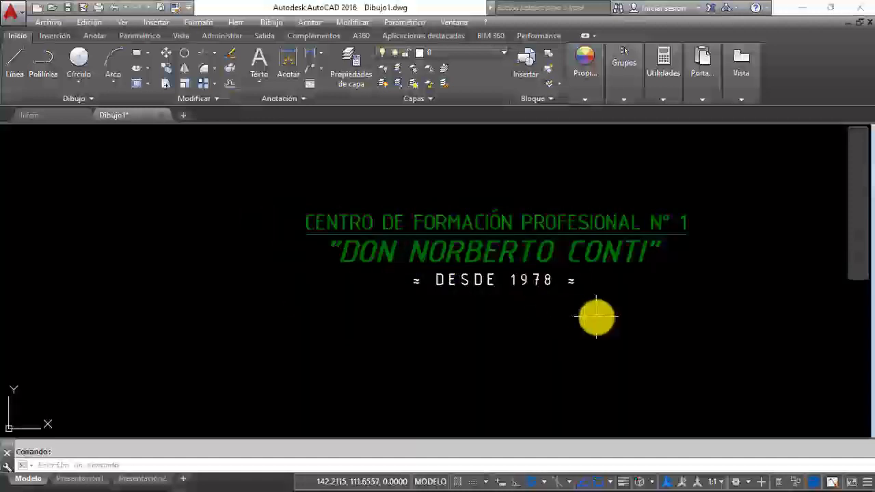
pyautogui.click(597, 317)
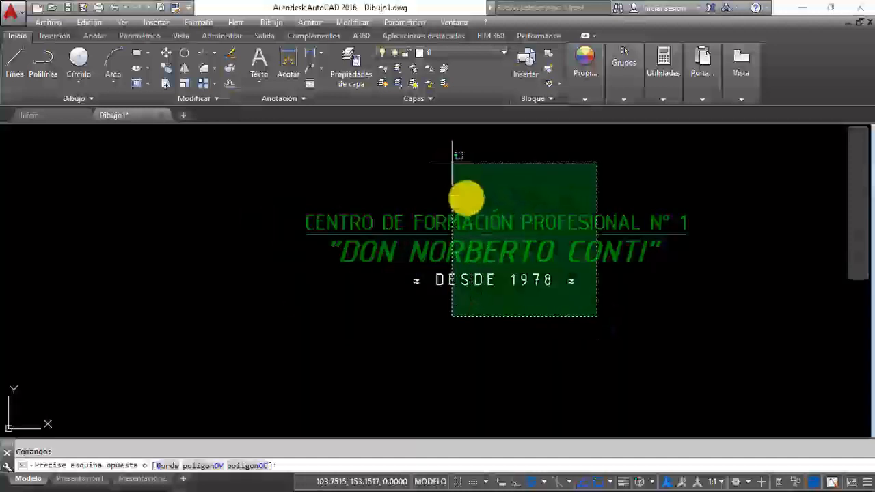
pyautogui.click(539, 345)
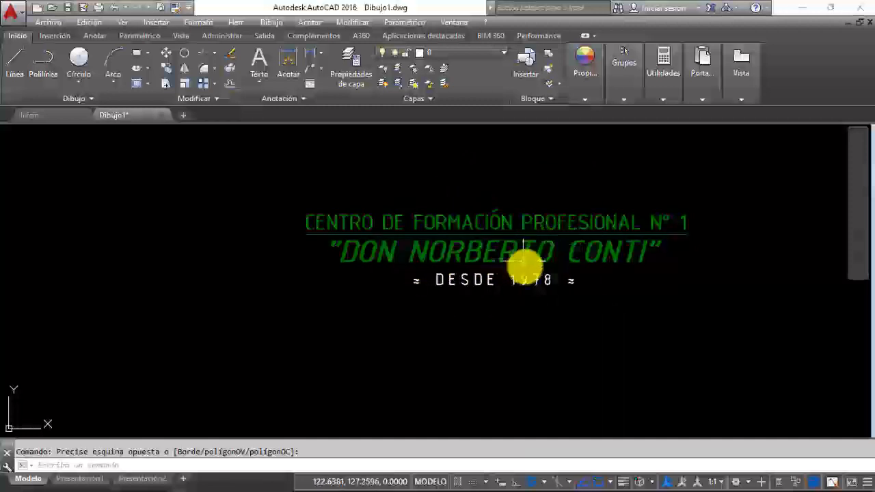
pyautogui.click(619, 318)
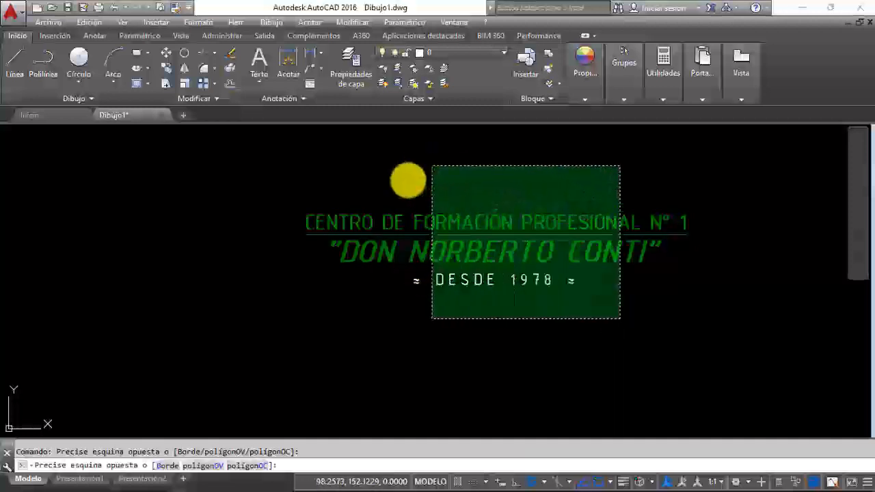
pyautogui.click(406, 181)
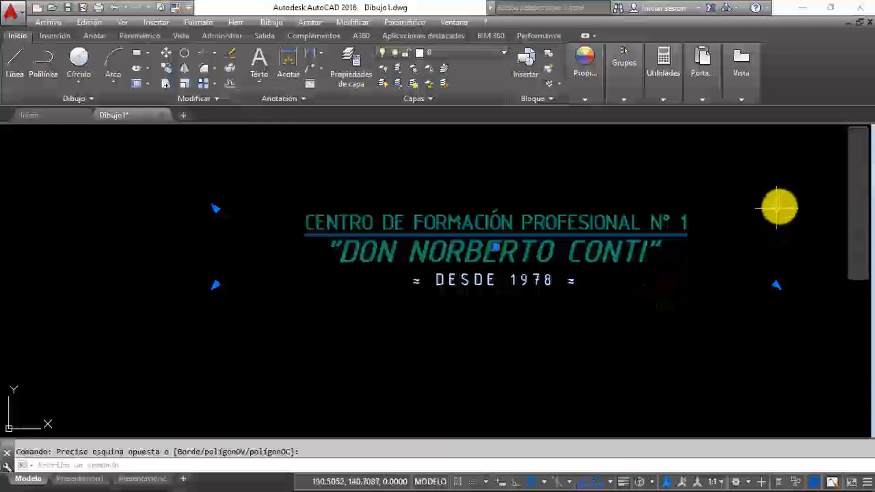
pyautogui.click(777, 208)
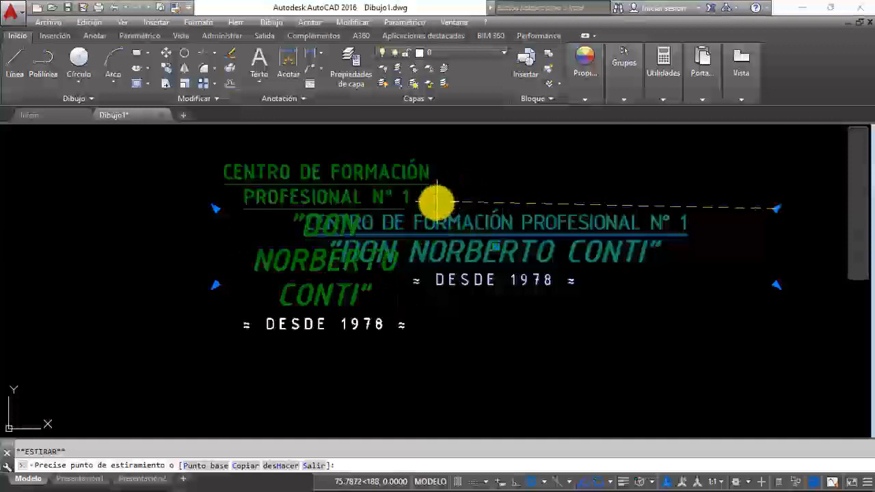
pyautogui.click(436, 202)
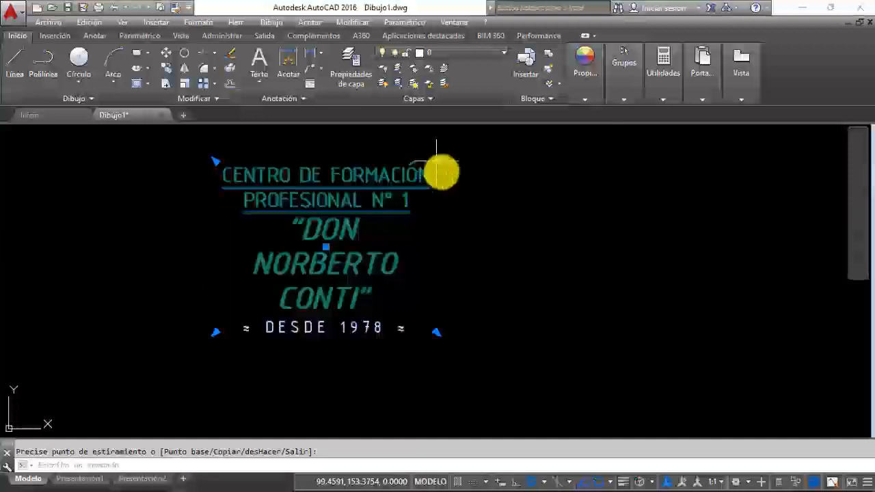
pyautogui.click(436, 161)
pyautogui.click(649, 203)
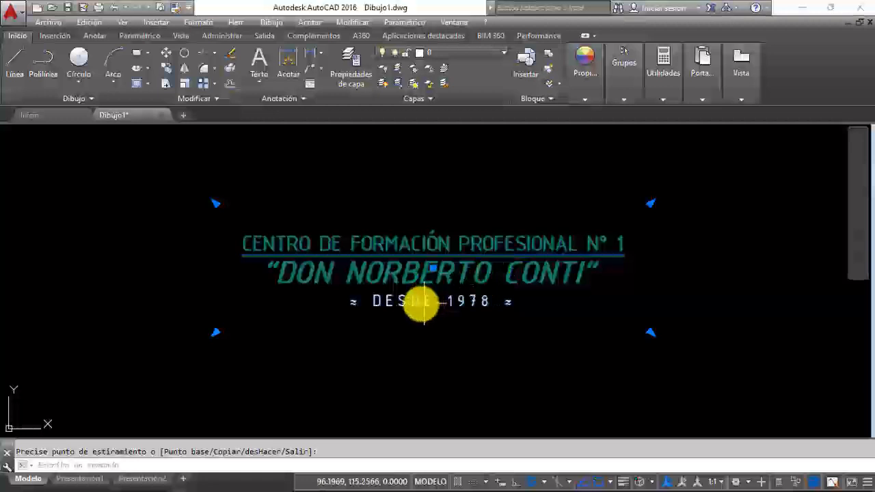
# Step: Move the multiline text by its location grip to coordinates 150,100 and clear the selection
pyautogui.click(433, 268)
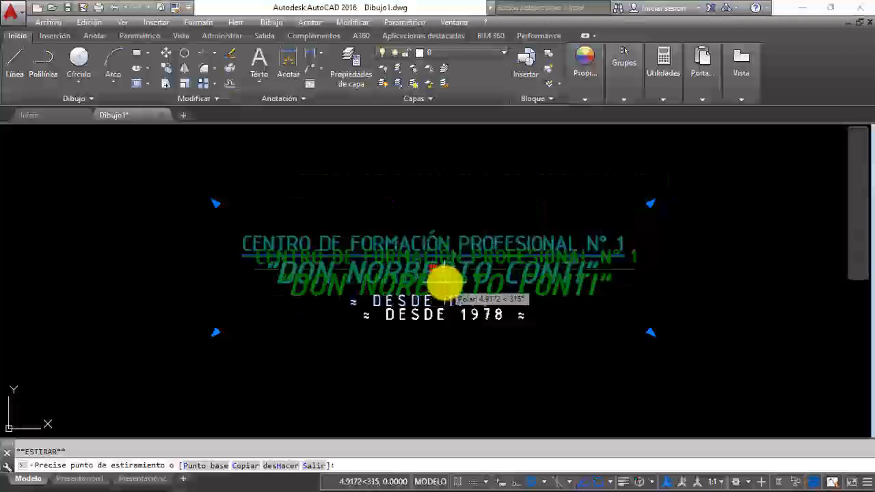
pyautogui.write('150,')
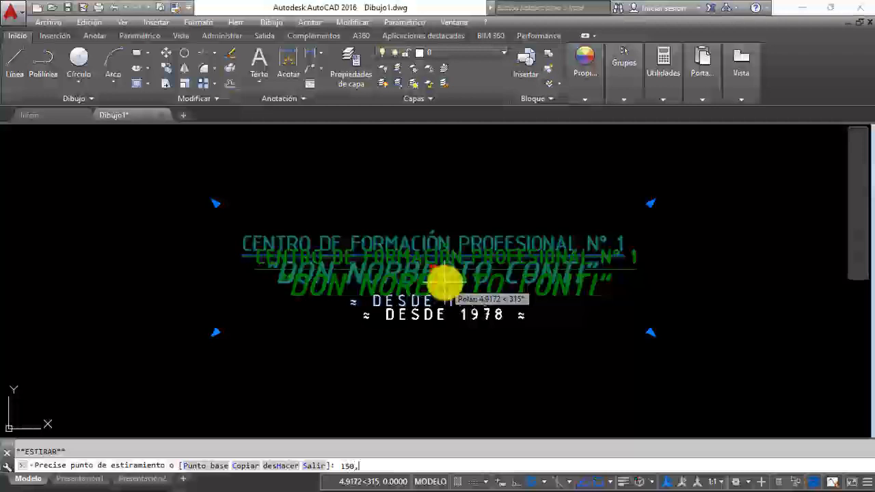
pyautogui.write('1')
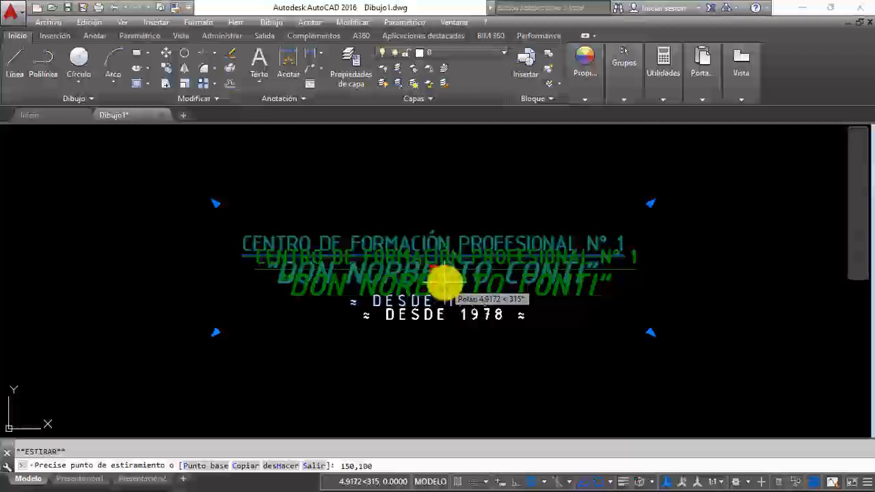
pyautogui.write('00')
pyautogui.press('Return')
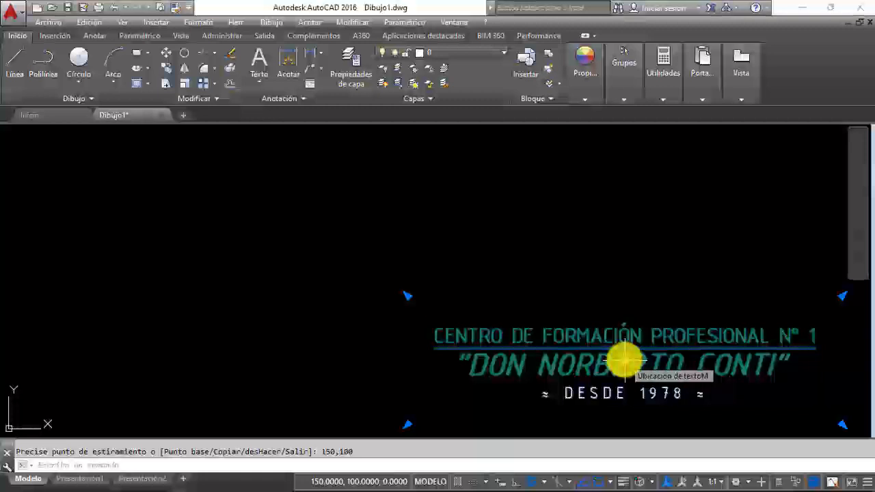
pyautogui.press('Escape')
pyautogui.press('Escape')
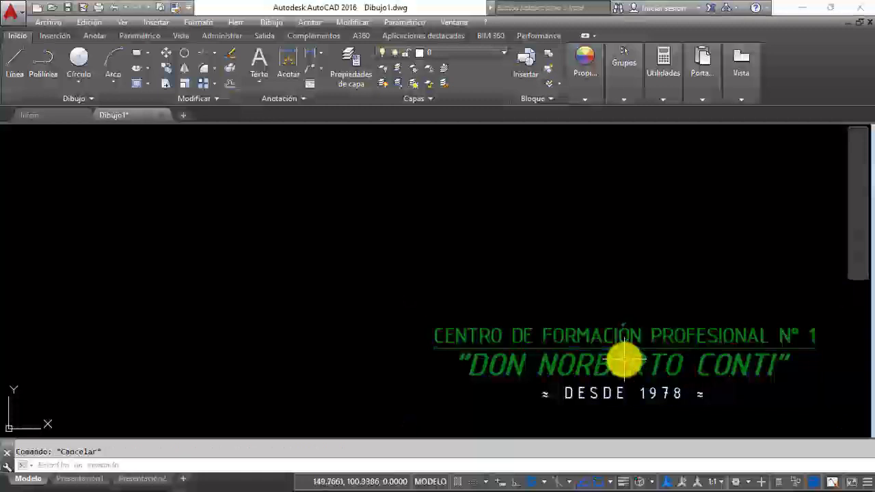
# Step: Draw a rectangle above and to the left of the title, with its upper-right corner at about 172,155
pyautogui.click(136, 59)
pyautogui.click(144, 290)
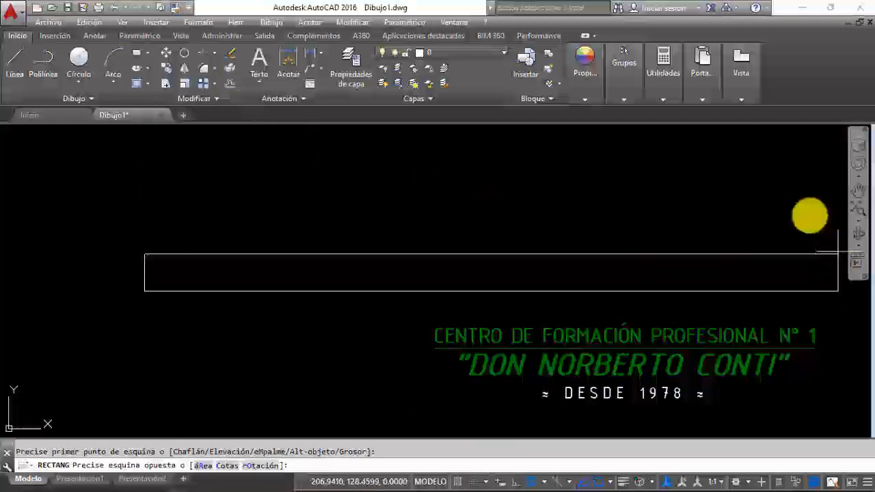
pyautogui.click(709, 155)
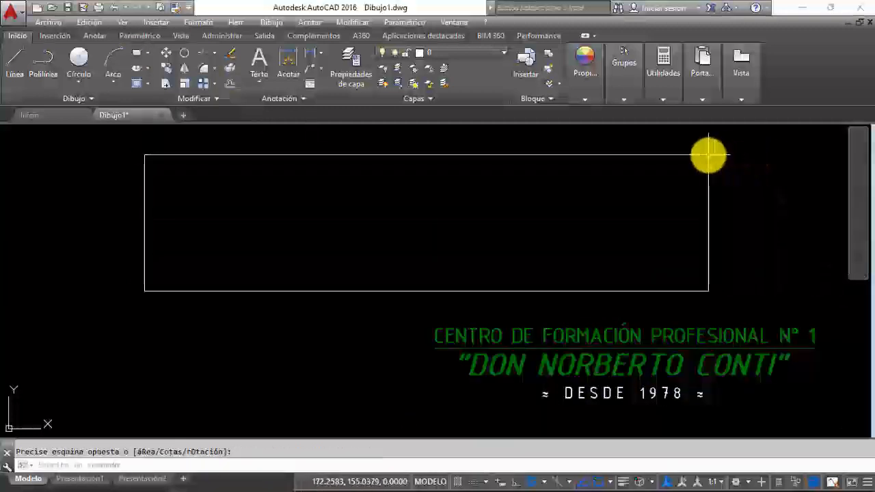
# Step: Fit the multiline text frame to the rectangle by placing its upper-left and lower-right grips at the matching rectangle corners, then clear the selection
pyautogui.click(604, 340)
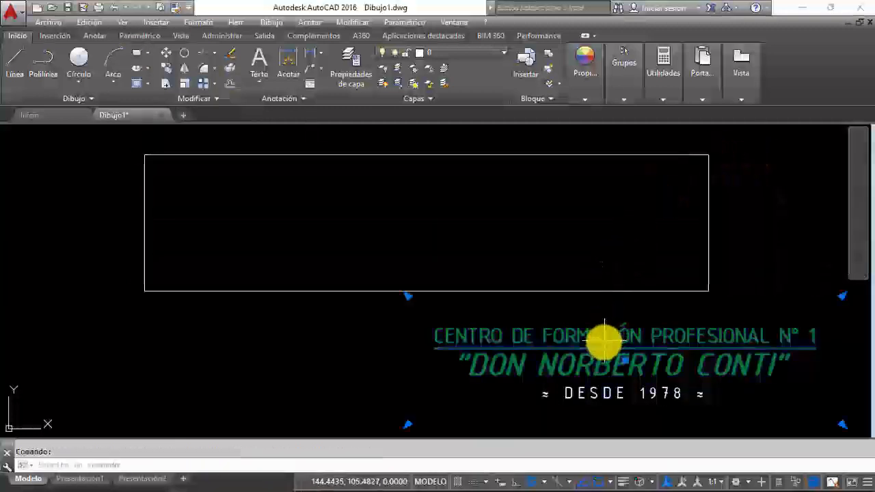
pyautogui.click(407, 295)
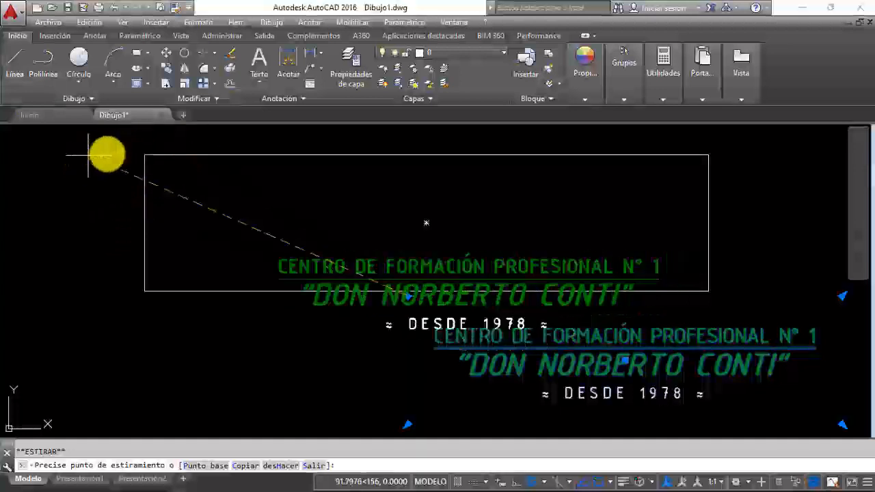
pyautogui.click(155, 156)
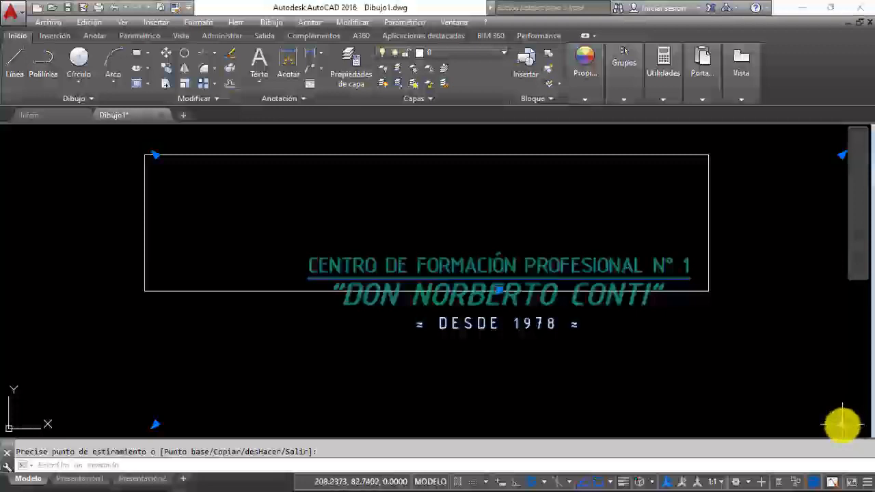
pyautogui.click(843, 425)
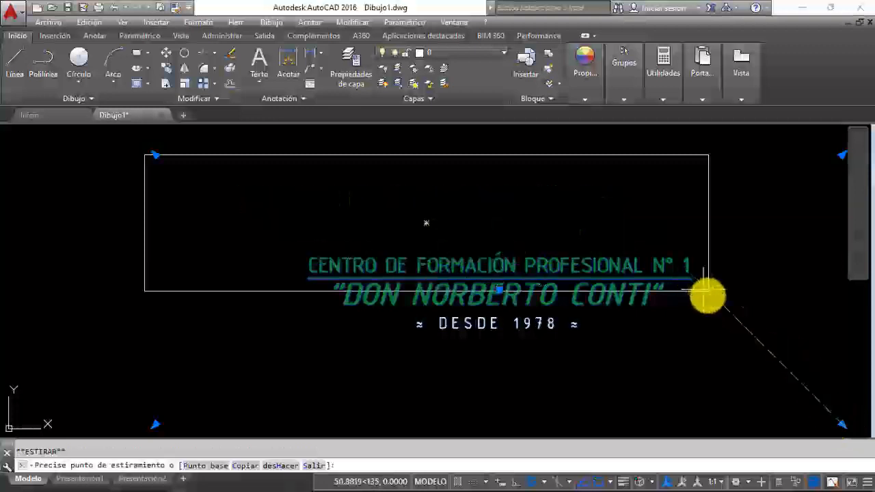
pyautogui.click(708, 290)
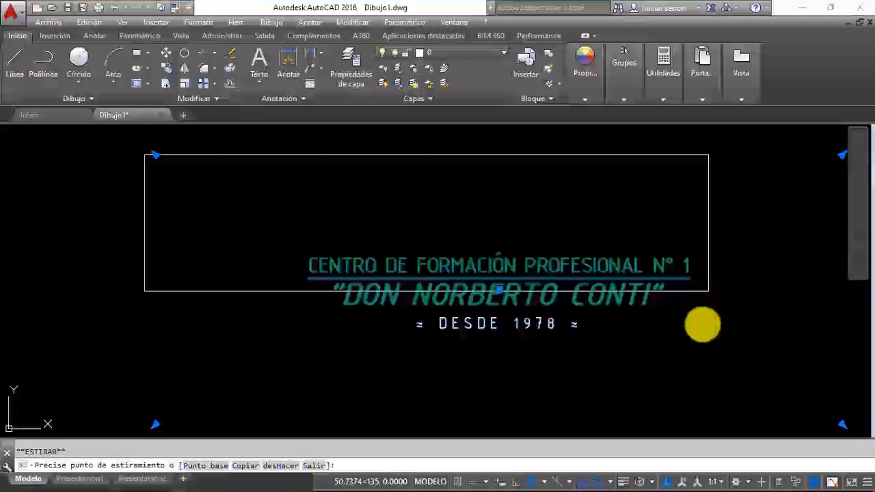
pyautogui.press('Escape')
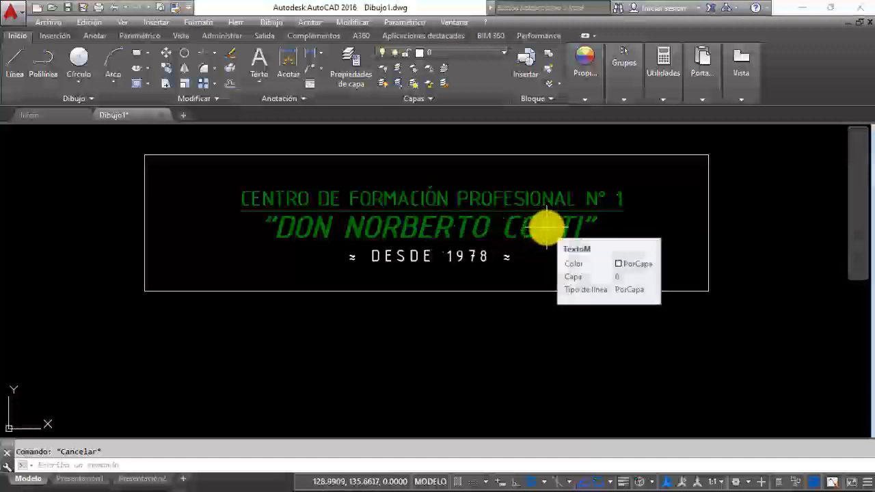
# Step: Edit the multiline text and start a field on a new line below "≈ DESDE 1978 ≈", choosing Fecha de creación as the field name
pyautogui.doubleClick(547, 227)
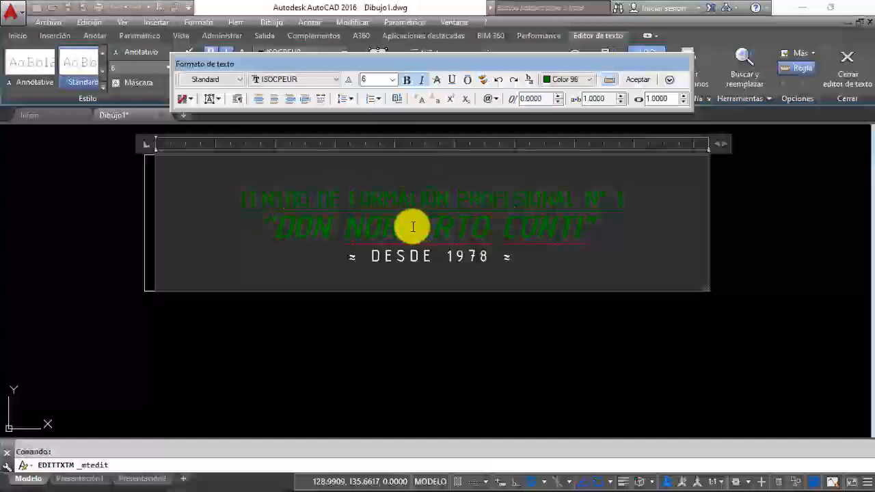
pyautogui.click(533, 261)
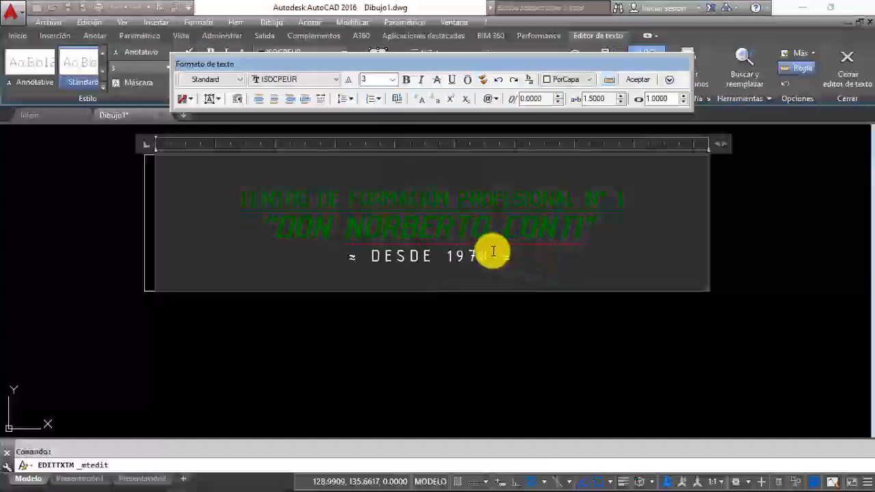
pyautogui.click(397, 100)
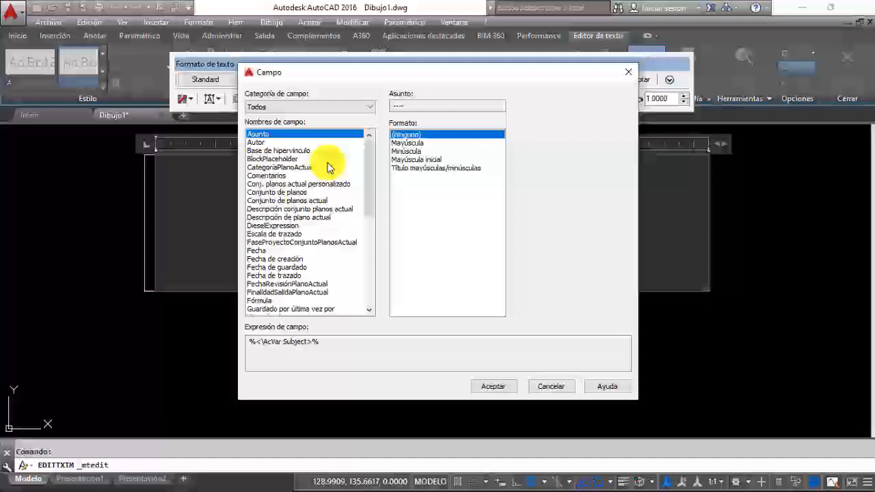
pyautogui.scroll(-3, 280, 220)
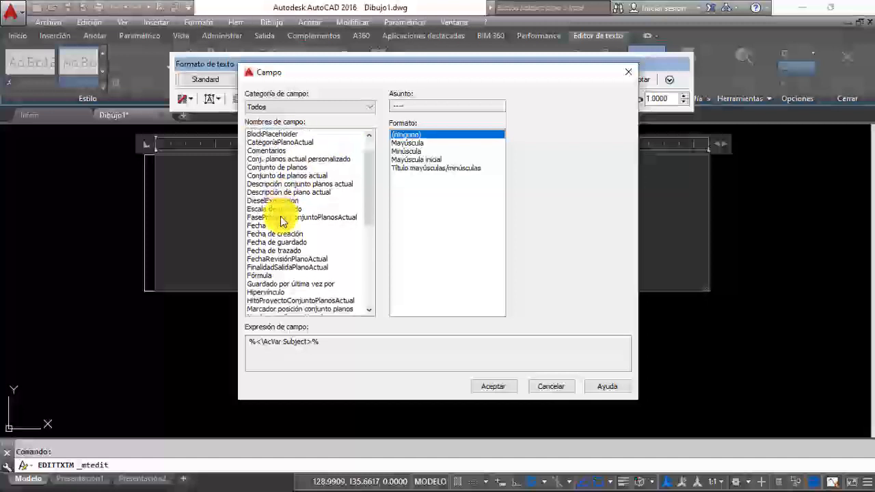
pyautogui.scroll(-4, 279, 220)
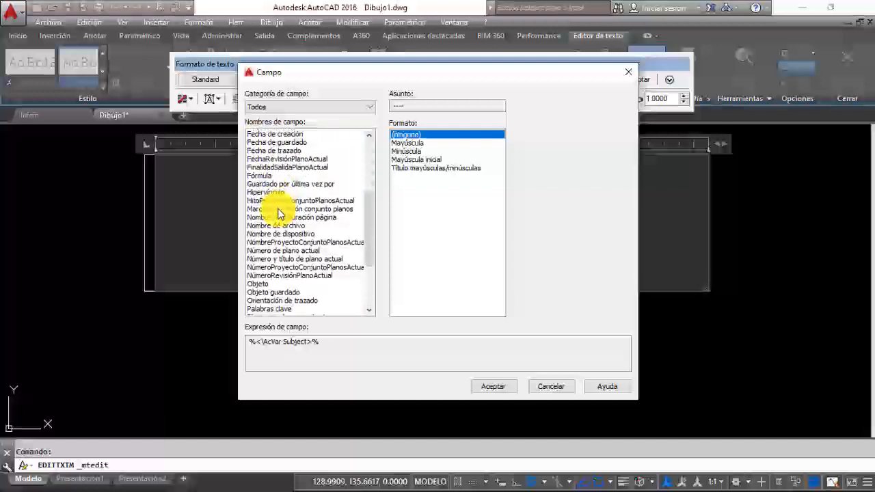
pyautogui.scroll(-1, 280, 212)
pyautogui.scroll(-2, 281, 208)
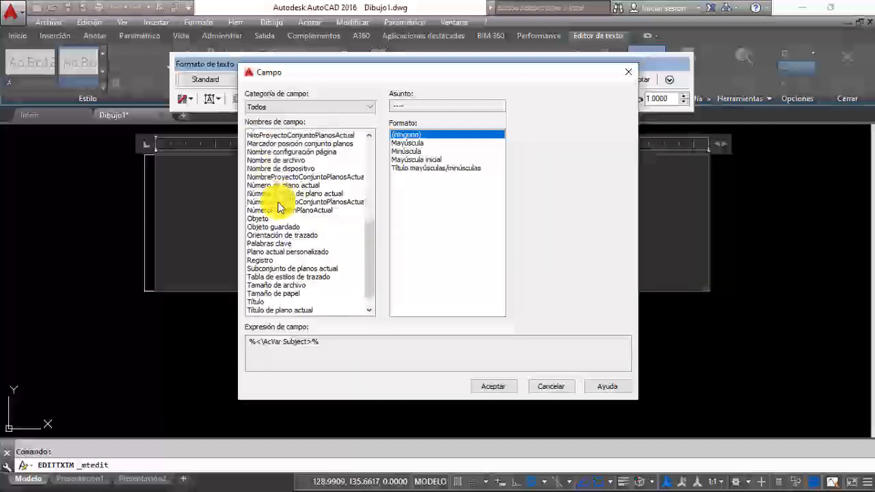
pyautogui.scroll(4, 280, 206)
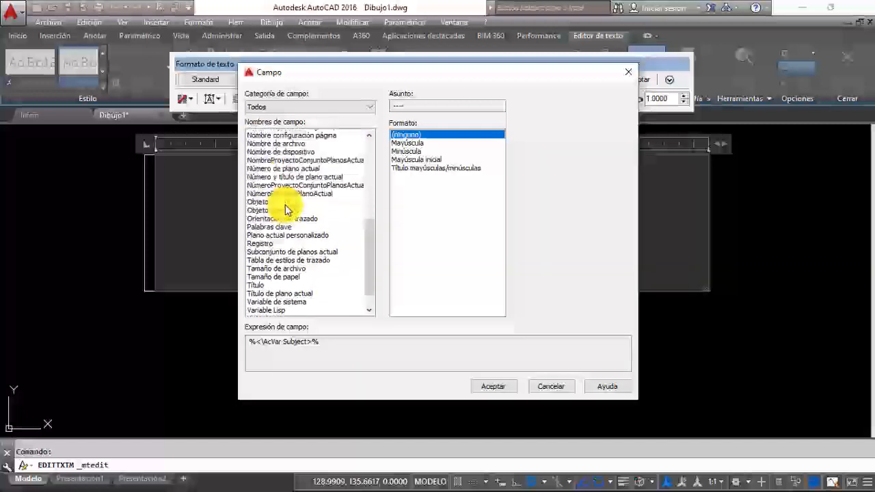
pyautogui.scroll(1, 286, 208)
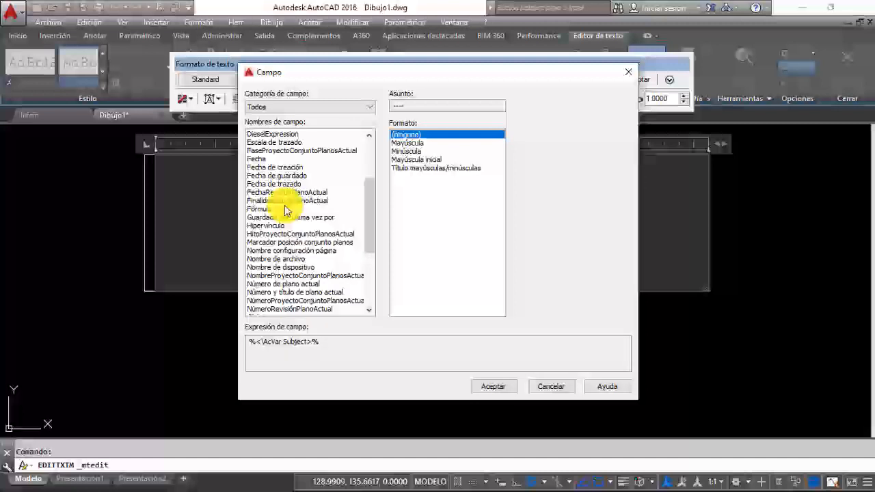
pyautogui.click(287, 167)
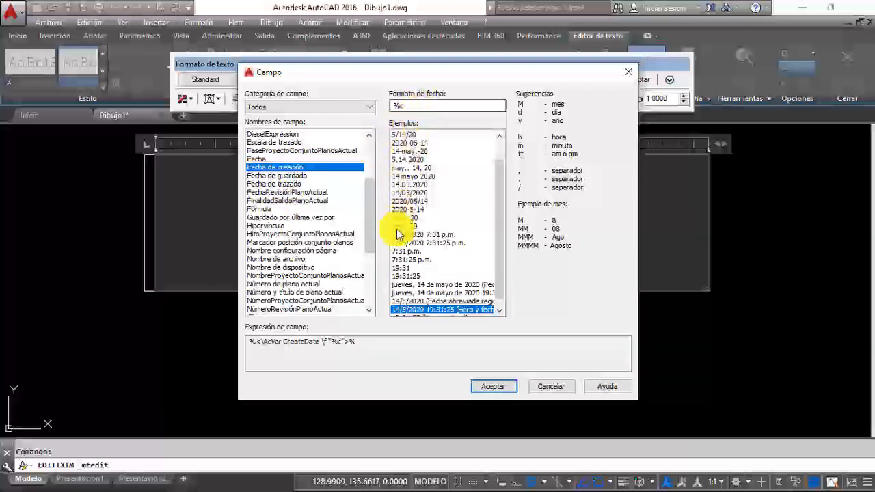
# Step: Set the creation date format to dd/MM/yyyy (14/05/2020), insert the field and accept the multiline text
pyautogui.moveTo(497, 294)
pyautogui.mouseDown()
pyautogui.moveTo(498, 264)
pyautogui.moveTo(496, 300)
pyautogui.mouseUp()
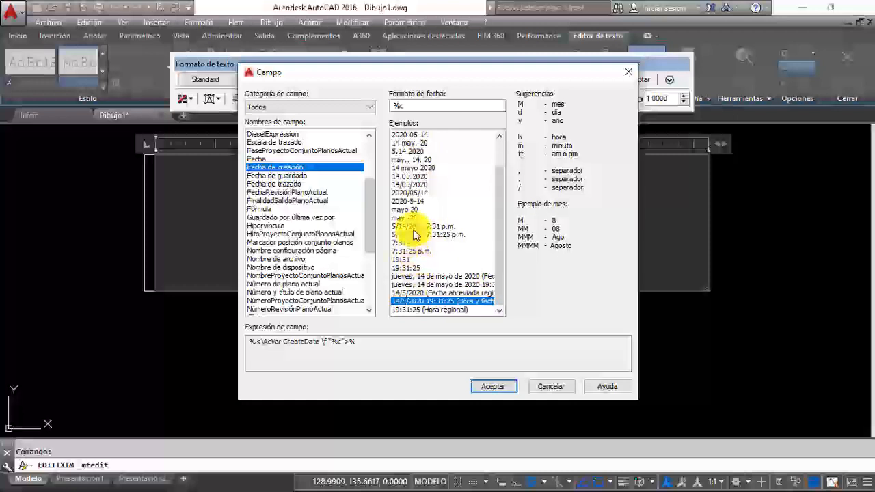
pyautogui.scroll(2, 419, 231)
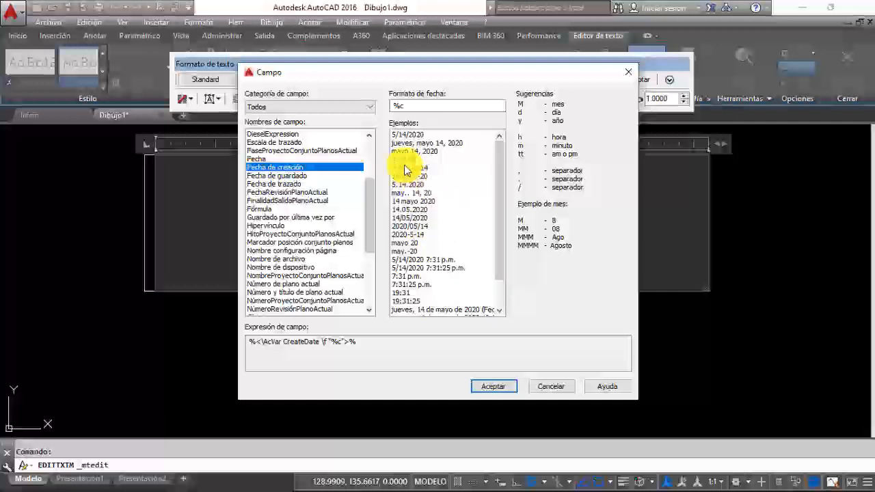
pyautogui.click(406, 218)
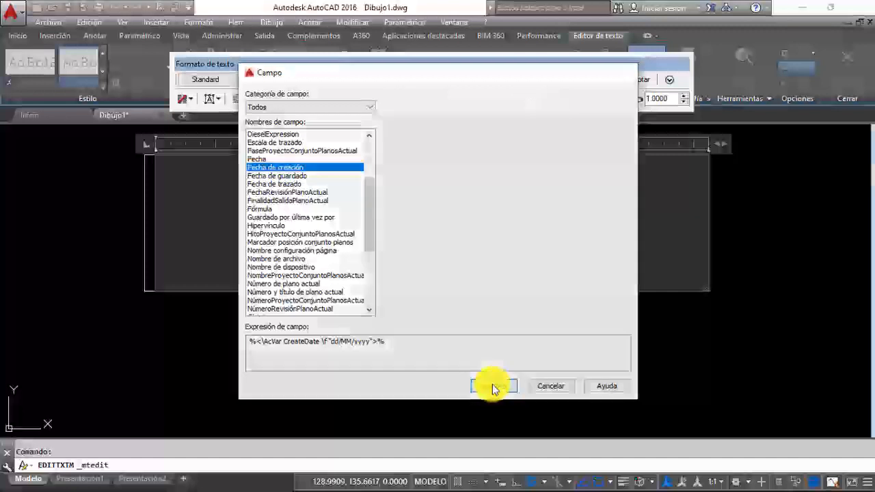
pyautogui.click(494, 387)
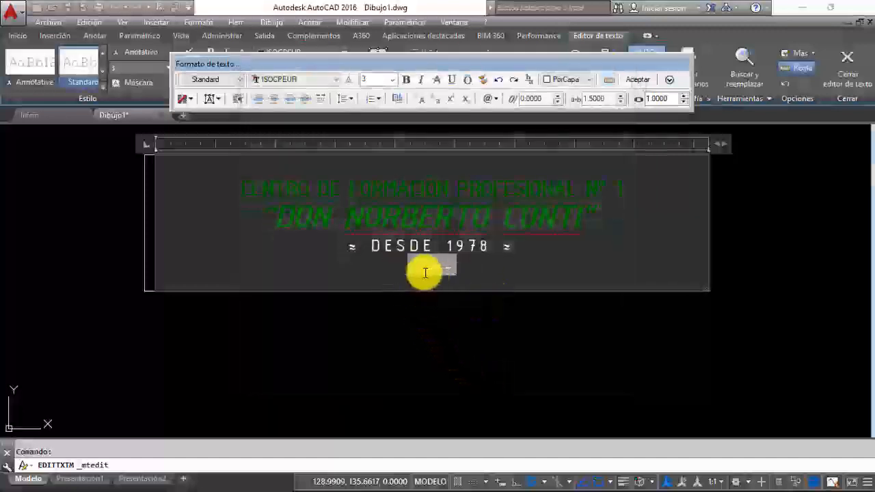
pyautogui.click(427, 270)
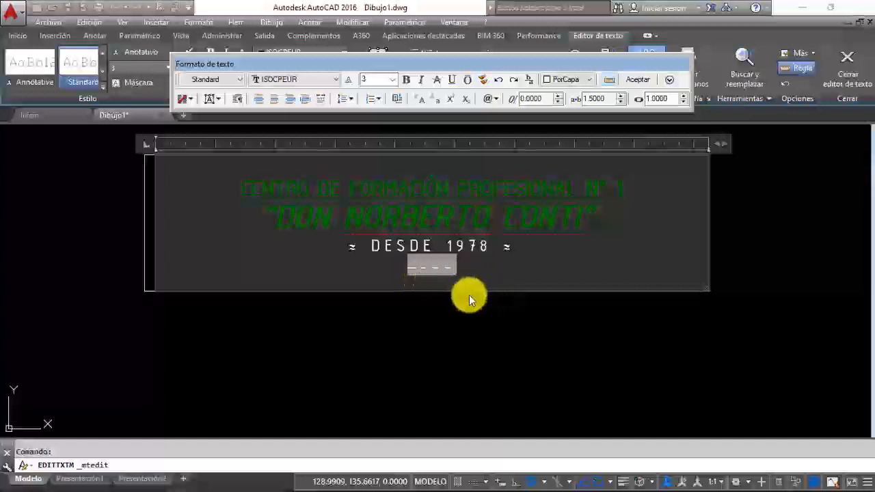
pyautogui.click(638, 78)
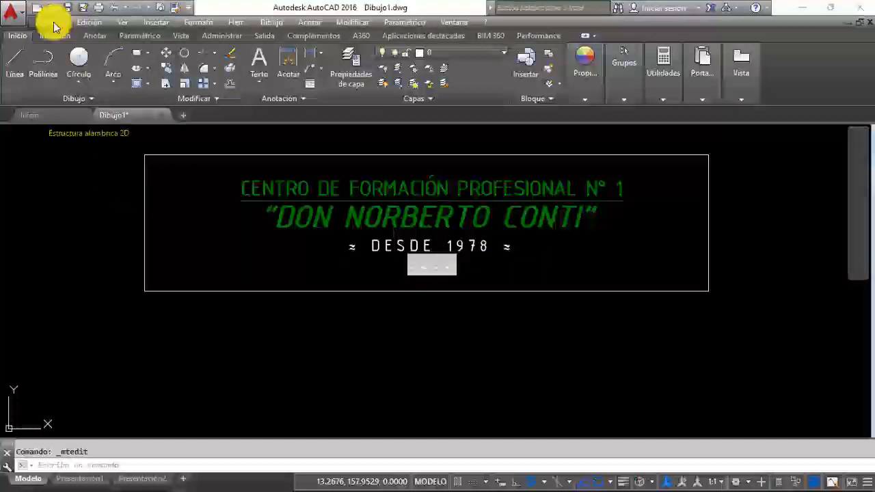
# Step: Start saving the drawing under a new name and browse to the folder D:\CFP\Ejercicios y TP
pyautogui.click(52, 23)
pyautogui.click(77, 183)
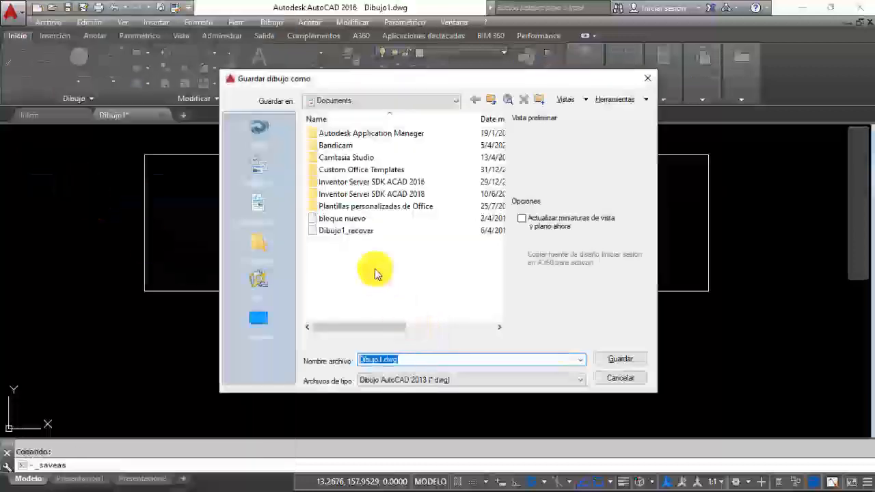
pyautogui.click(257, 320)
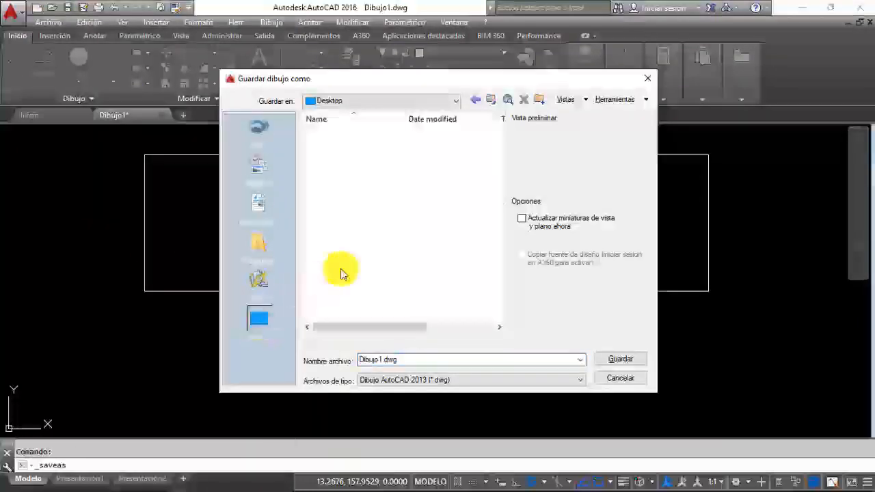
pyautogui.doubleClick(333, 156)
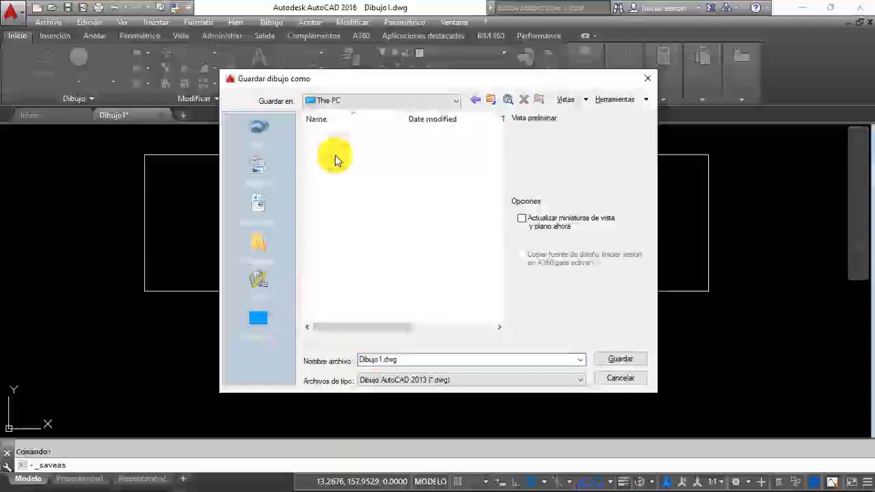
pyautogui.doubleClick(342, 282)
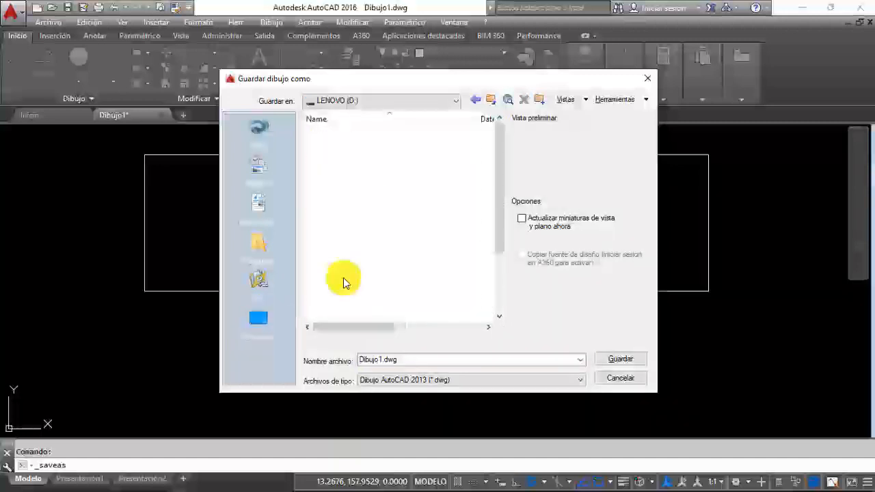
pyautogui.doubleClick(337, 172)
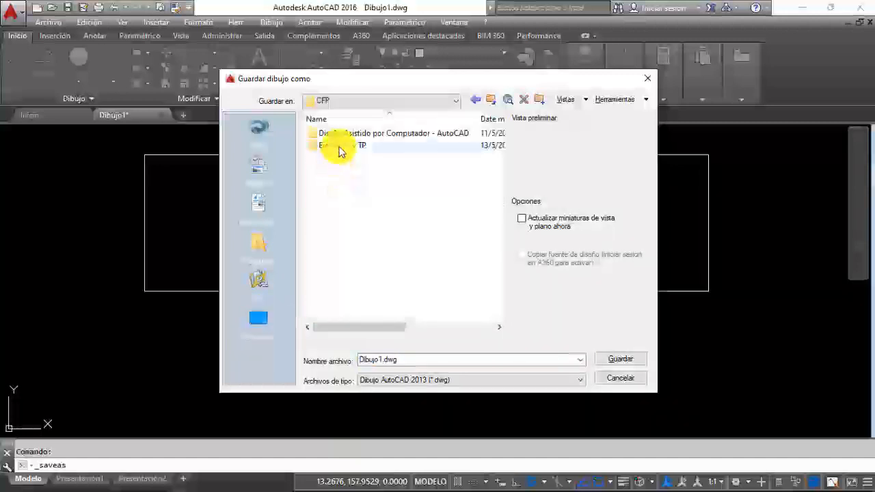
pyautogui.doubleClick(336, 145)
# Step: Name the drawing file Modelo Texto and save it as an AutoCAD 2013 drawing
pyautogui.doubleClick(411, 361)
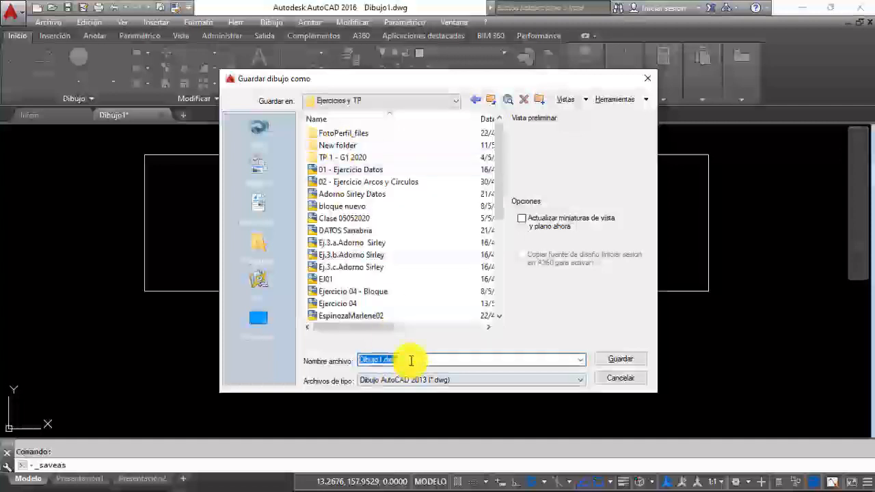
pyautogui.write('mODE')
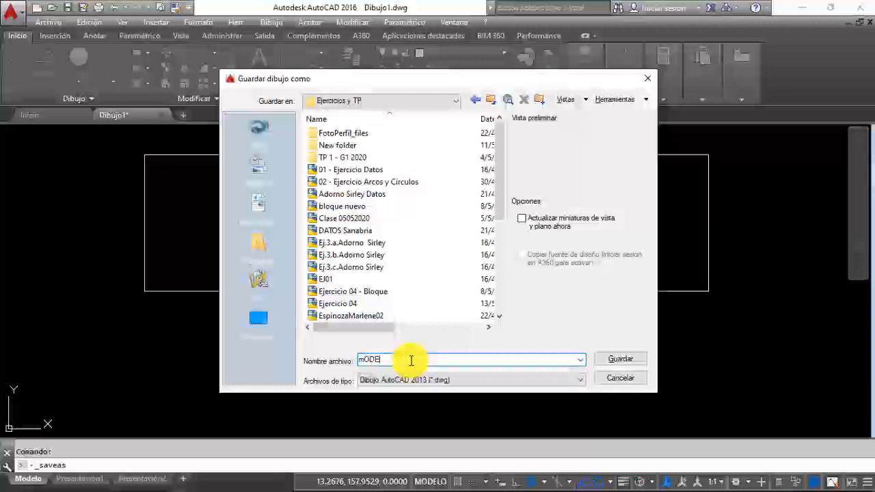
pyautogui.write('Model')
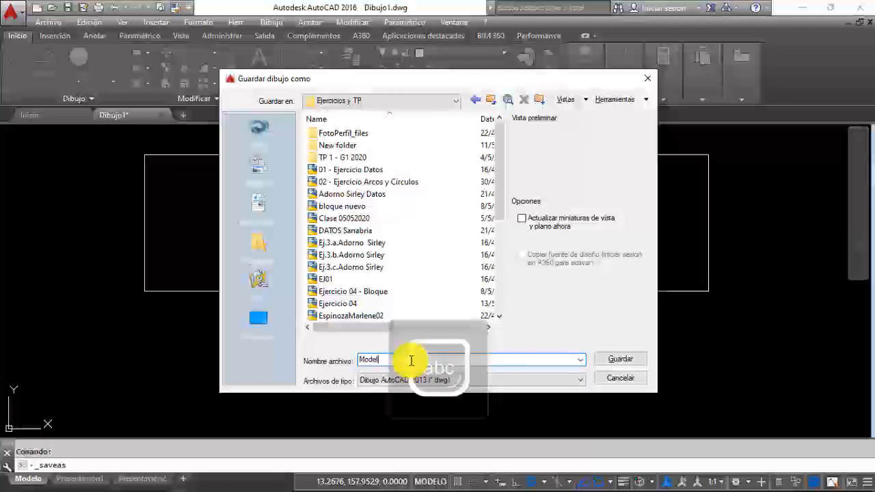
pyautogui.write('o T')
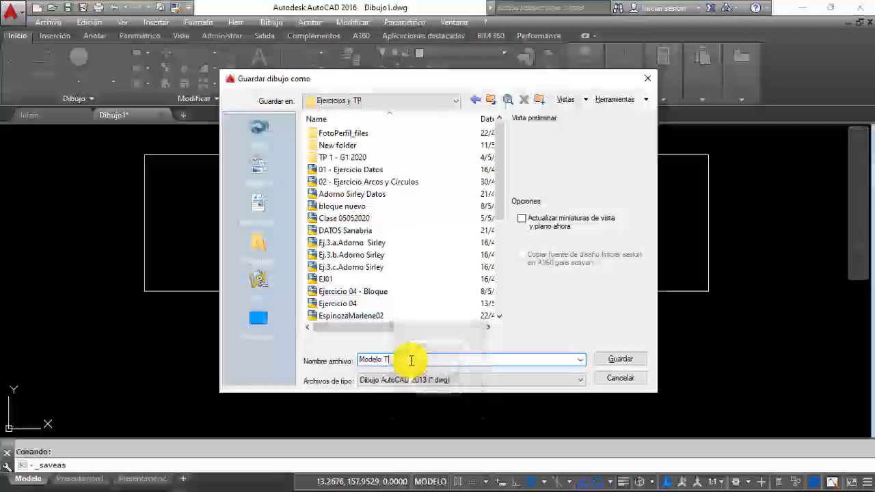
pyautogui.write('exto')
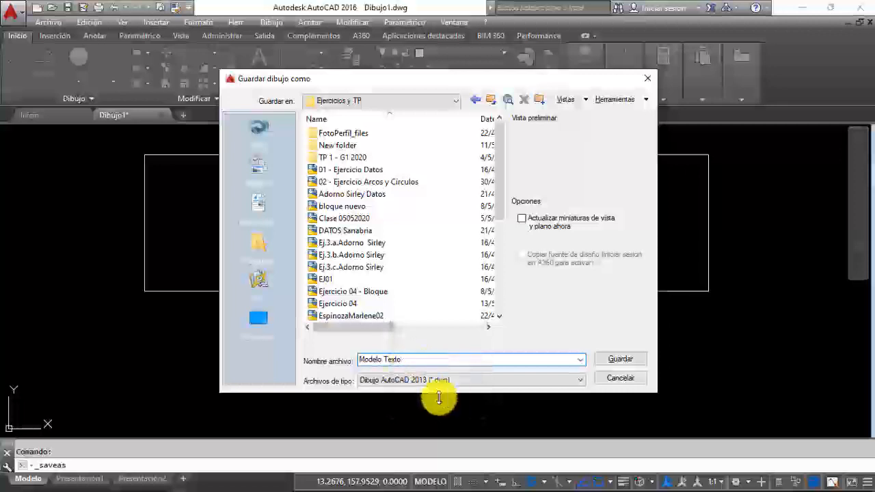
pyautogui.click(620, 360)
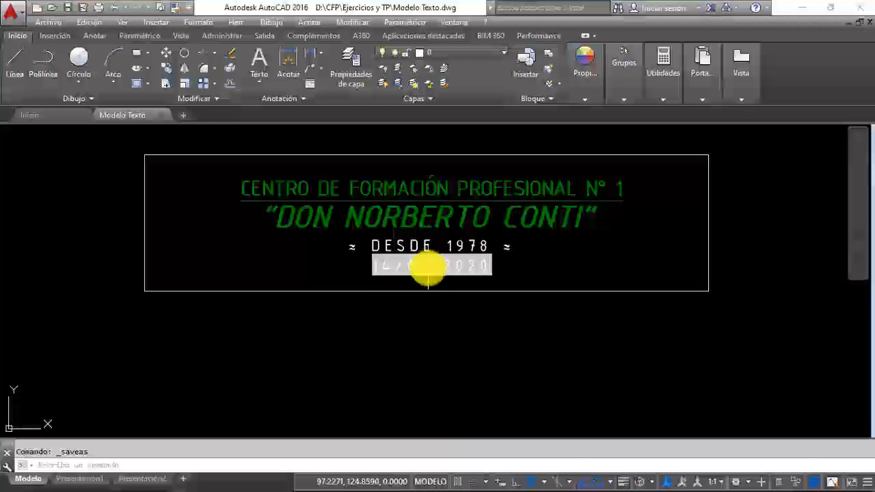
# Step: Open the multiline title for editing and make its creation date field bold
pyautogui.click(425, 268)
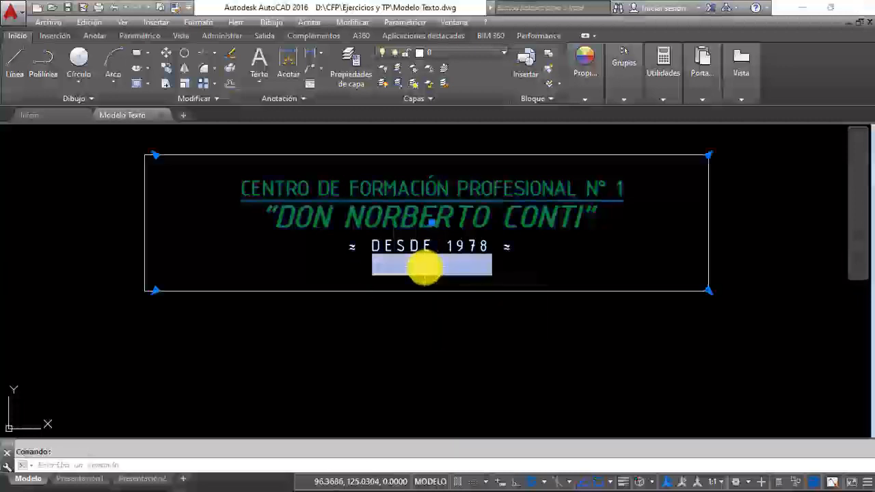
pyautogui.doubleClick(425, 268)
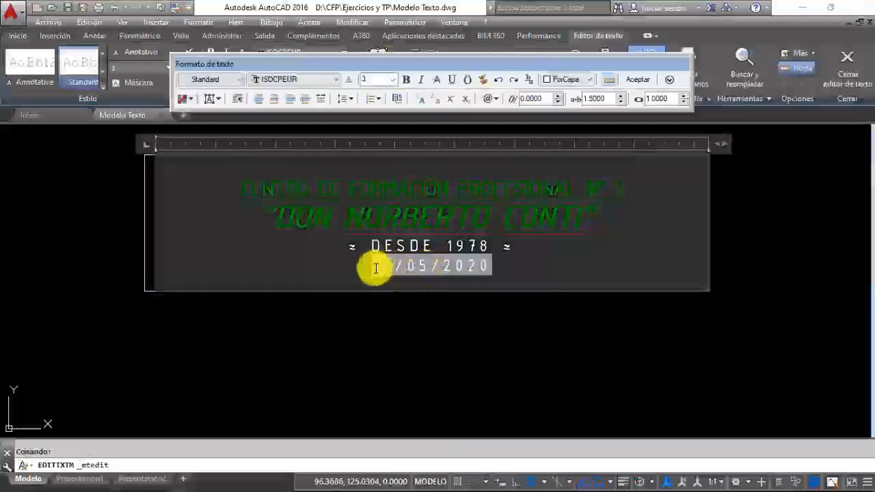
pyautogui.click(407, 80)
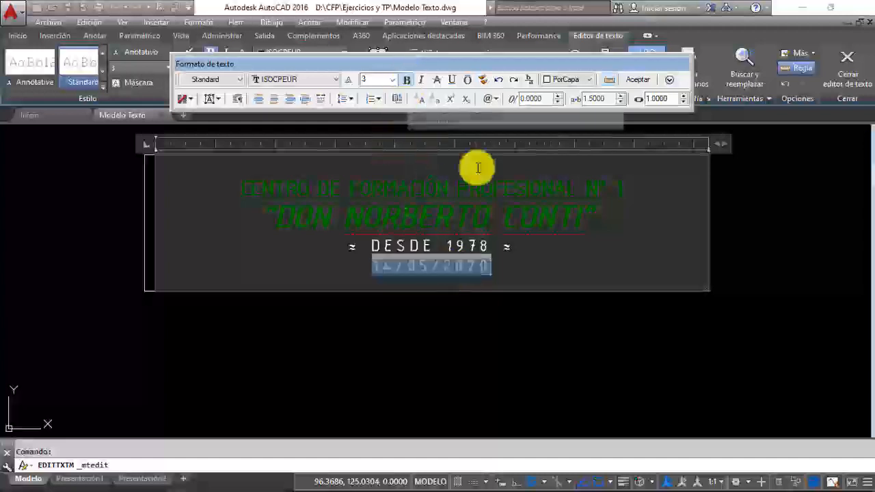
# Step: Reduce the character spacing of the creation date to 1.0000
pyautogui.click(622, 102)
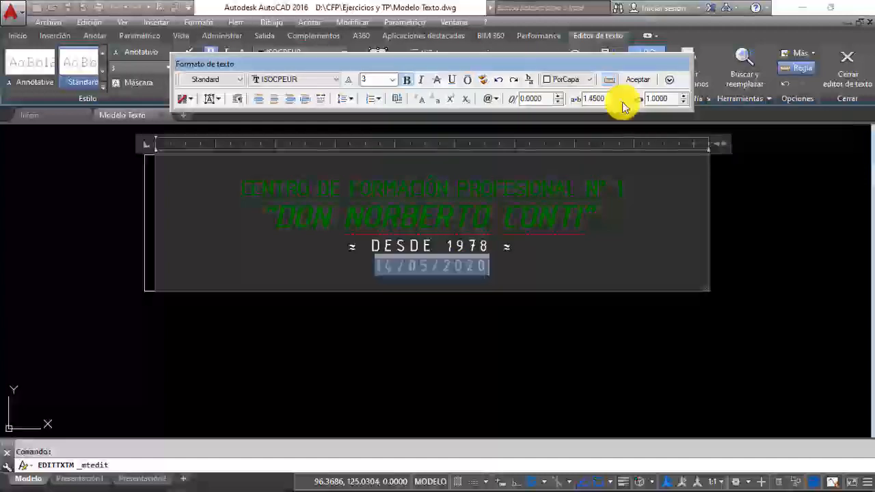
pyautogui.click(622, 103)
pyautogui.click(622, 102)
pyautogui.click(622, 103)
pyautogui.click(622, 103)
pyautogui.click(622, 102)
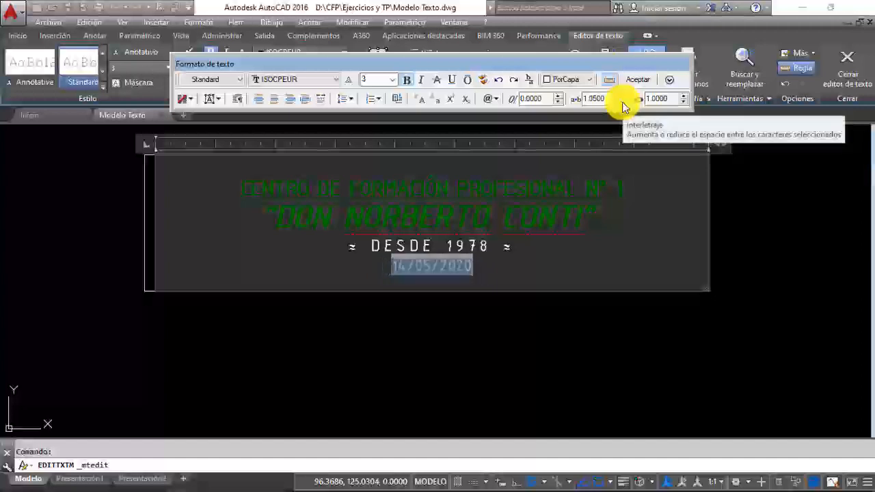
pyautogui.click(622, 103)
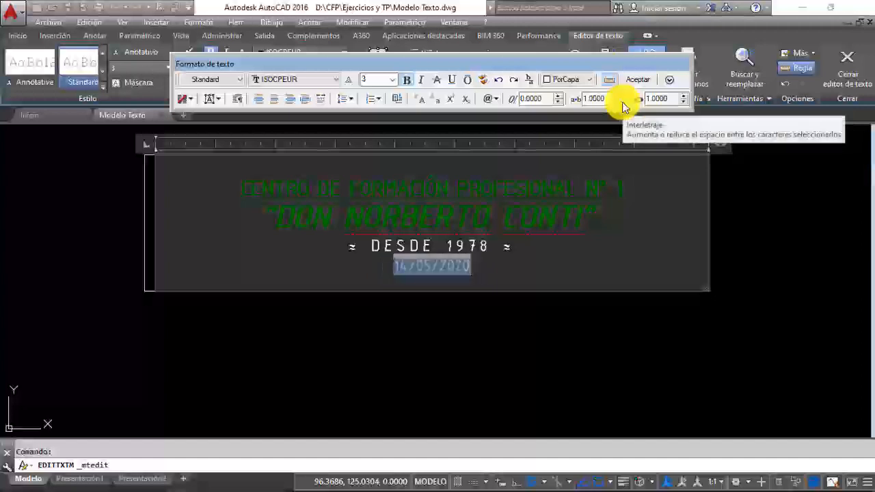
pyautogui.click(622, 103)
pyautogui.click(622, 103)
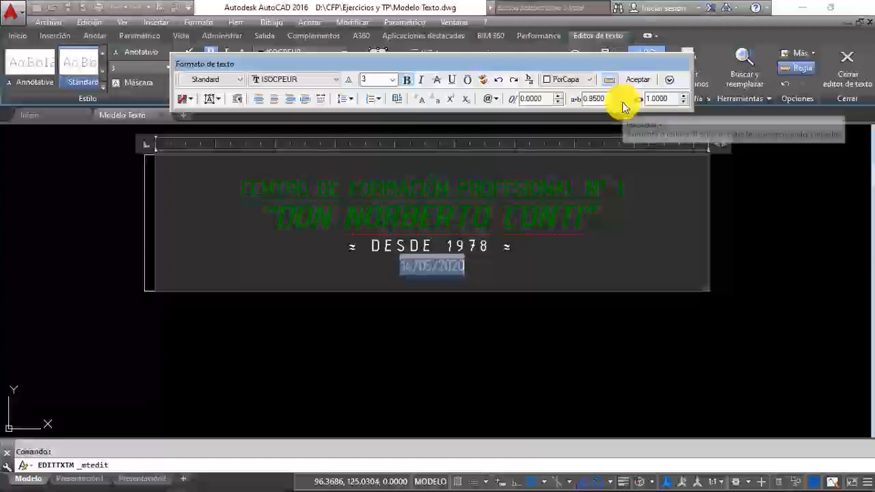
pyautogui.click(622, 96)
pyautogui.click(623, 96)
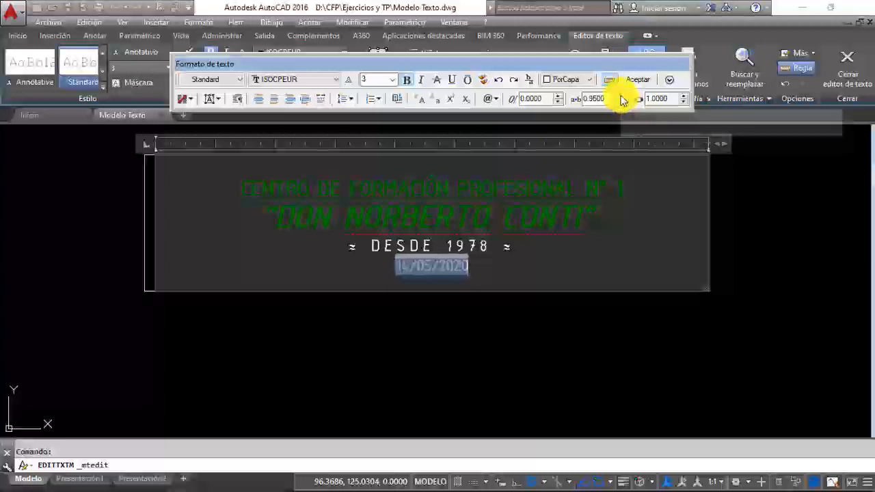
pyautogui.click(622, 96)
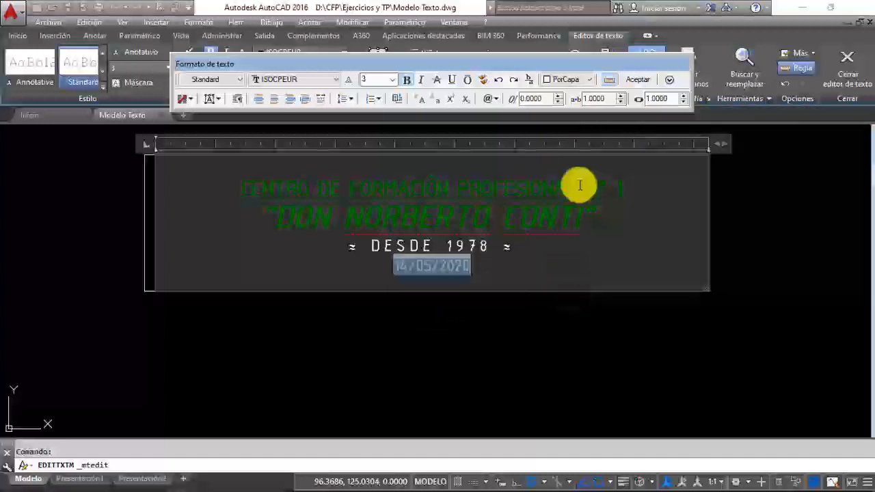
# Step: Try width factors up to 2.8000 on the creation date and return the factor to 1.0000
pyautogui.click(684, 95)
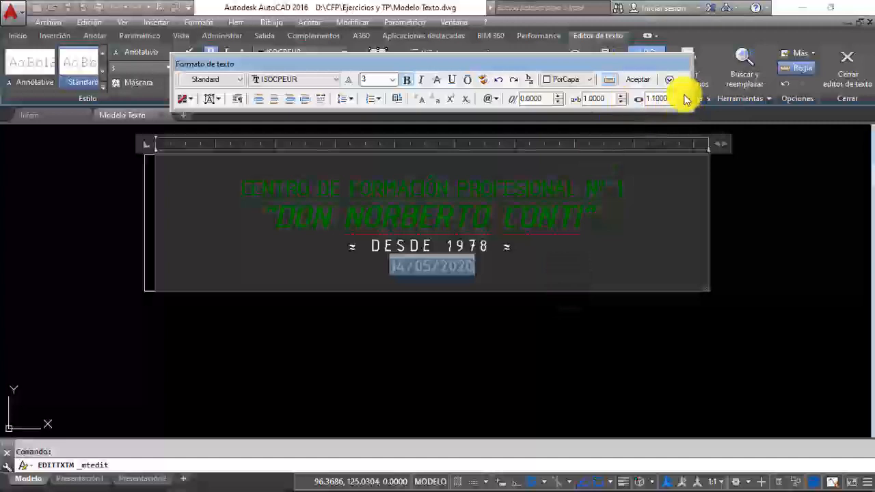
pyautogui.click(684, 96)
pyautogui.click(685, 96)
pyautogui.click(684, 96)
pyautogui.click(685, 96)
pyautogui.click(684, 96)
pyautogui.click(684, 95)
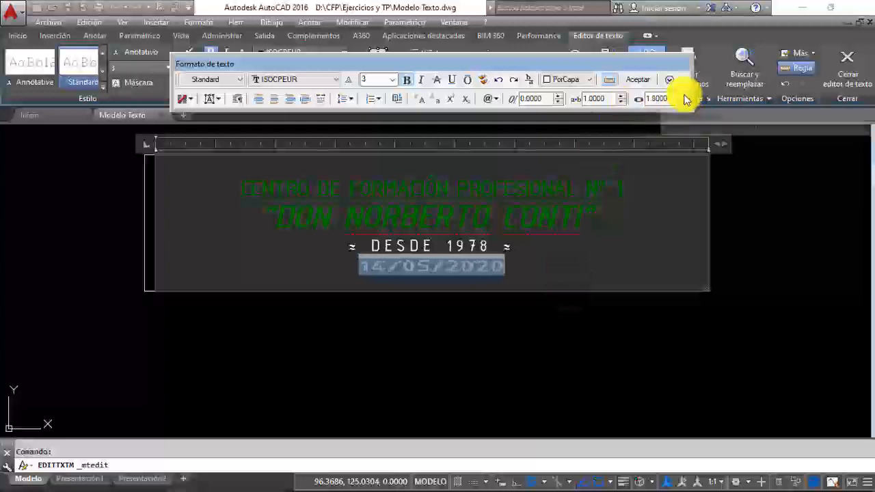
pyautogui.click(684, 96)
pyautogui.click(685, 95)
pyautogui.click(684, 96)
pyautogui.click(684, 96)
pyautogui.click(684, 96)
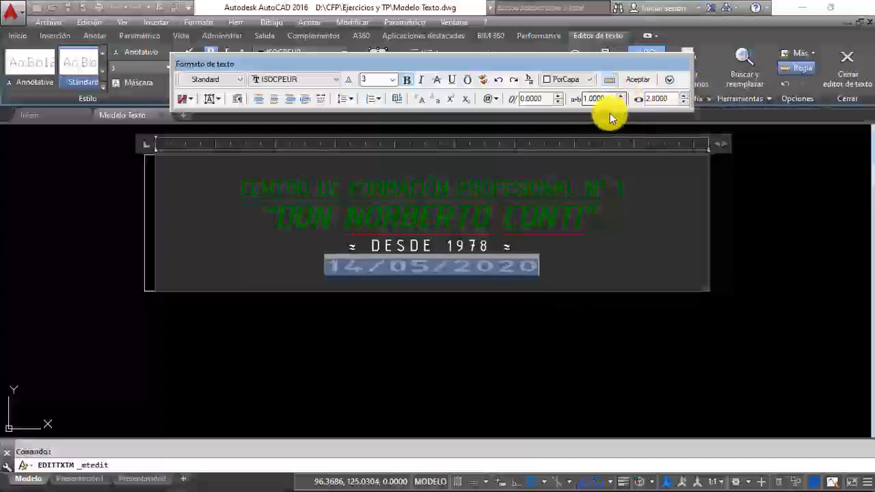
pyautogui.click(684, 102)
pyautogui.click(685, 102)
pyautogui.click(684, 101)
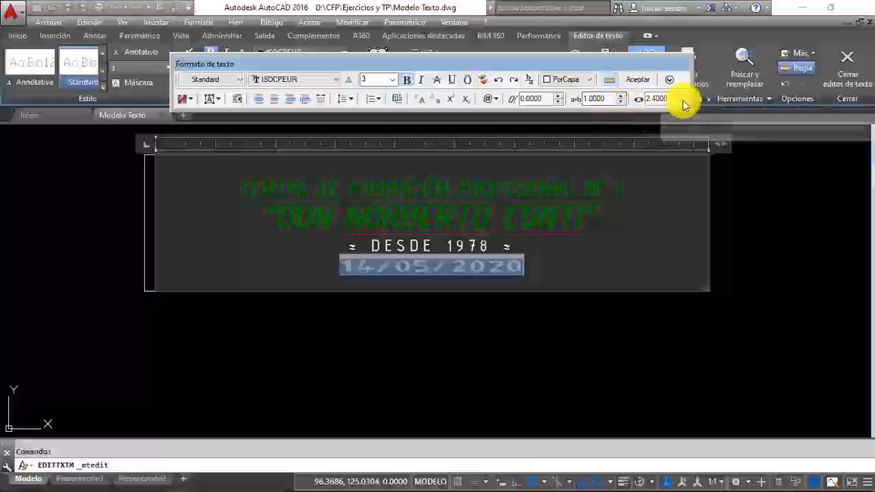
pyautogui.click(684, 102)
pyautogui.click(684, 101)
pyautogui.click(684, 102)
pyautogui.click(684, 102)
pyautogui.click(685, 102)
pyautogui.click(684, 102)
pyautogui.click(684, 102)
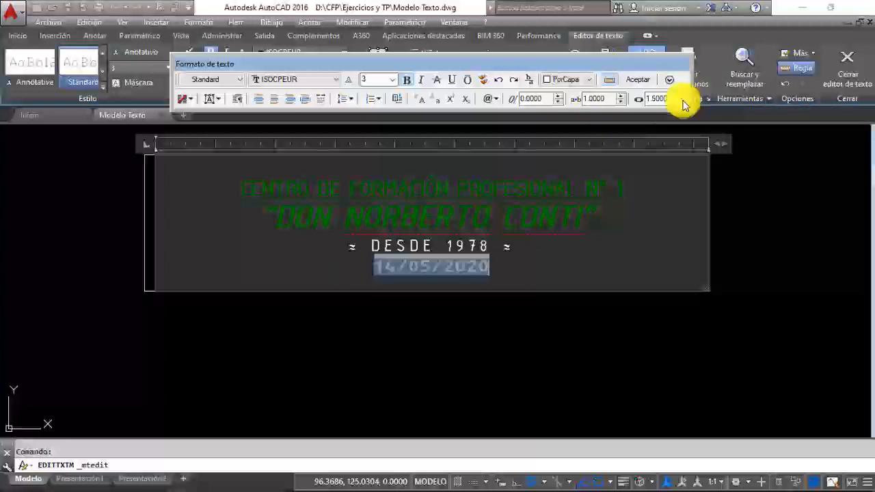
pyautogui.click(684, 102)
pyautogui.click(684, 102)
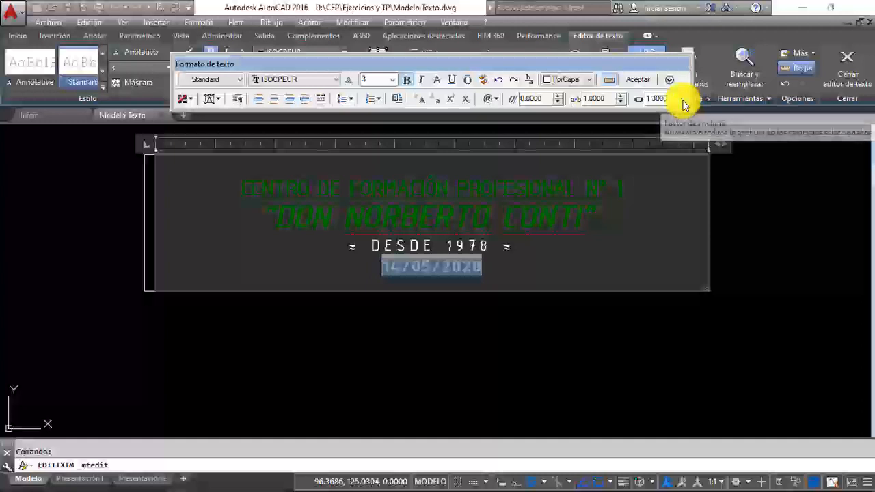
pyautogui.click(684, 102)
pyautogui.click(685, 102)
pyautogui.click(684, 102)
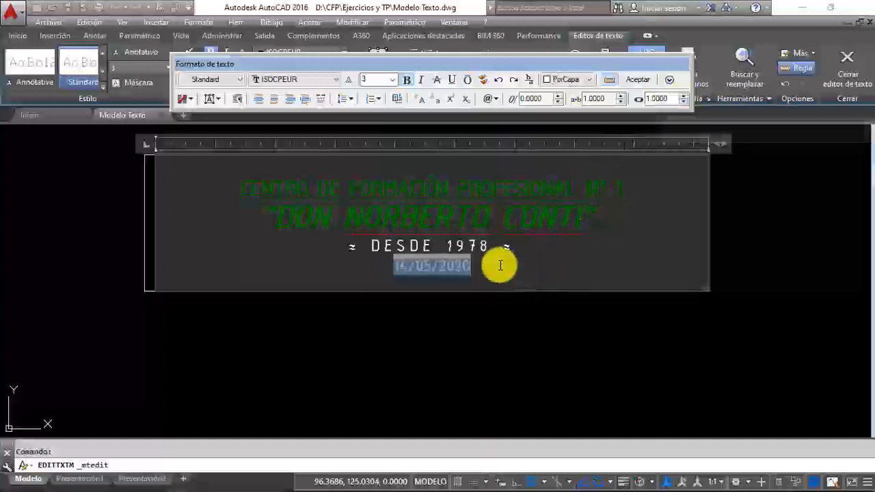
# Step: Set the creation date's width factor to 1.2000 and accept the multiline text edit
pyautogui.click(685, 96)
pyautogui.click(684, 96)
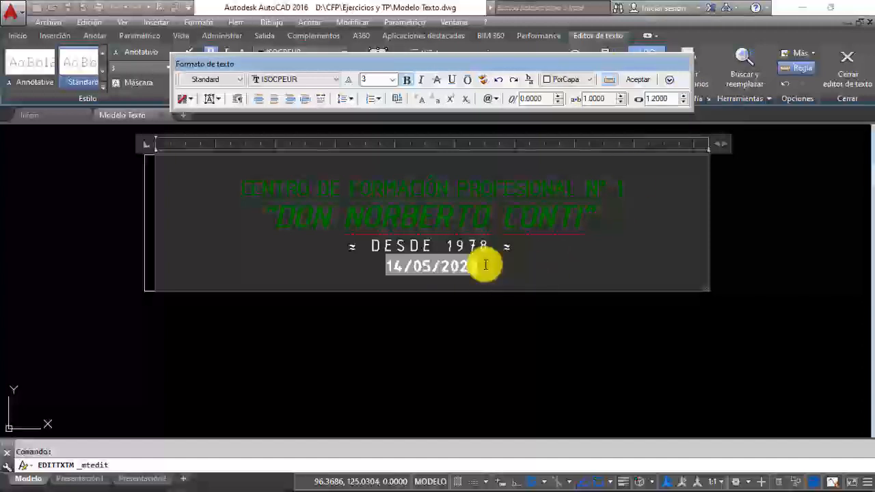
pyautogui.click(636, 79)
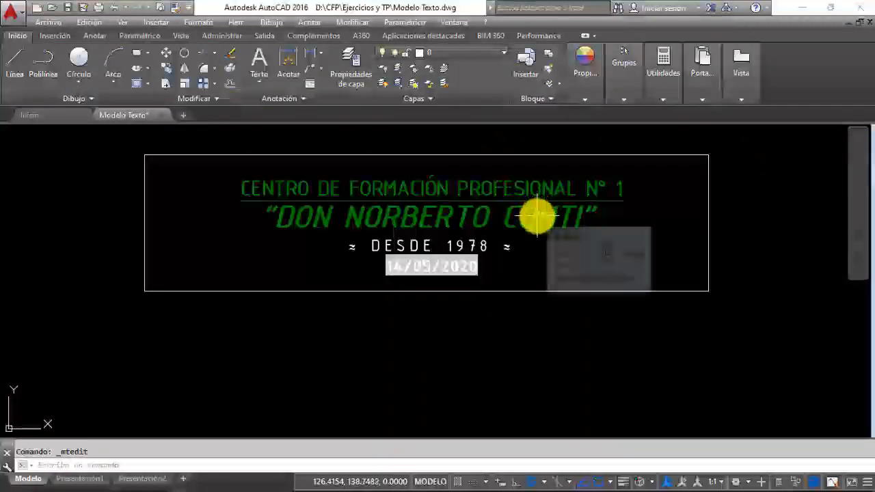
# Step: Start a new multiline text in a box below the title rectangle and set it to have no columns
pyautogui.click(260, 61)
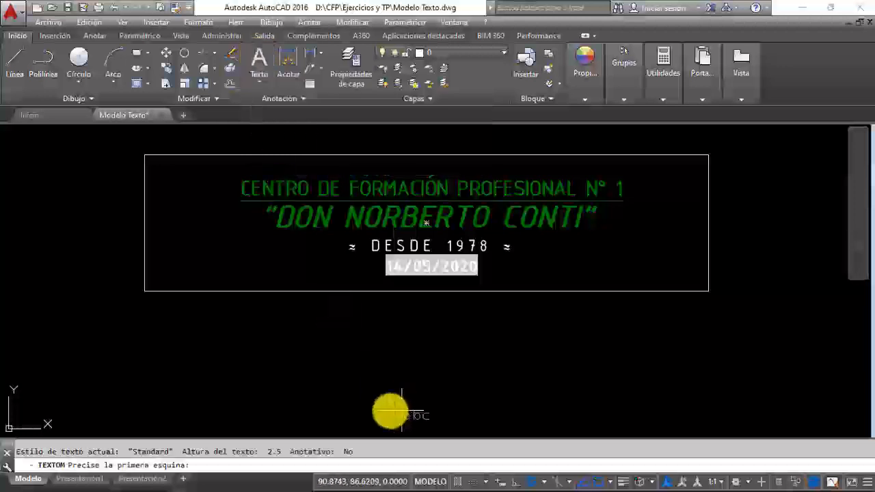
pyautogui.click(261, 399)
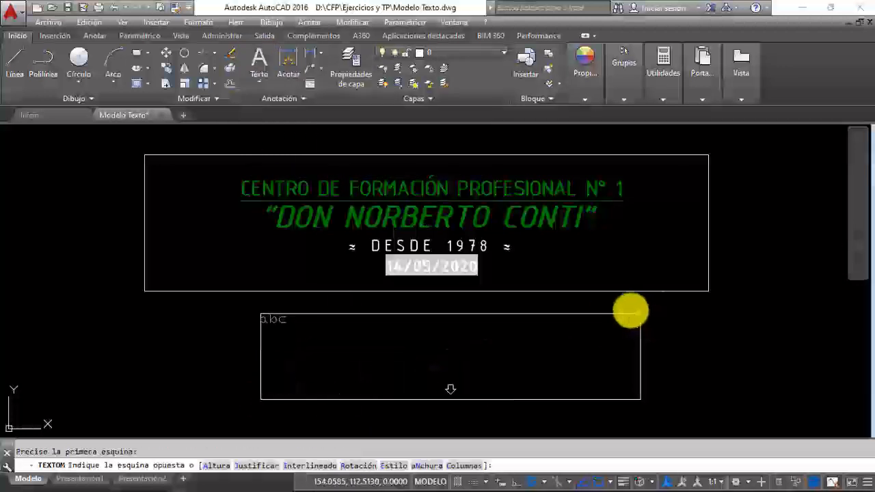
pyautogui.click(588, 311)
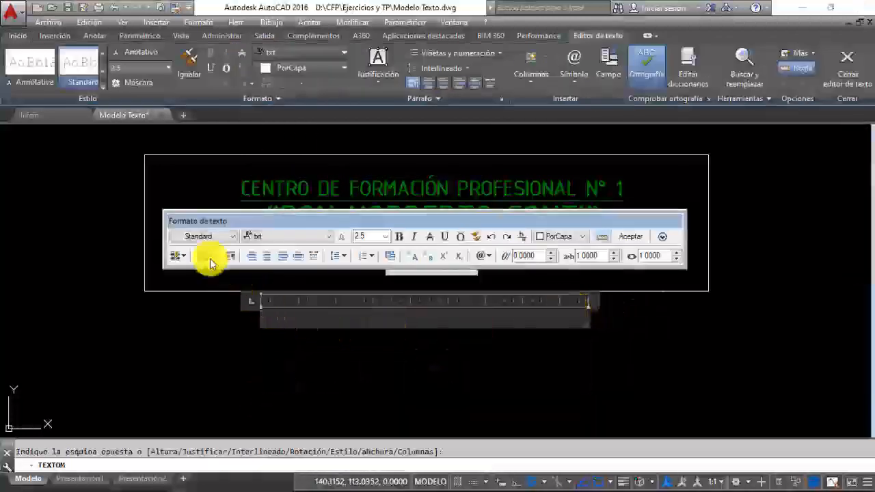
pyautogui.click(180, 256)
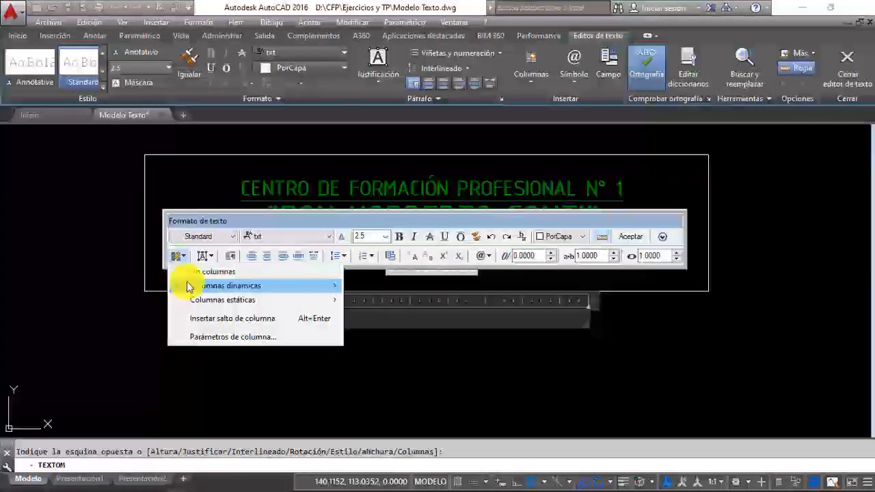
pyautogui.click(190, 274)
# Step: Set the new text's font to Calibri, its height to 4 and its justification to Medio Centro
pyautogui.click(330, 235)
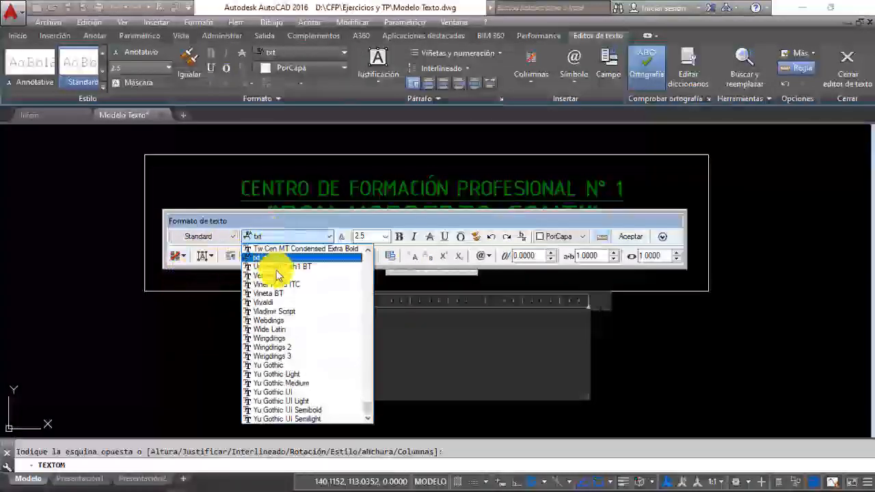
pyautogui.scroll(2, 277, 319)
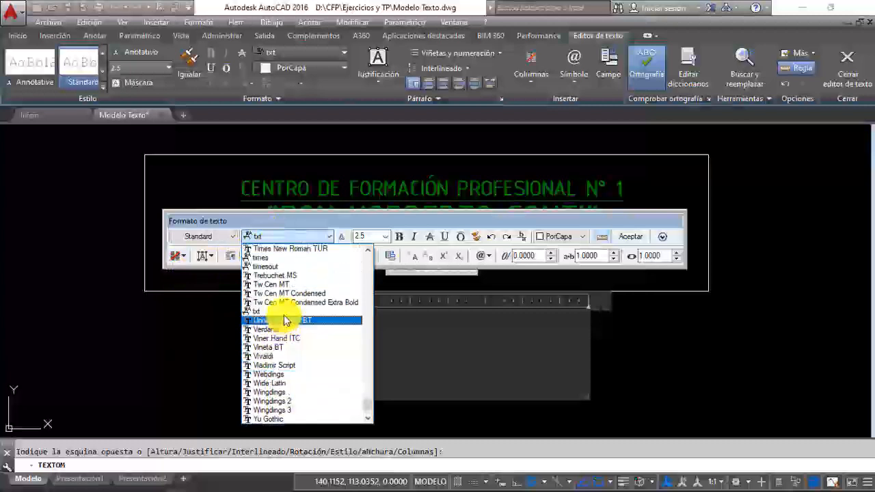
pyautogui.press('c')
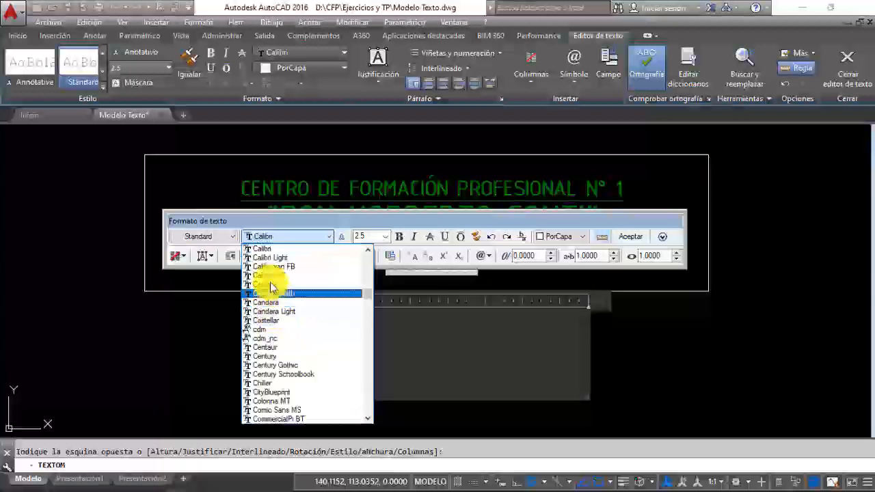
pyautogui.click(269, 252)
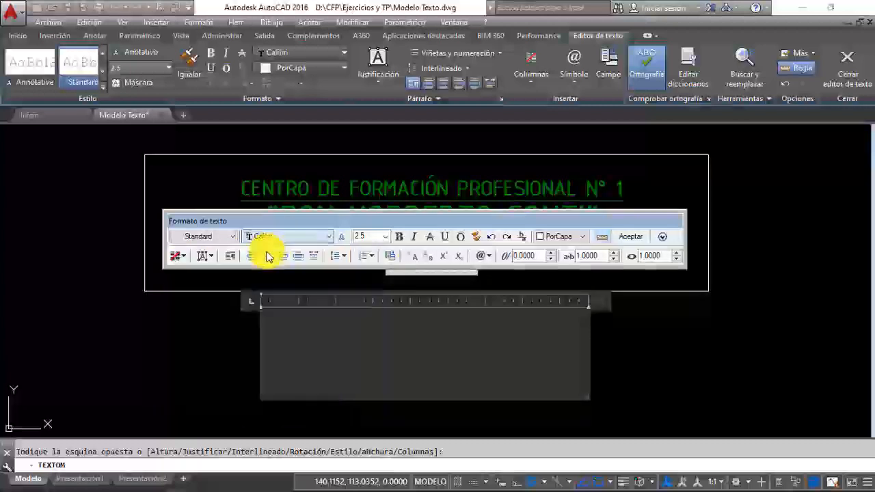
pyautogui.moveTo(371, 236); pyautogui.dragTo(353, 240)
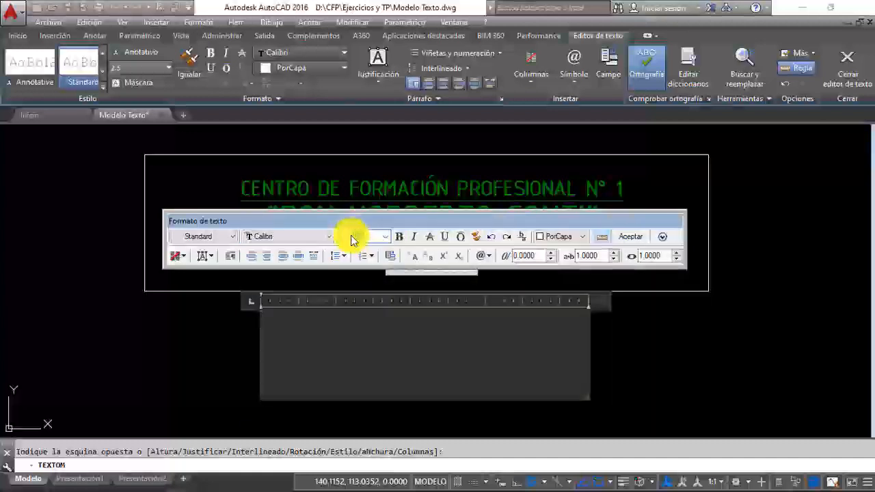
pyautogui.write('4')
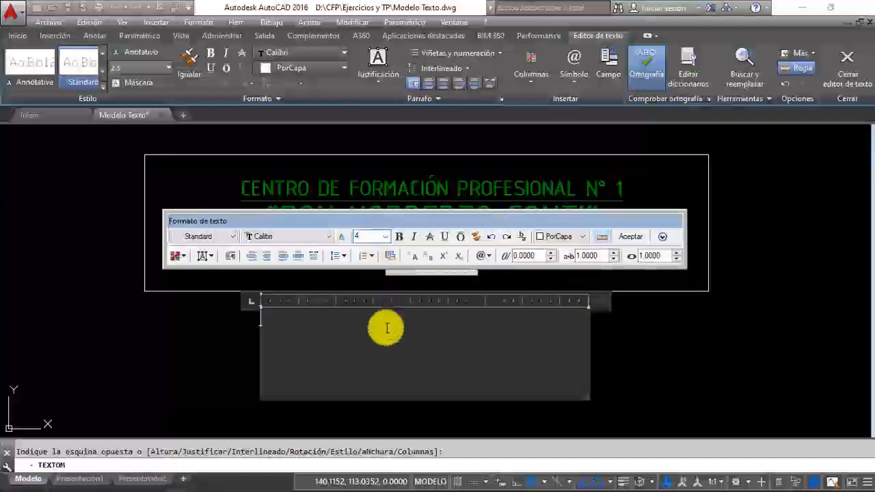
pyautogui.click(210, 258)
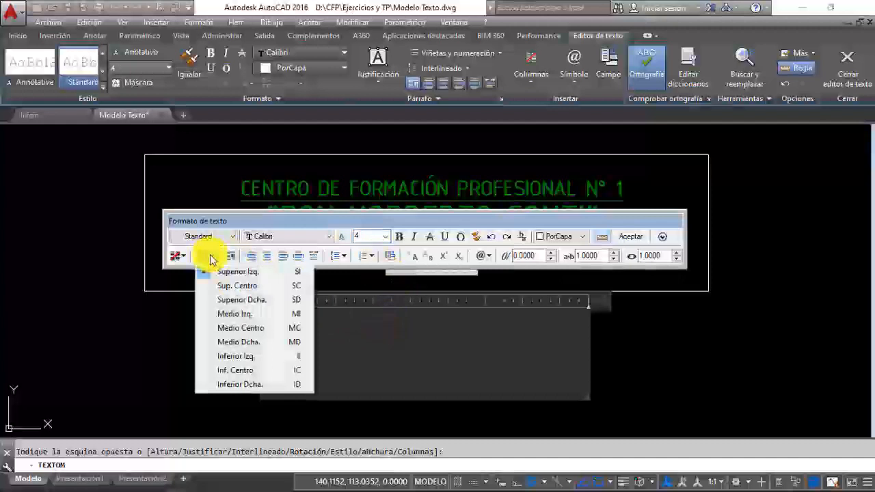
pyautogui.click(228, 330)
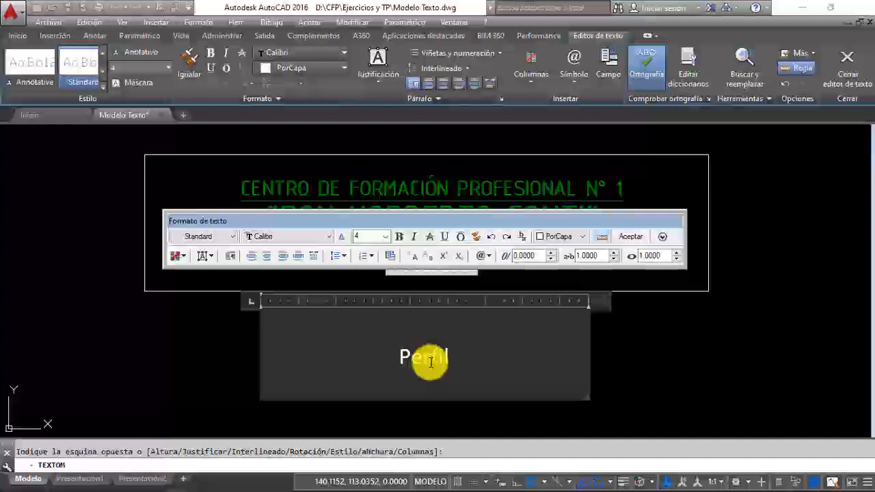
# Step: Write Perfil "L" 1 1/4" in the new multiline text, with 1/4 as a stacked fraction
pyautogui.write('L"')
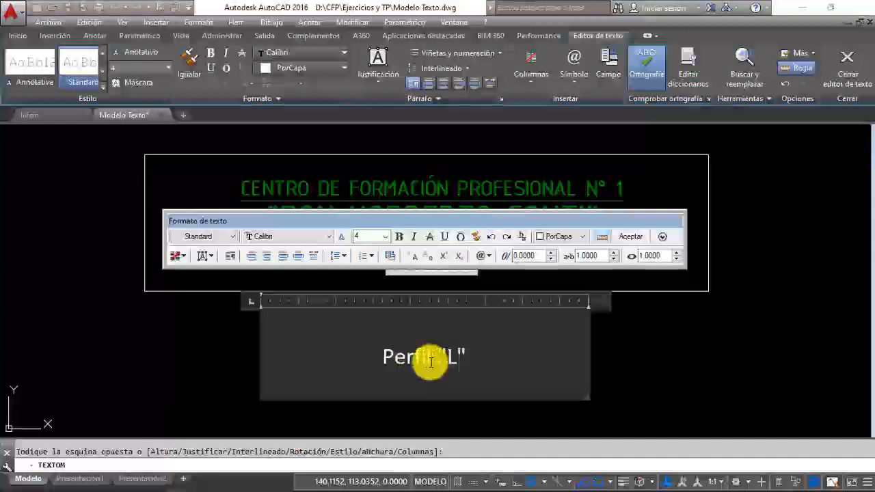
pyautogui.write(' 1')
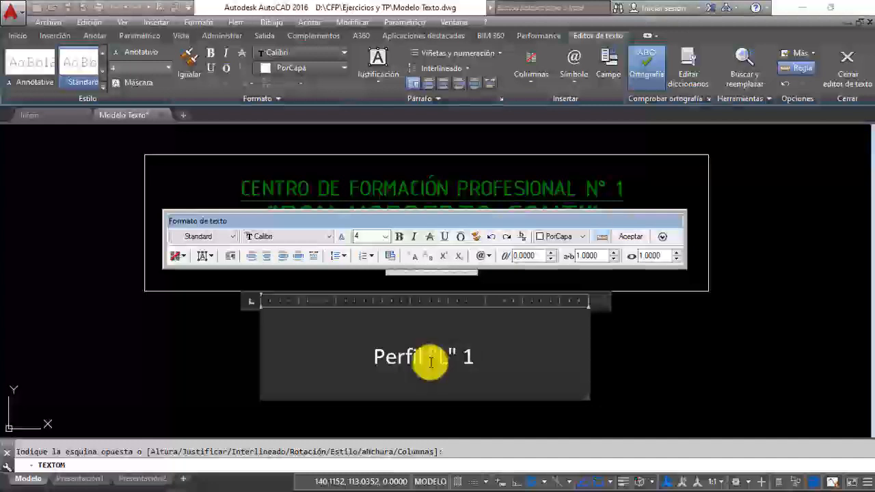
pyautogui.write(' 1/')
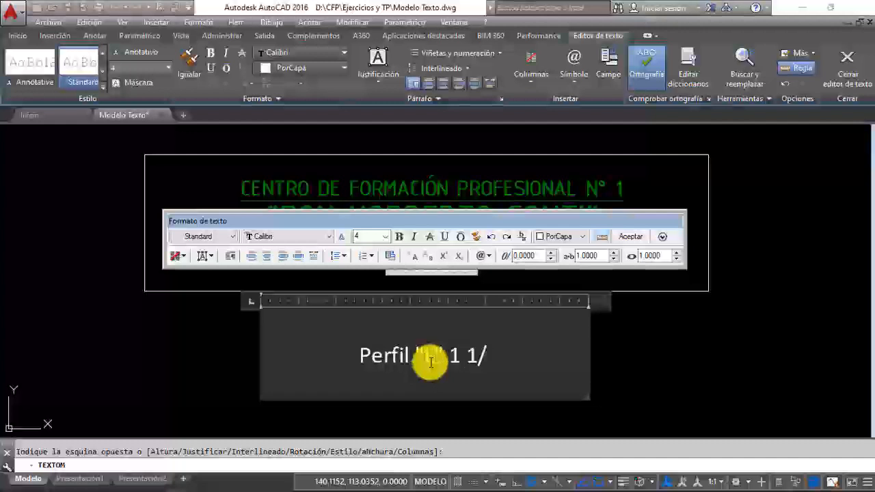
pyautogui.write('4')
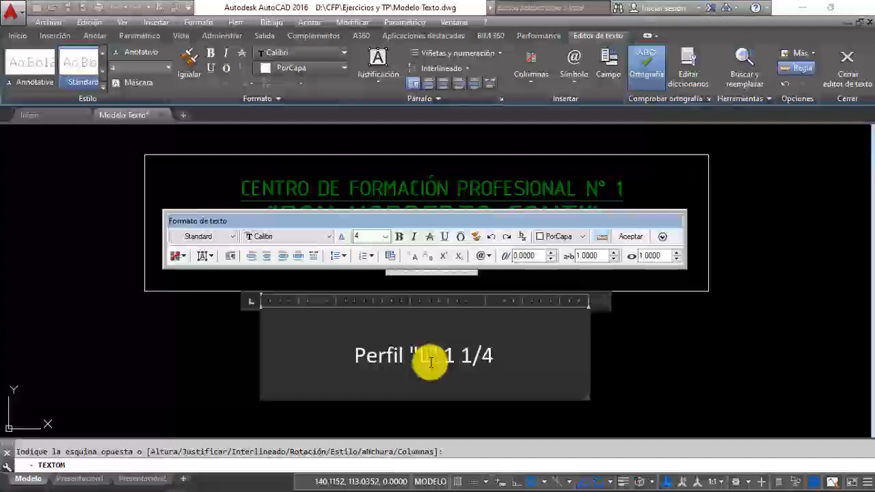
pyautogui.write('"')
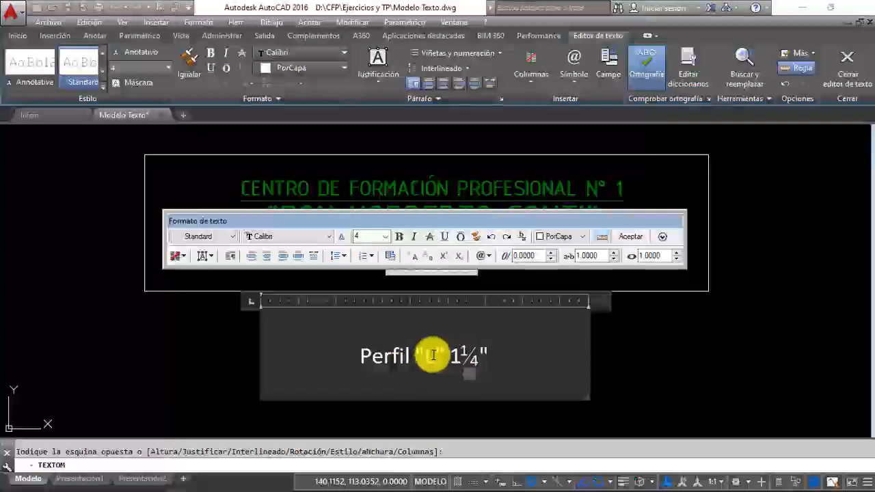
# Step: Unstack the 1/4 fraction in the profile label and insert a space between the 1 and 1/4
pyautogui.click(470, 357)
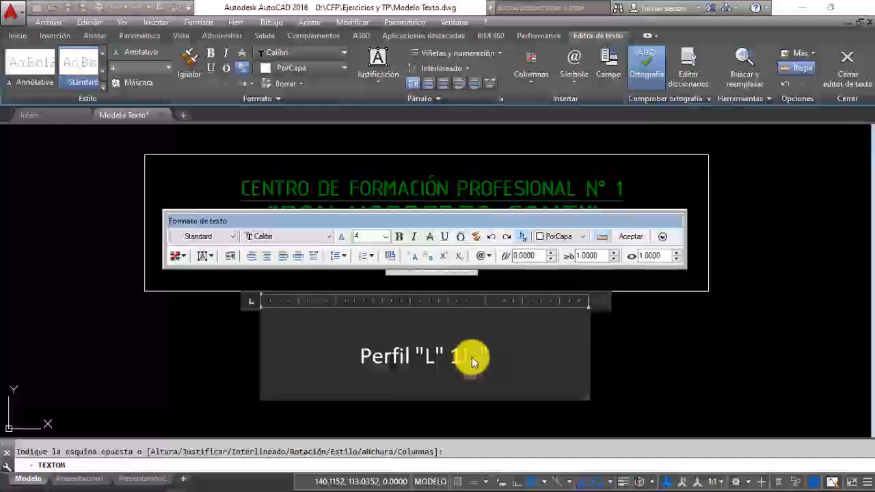
pyautogui.doubleClick(471, 357)
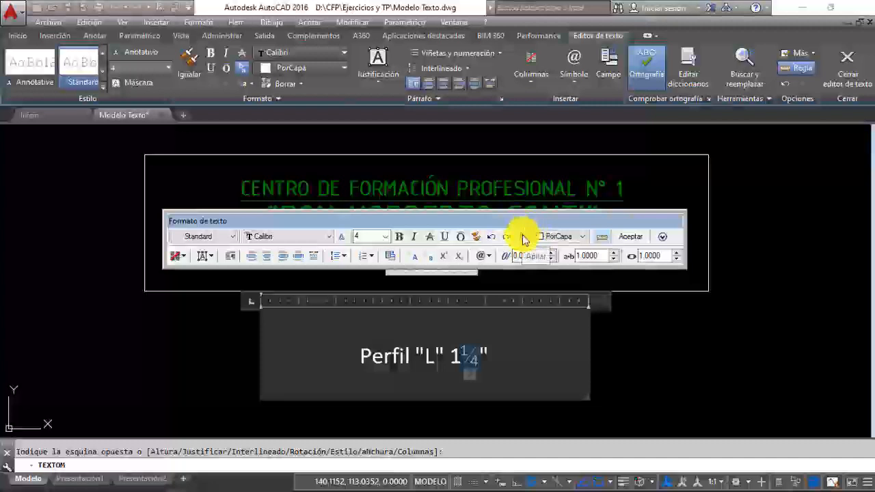
pyautogui.click(523, 238)
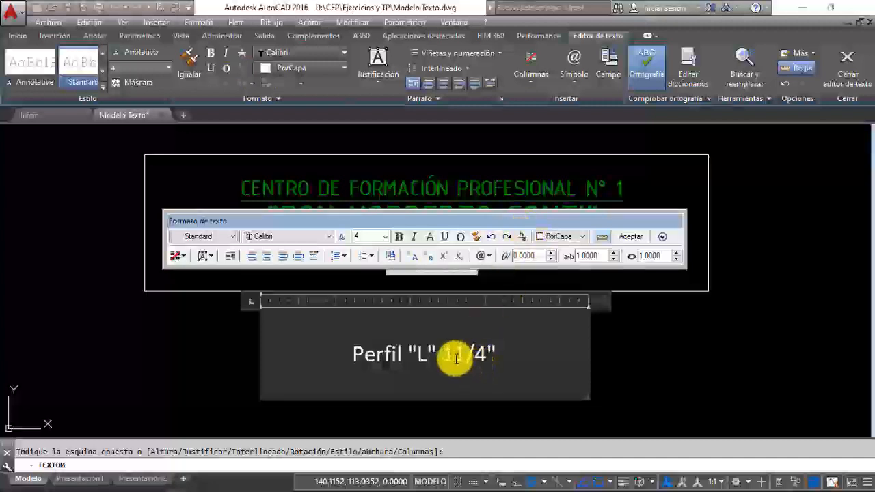
pyautogui.click(456, 359)
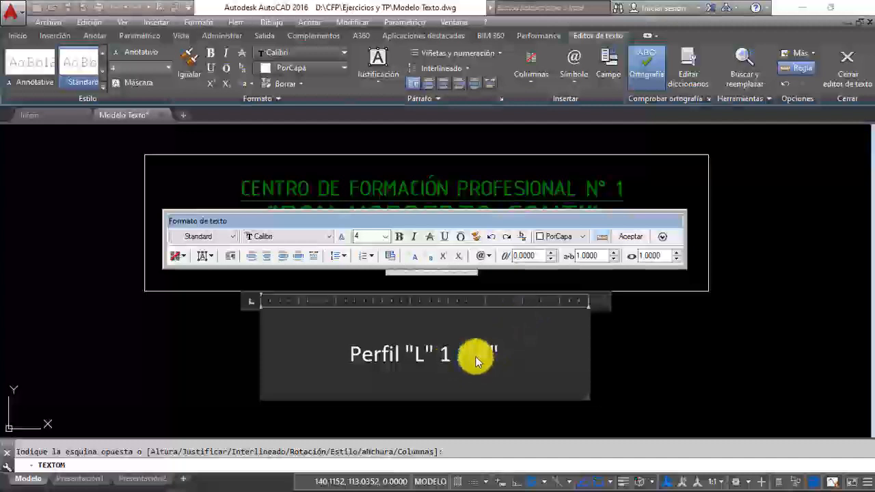
pyautogui.rightClick(476, 362)
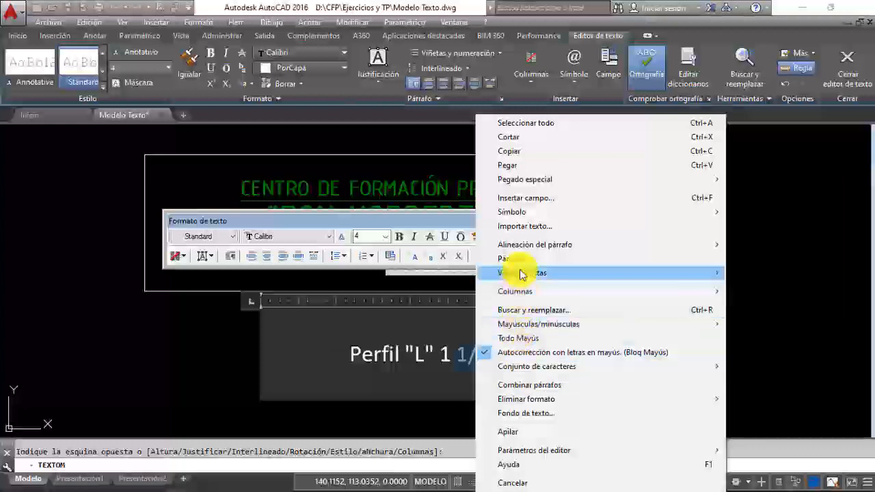
pyautogui.moveTo(521, 273)
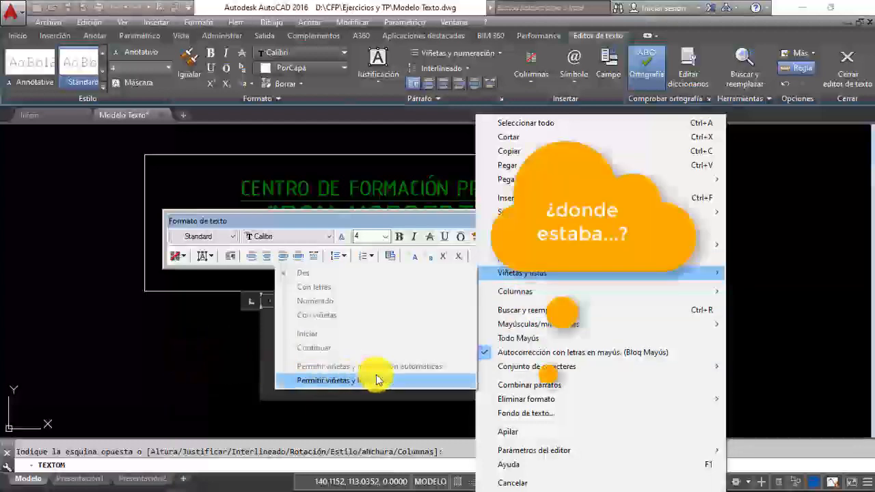
pyautogui.click(197, 362)
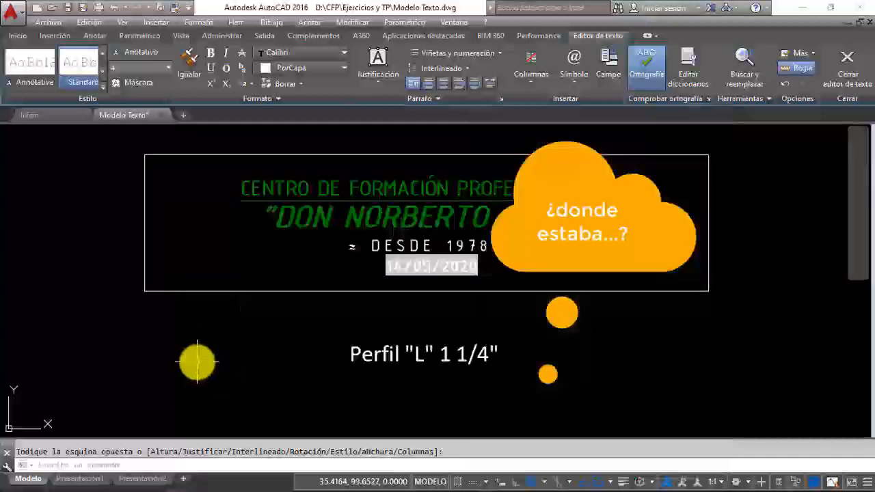
# Step: Reopen the profile label below the title rectangle for editing and stack its 1/4 as a fraction
pyautogui.click(461, 355)
pyautogui.doubleClick(461, 355)
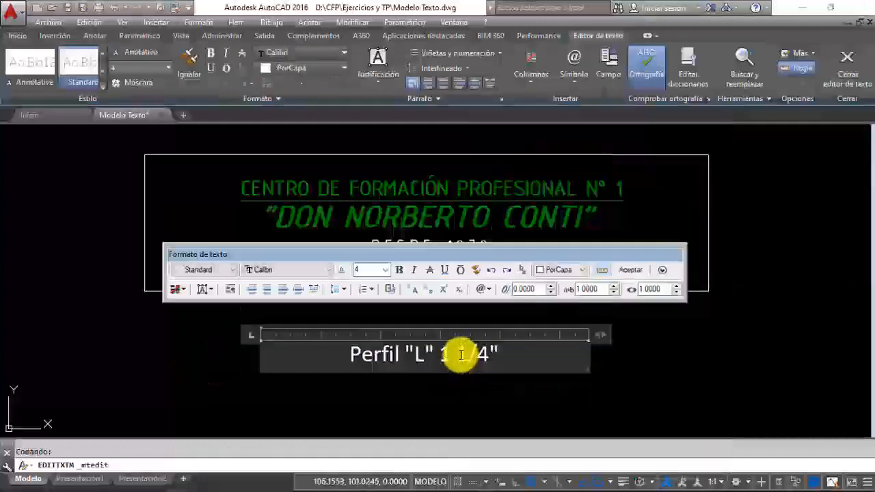
pyautogui.moveTo(456, 354); pyautogui.dragTo(487, 354)
pyautogui.click(522, 270)
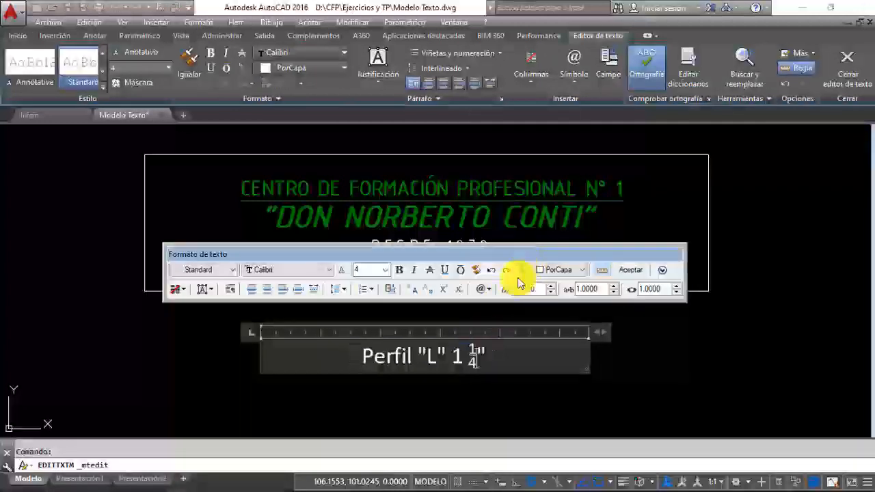
# Step: Set the stacked 1/4's fraction style to Fracción (diagonal) in its fraction properties
pyautogui.rightClick(473, 360)
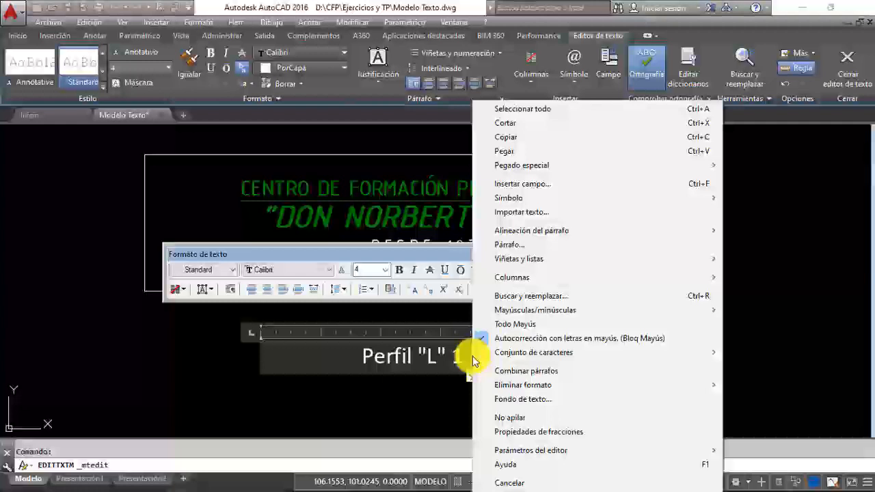
pyautogui.click(547, 435)
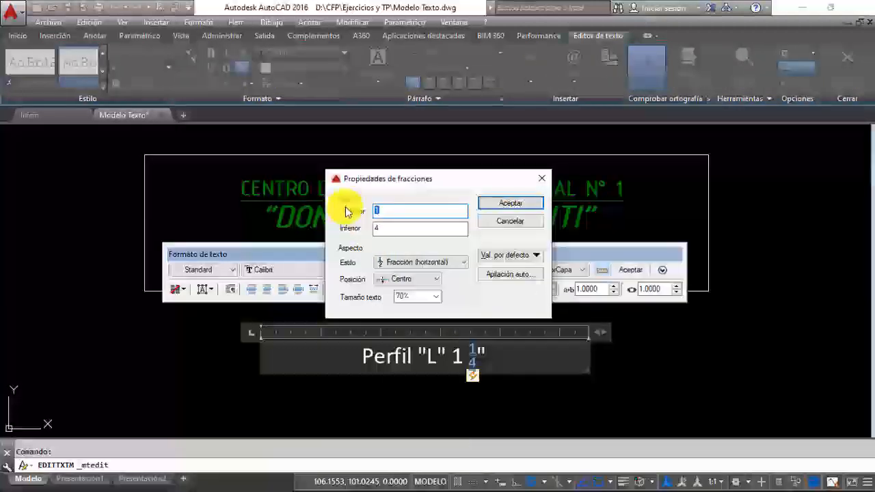
pyautogui.click(396, 265)
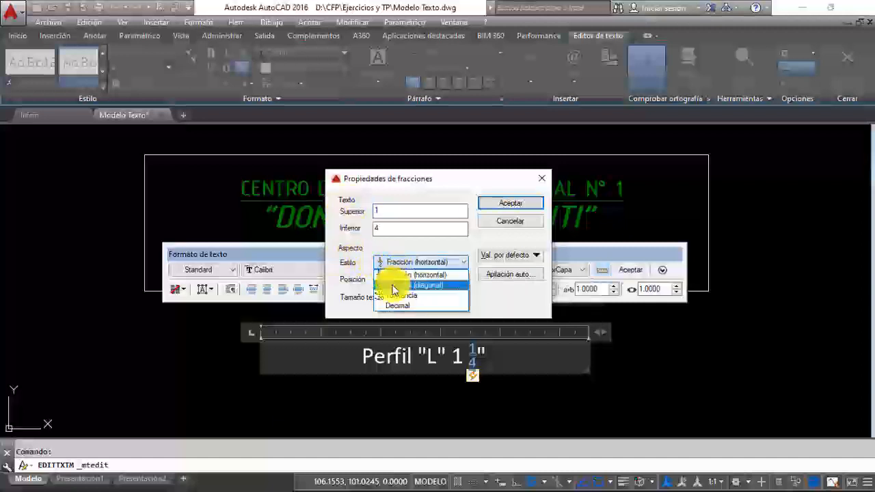
pyautogui.click(390, 285)
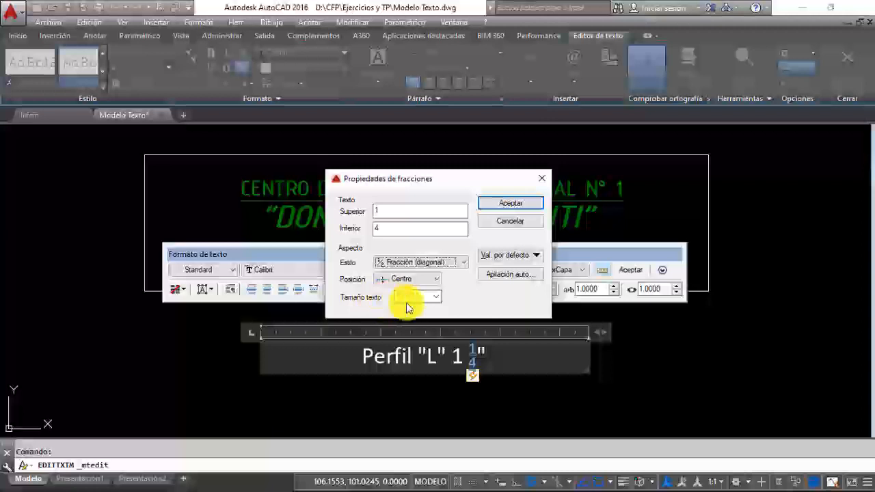
pyautogui.click(504, 205)
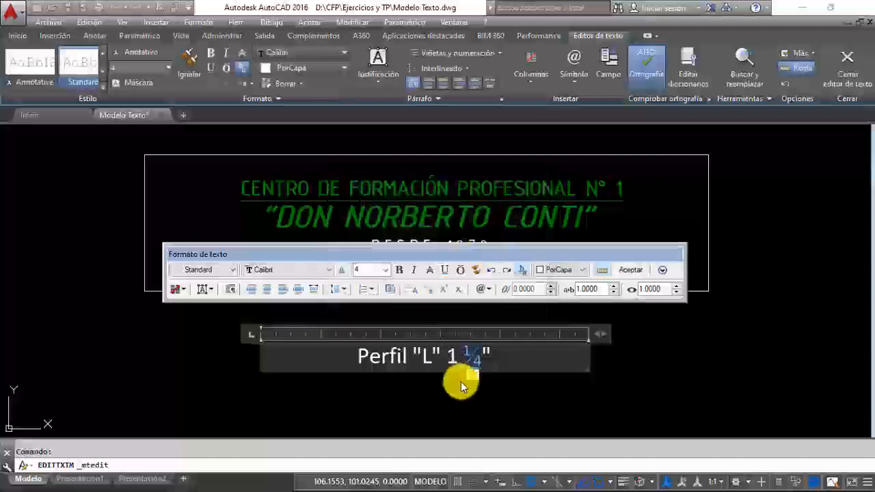
# Step: Add a second line reading Superficie: 152 m below the profile line
pyautogui.click(493, 357)
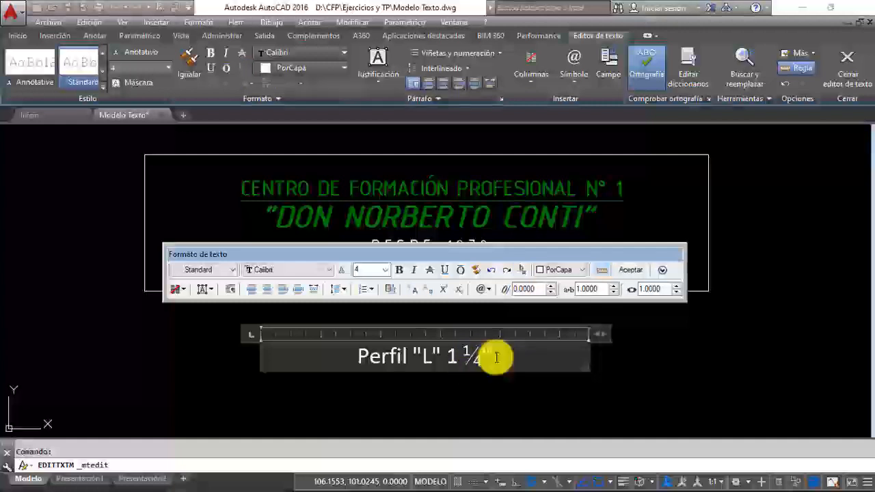
pyautogui.press('Return')
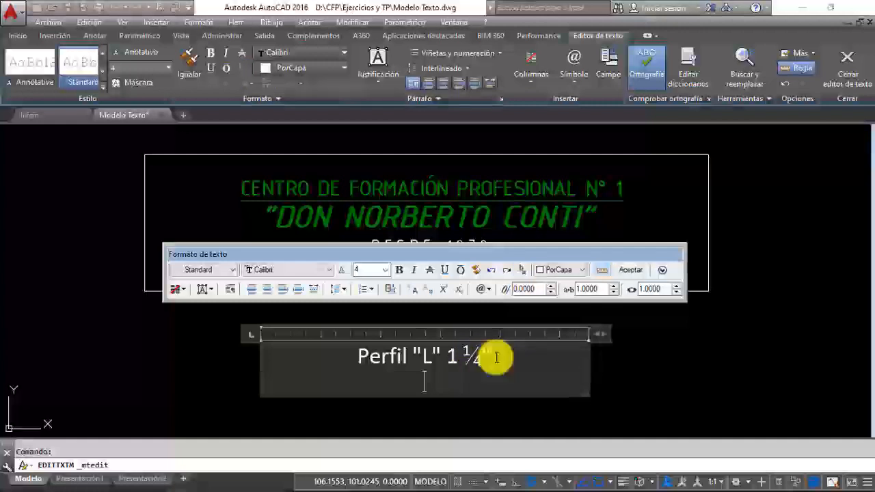
pyautogui.write('Superf')
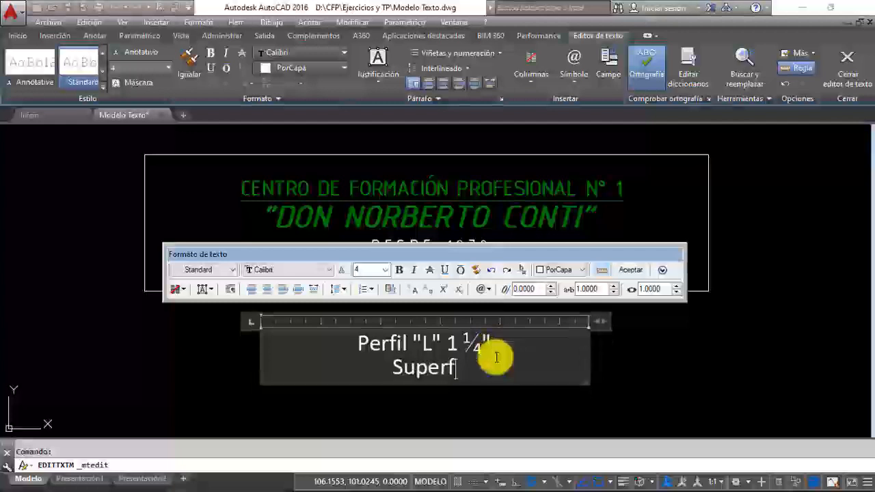
pyautogui.write('icie')
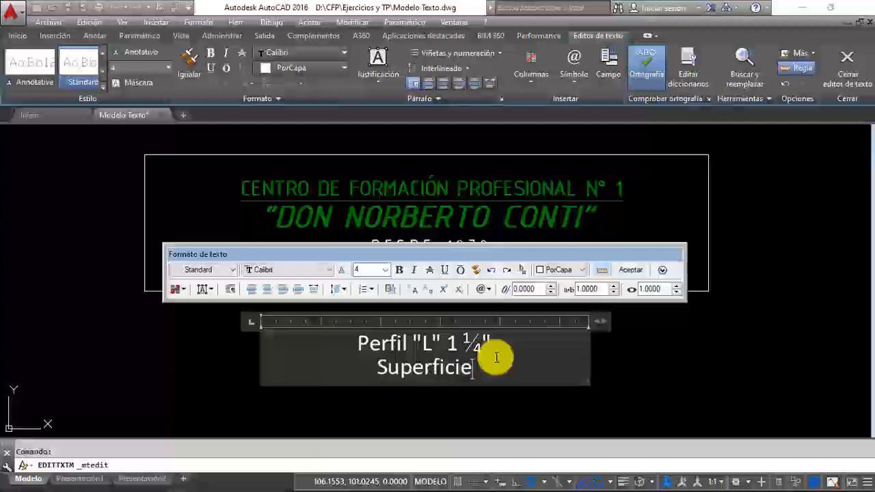
pyautogui.write(': 1')
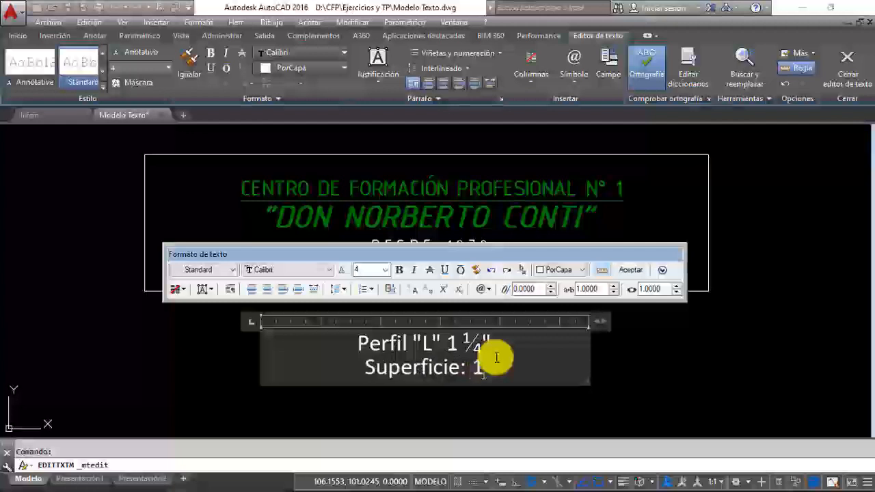
pyautogui.write('52 m')
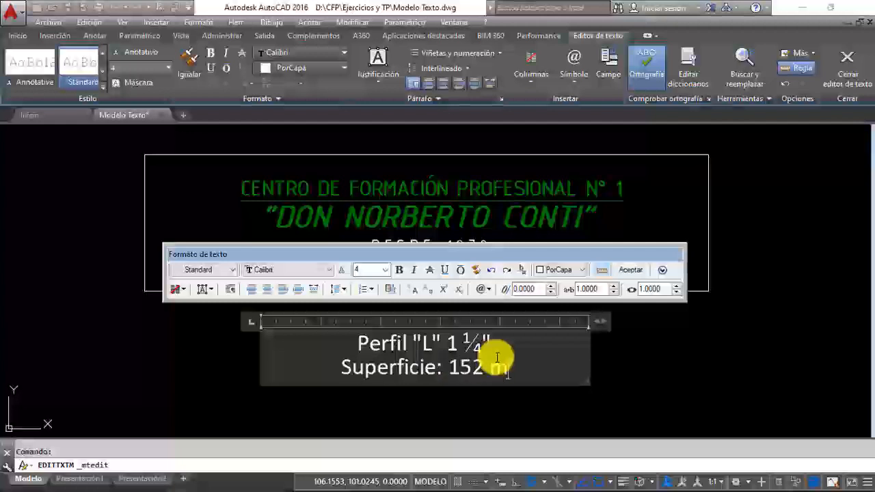
# Step: Try the Elevado al cuadrado symbol after the m of the surface line and remove it
pyautogui.click(664, 272)
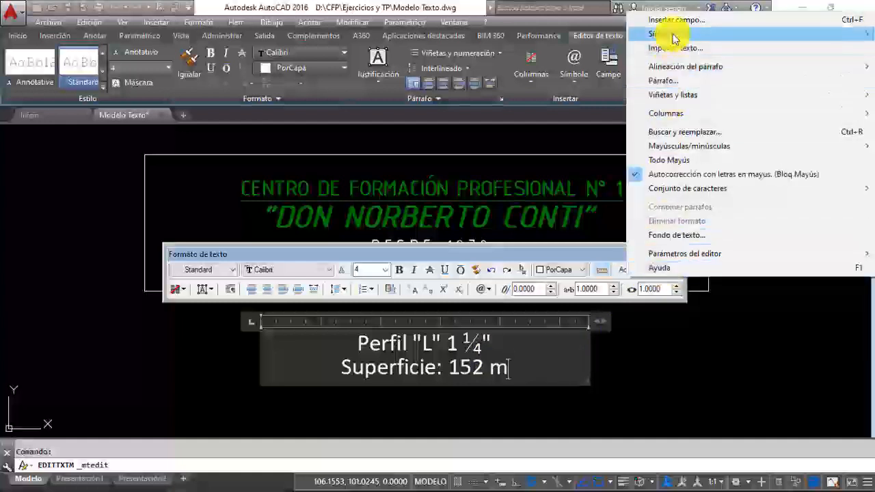
pyautogui.moveTo(661, 33)
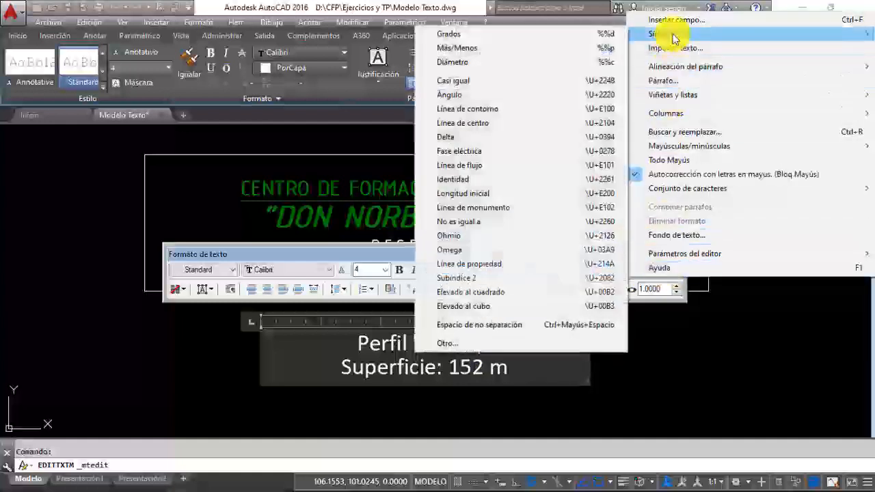
pyautogui.click(479, 294)
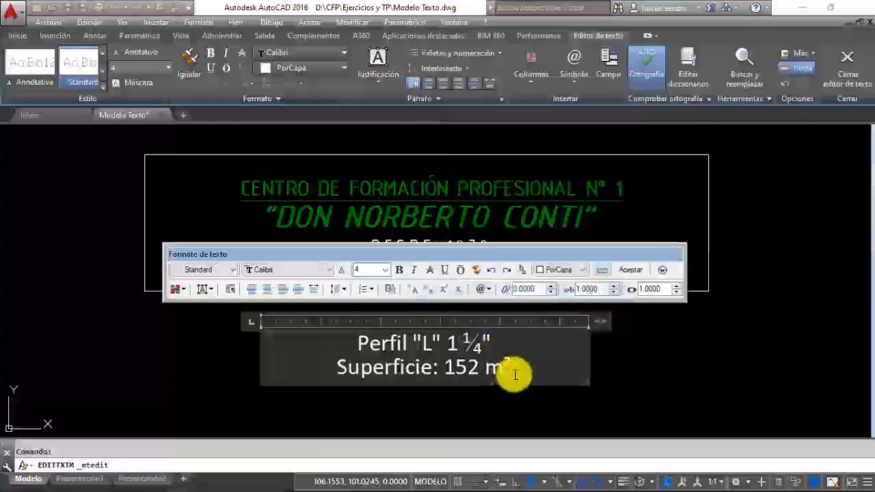
pyautogui.press('BackSpace')
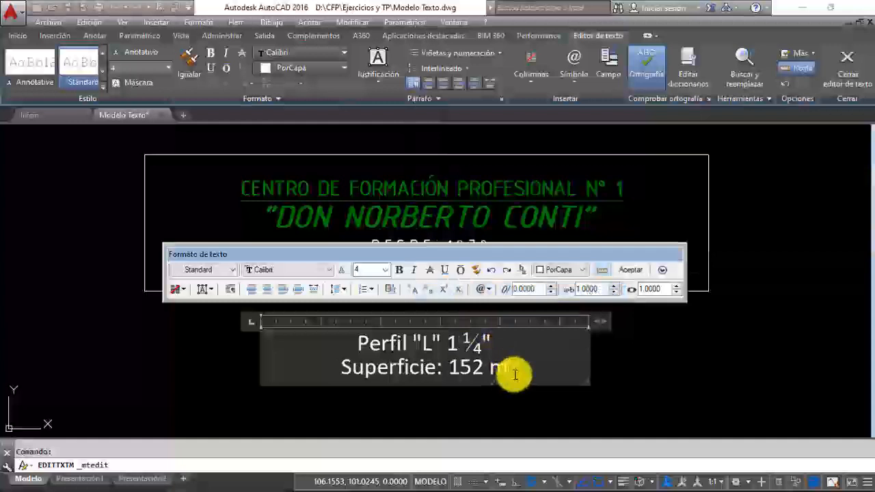
# Step: Add a 2 after the m of the surface line and format it as superscript
pyautogui.write('2')
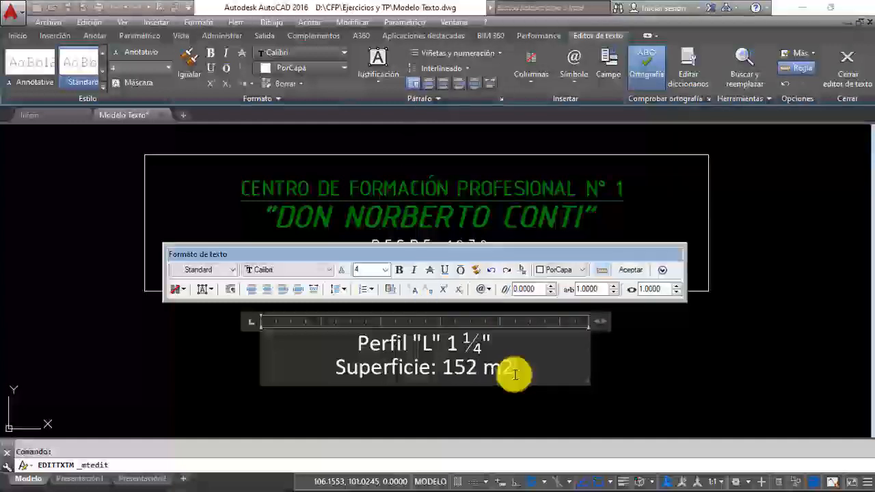
pyautogui.click(446, 292)
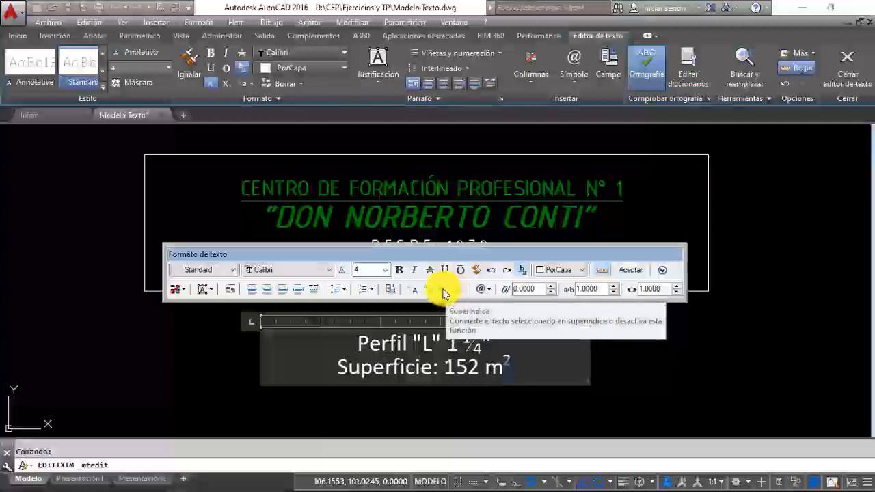
pyautogui.click(521, 369)
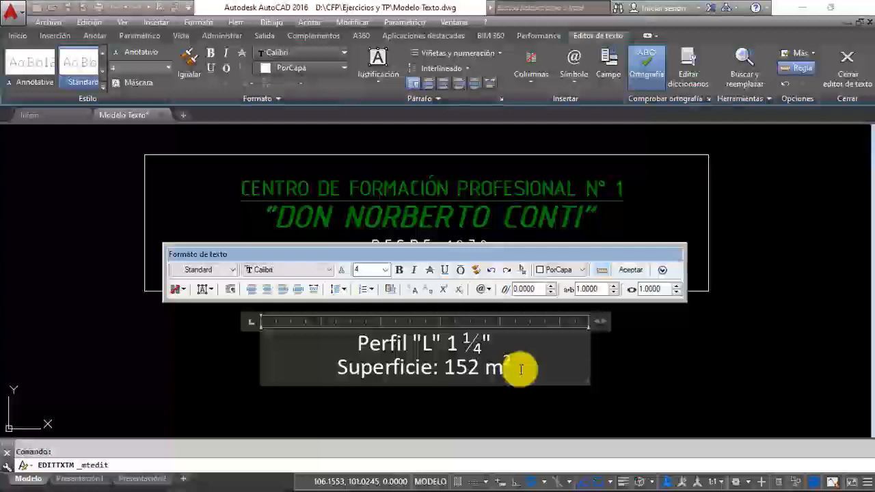
# Step: Add a third line reading Tipo V5 with the 5 formatted as subscript
pyautogui.press('Return')
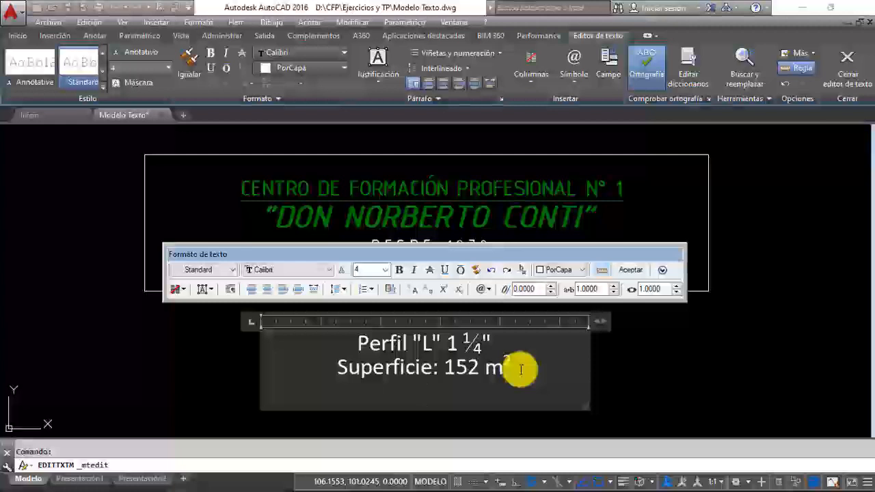
pyautogui.write('Tipo')
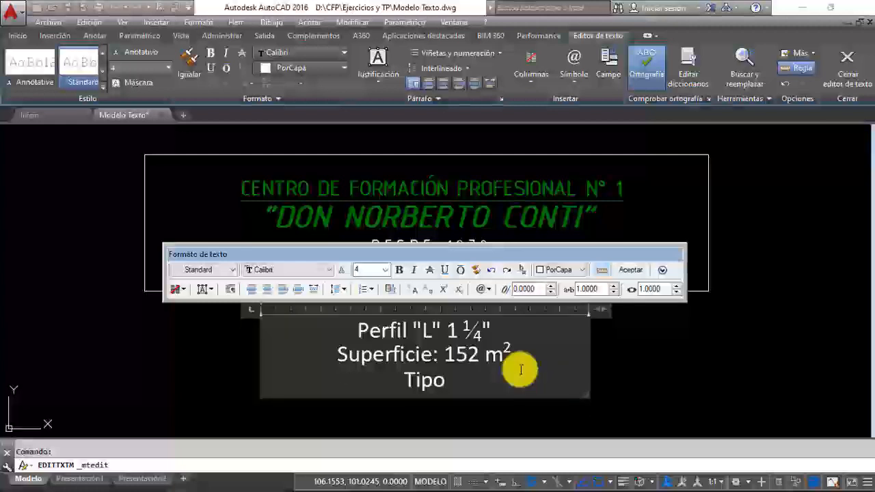
pyautogui.write(' V2')
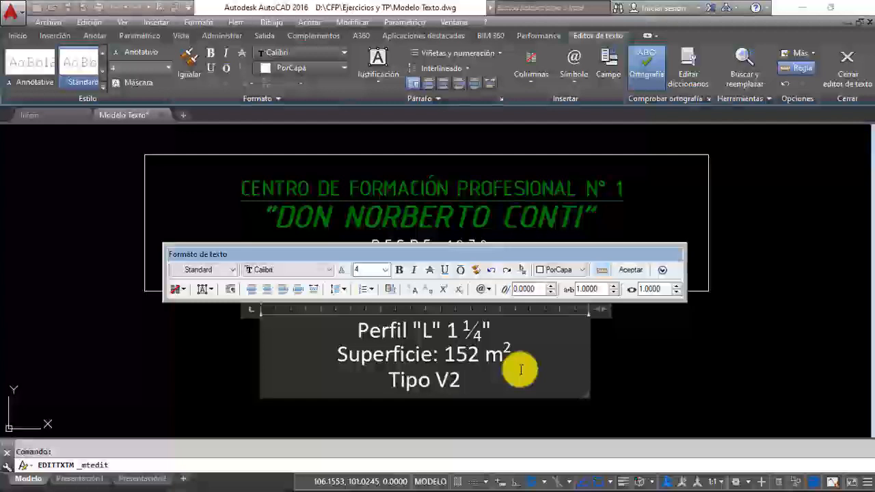
pyautogui.press('BackSpace')
pyautogui.write('5')
pyautogui.hotkey('shift', 'Left')
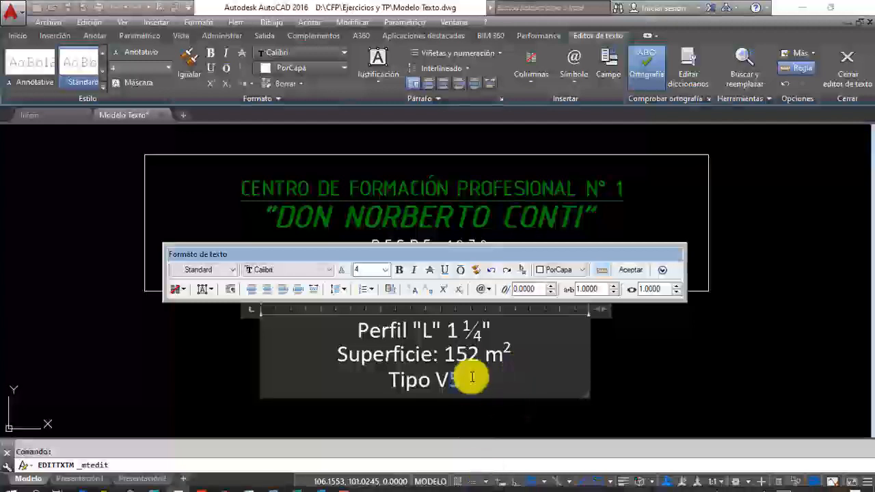
pyautogui.click(458, 289)
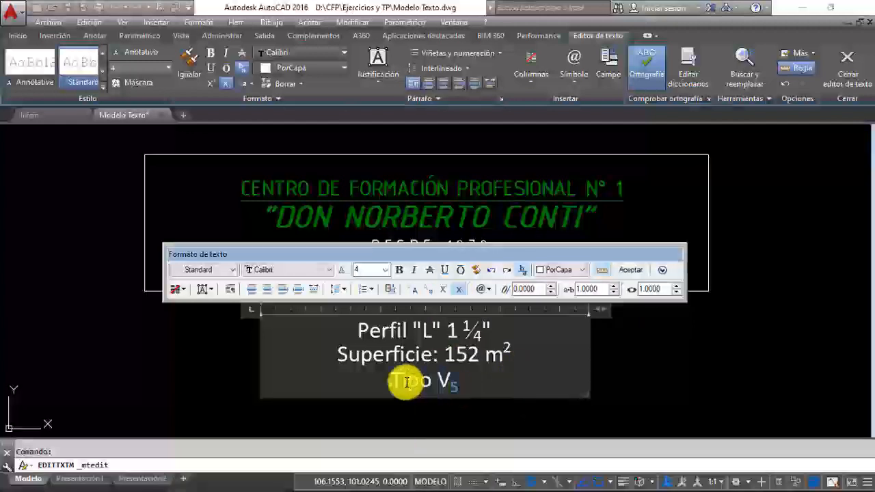
pyautogui.click(460, 384)
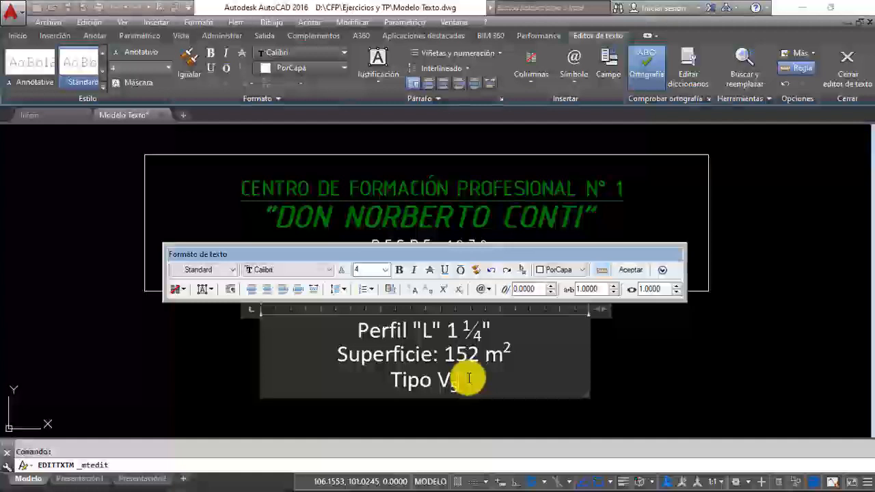
# Step: Add a fourth line reading nombre: below the Tipo V5 line
pyautogui.press('Return')
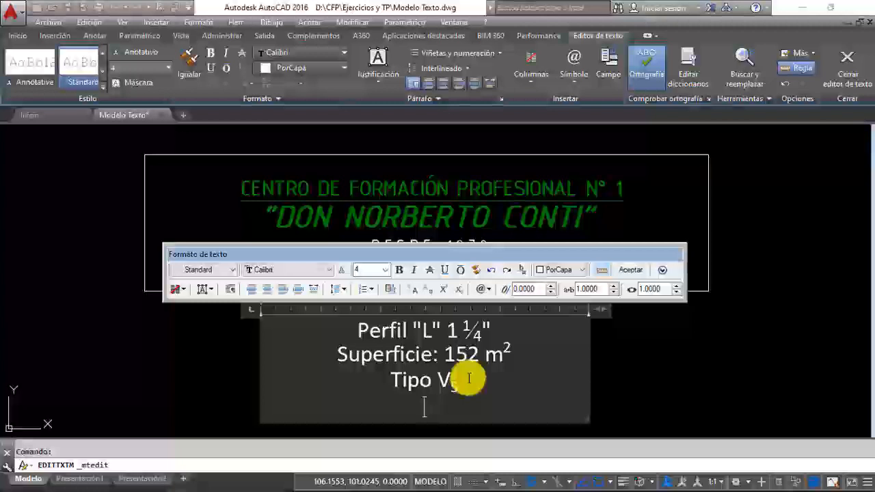
pyautogui.write('nombre')
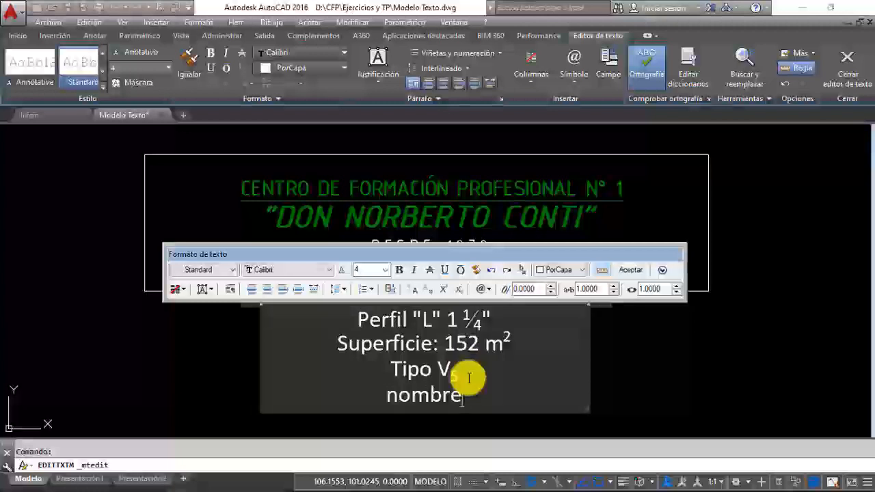
pyautogui.write(':')
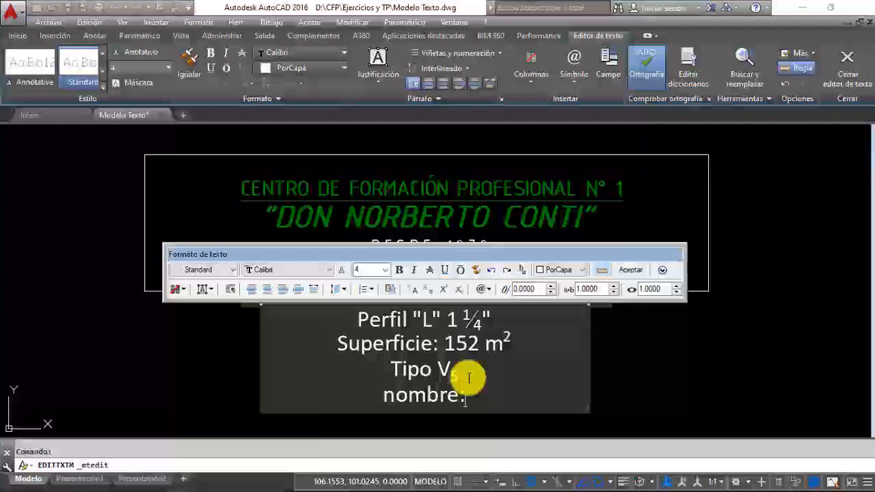
# Step: Change the initial n of the nombre: line to uppercase
pyautogui.press('Left')
pyautogui.press('Left')
pyautogui.press('Left')
pyautogui.press('Left')
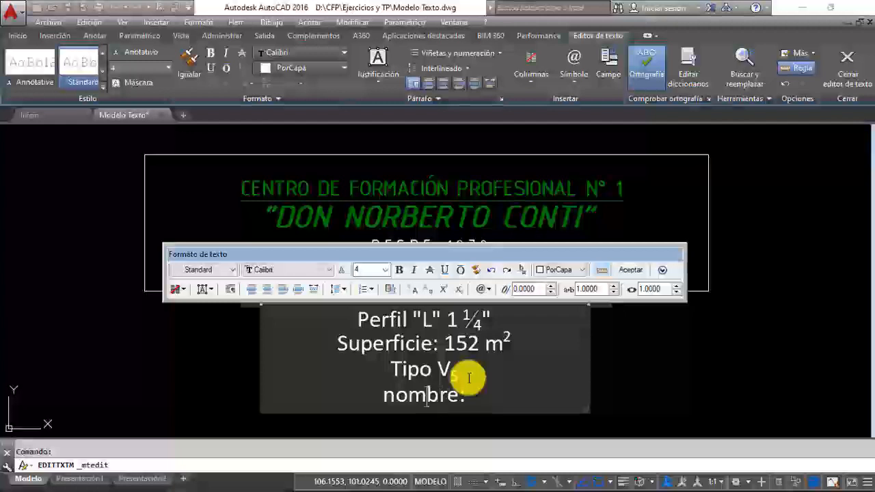
pyautogui.press('Left')
pyautogui.hotkey('shift', 'Left')
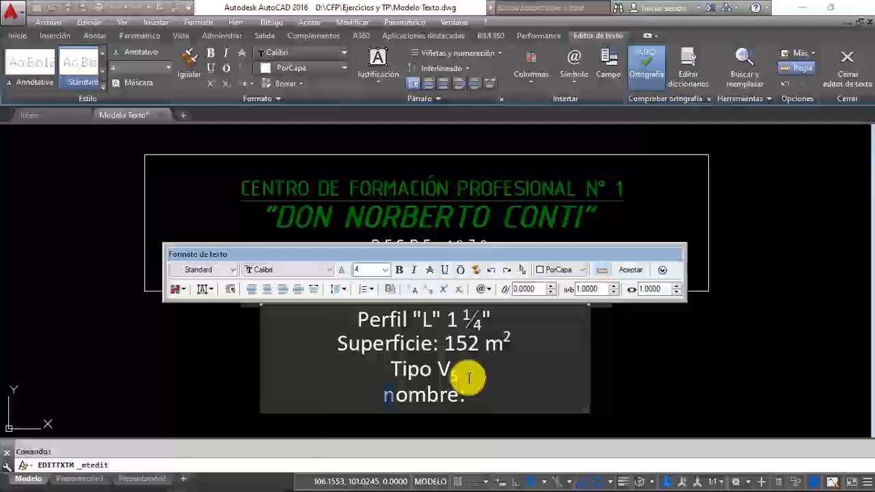
pyautogui.click(417, 294)
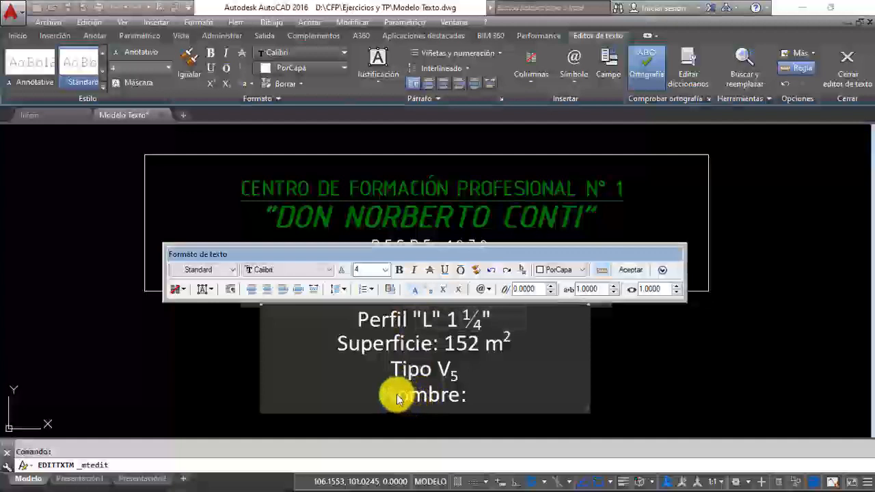
# Step: Try uppercase on the remaining letters of Nombre and convert them back to lowercase
pyautogui.moveTo(398, 398); pyautogui.dragTo(462, 396)
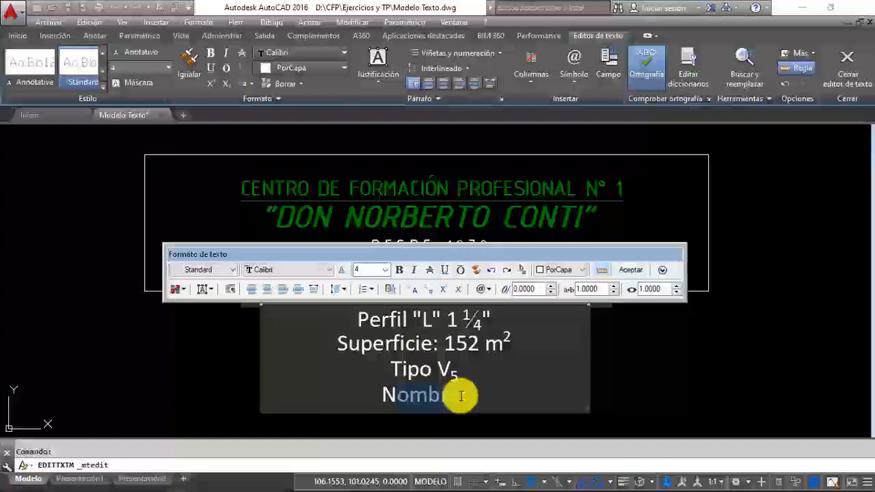
pyautogui.click(412, 291)
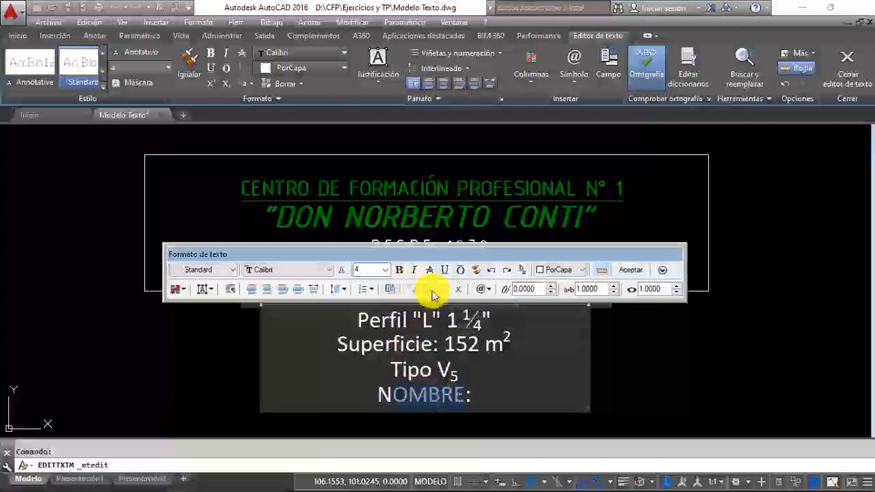
pyautogui.click(430, 290)
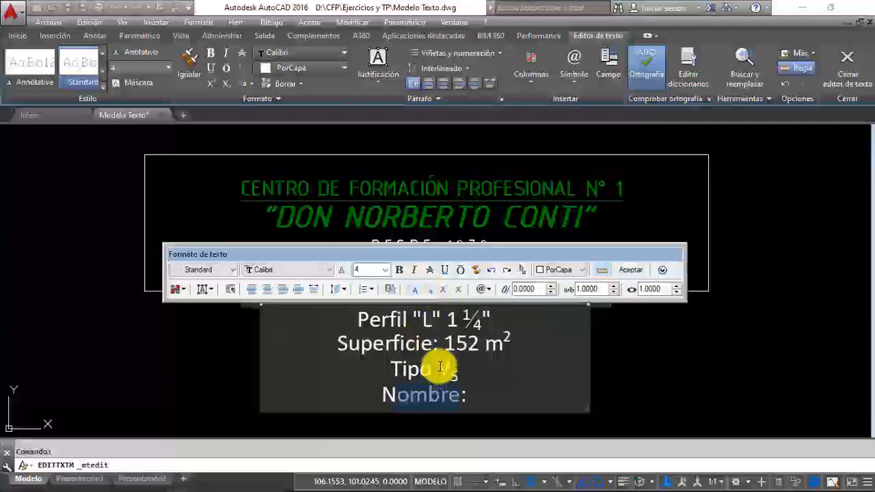
pyautogui.click(478, 399)
pyautogui.scroll(2, 497, 403)
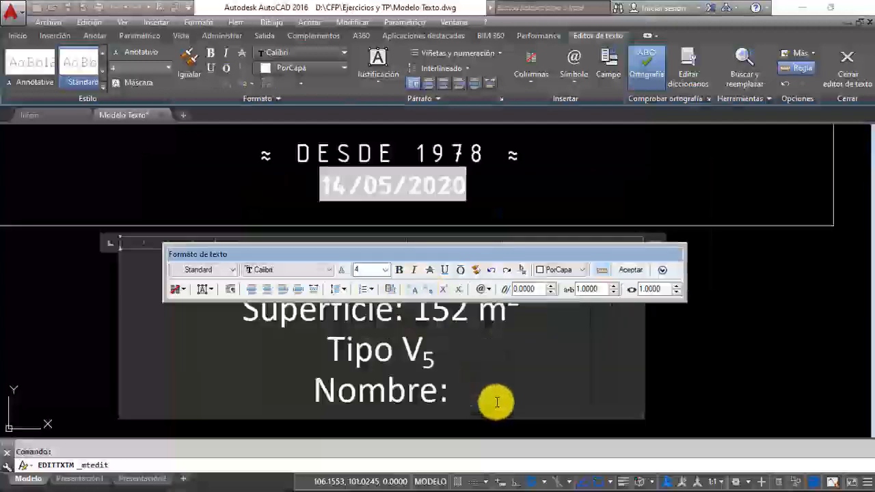
pyautogui.scroll(-2, 497, 400)
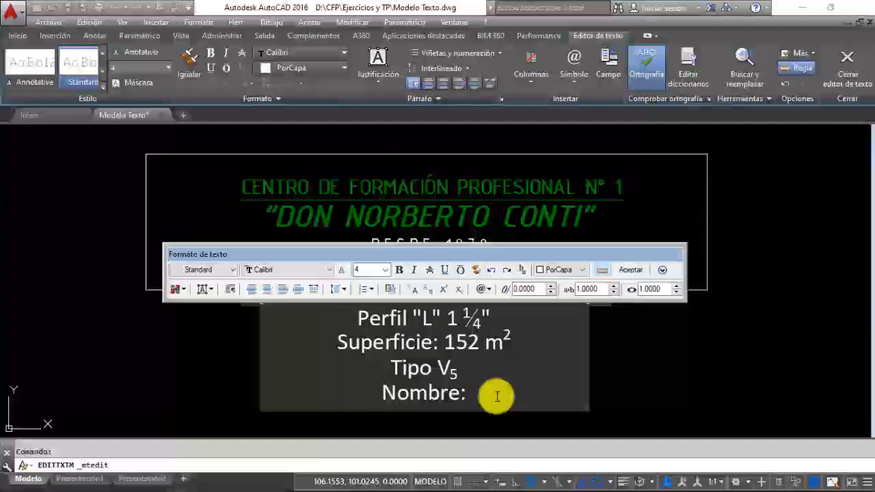
# Step: Start a new line below Nombre: and toggle Permitir viñetas y listas for the whole text object
pyautogui.press('Return')
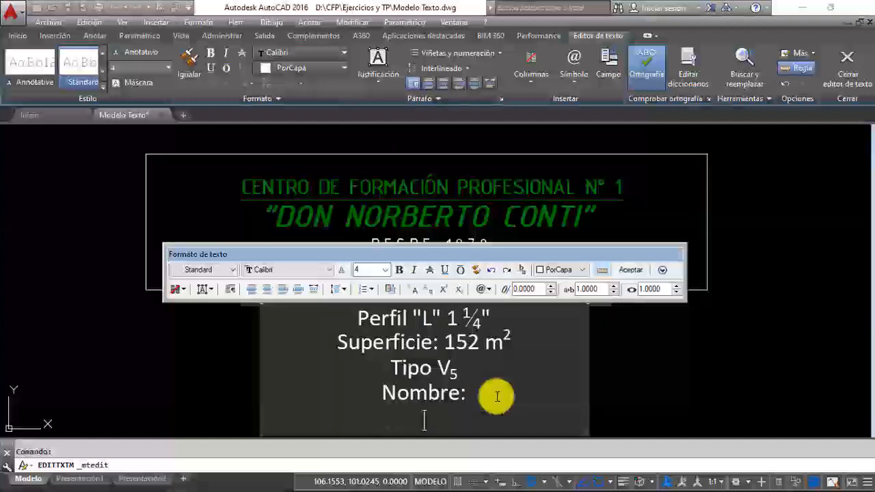
pyautogui.click(364, 290)
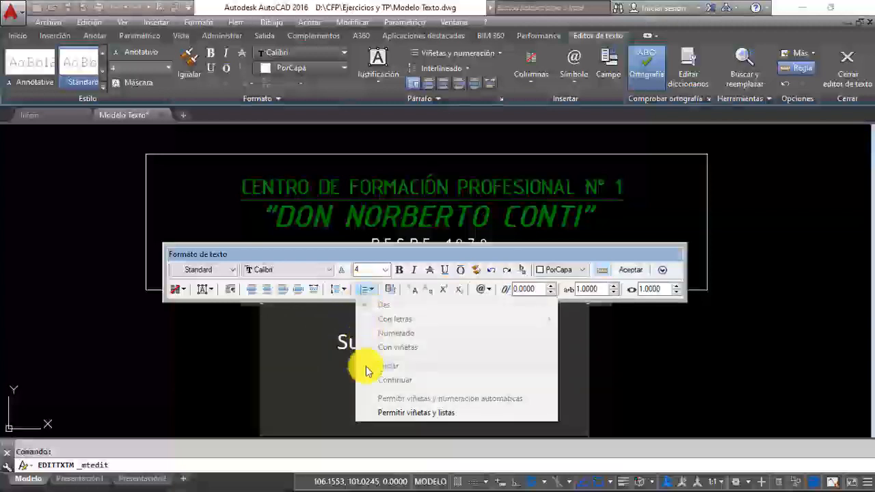
pyautogui.click(363, 290)
pyautogui.click(362, 290)
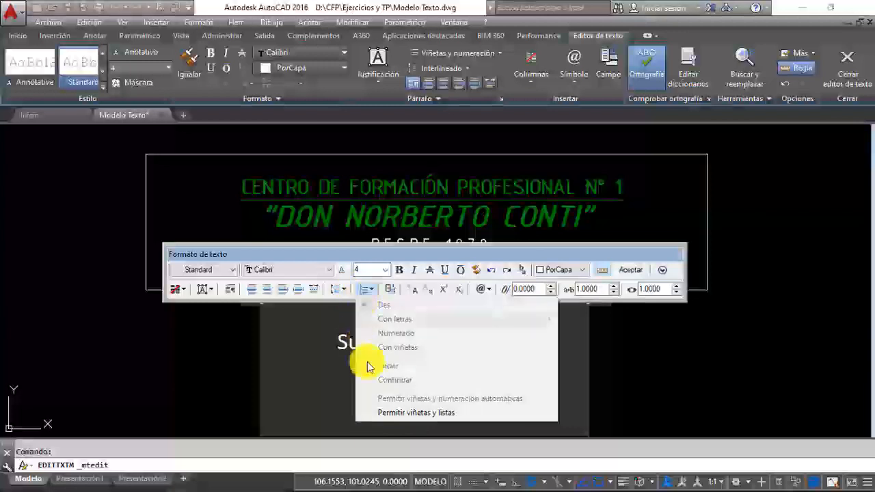
pyautogui.click(374, 412)
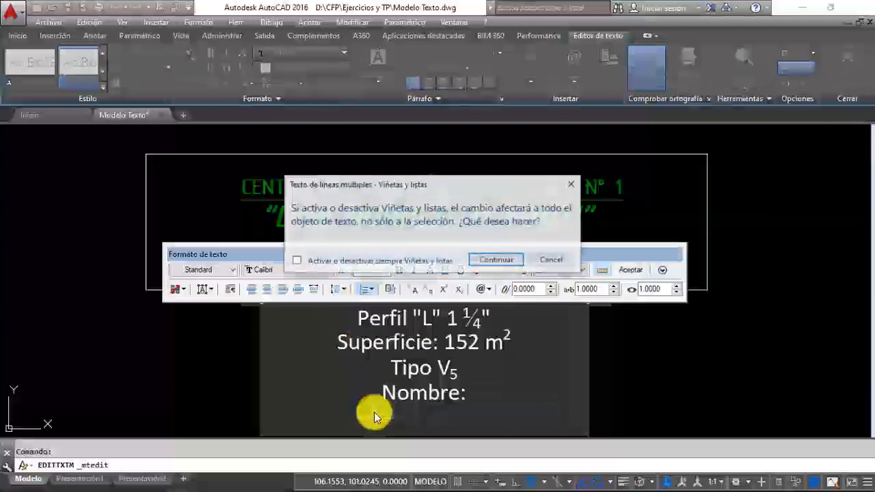
pyautogui.click(523, 260)
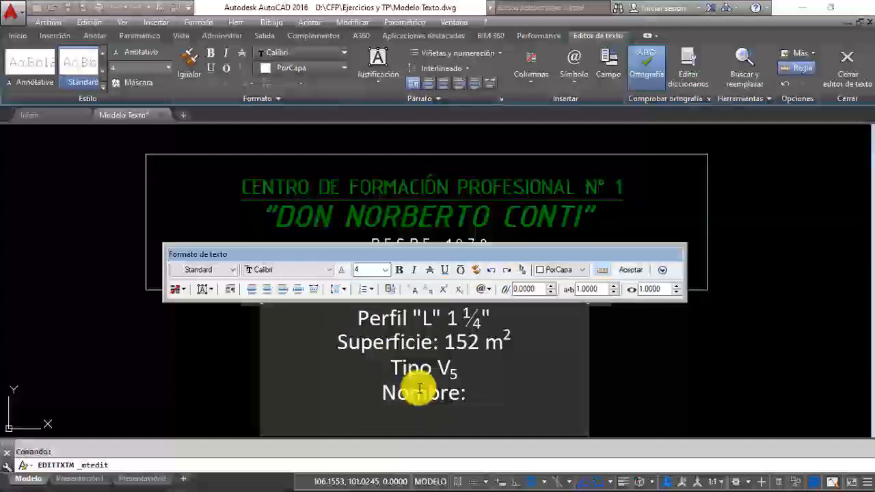
# Step: Add two manually numbered lines below Nombre:, reading 1 - Apellido and 2 - Nombres
pyautogui.write('1 - ')
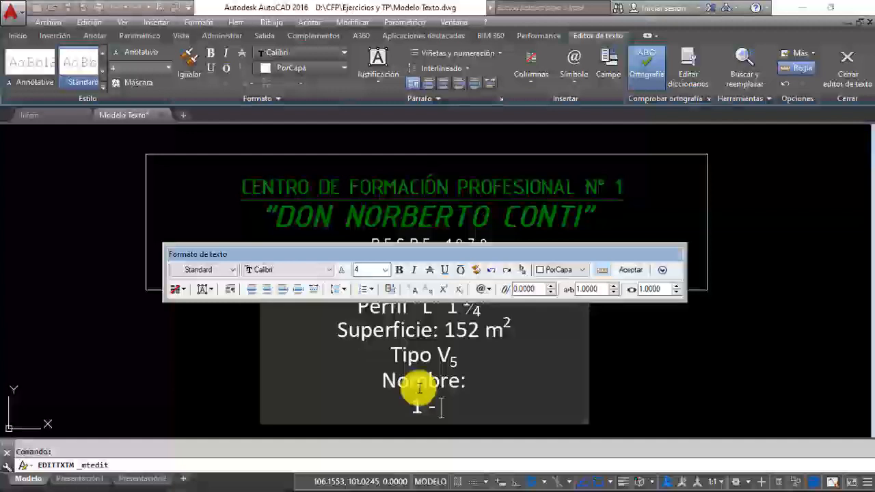
pyautogui.write('Apellido')
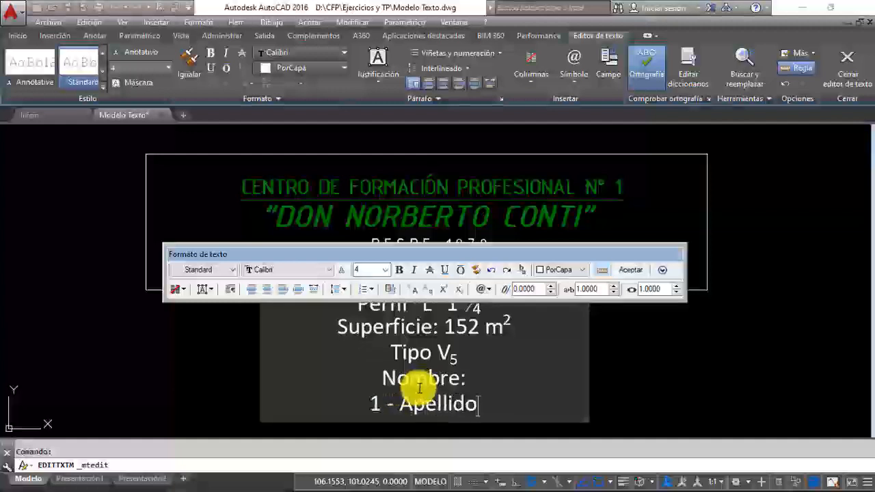
pyautogui.press('Return')
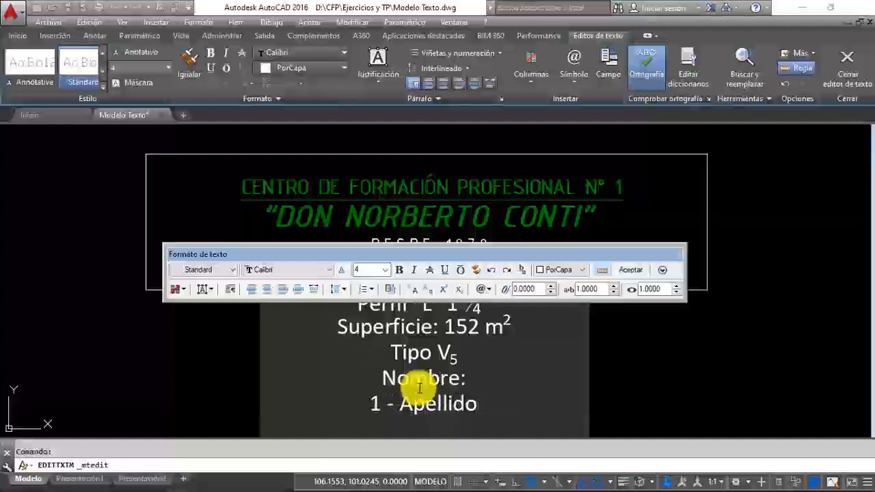
pyautogui.write('2')
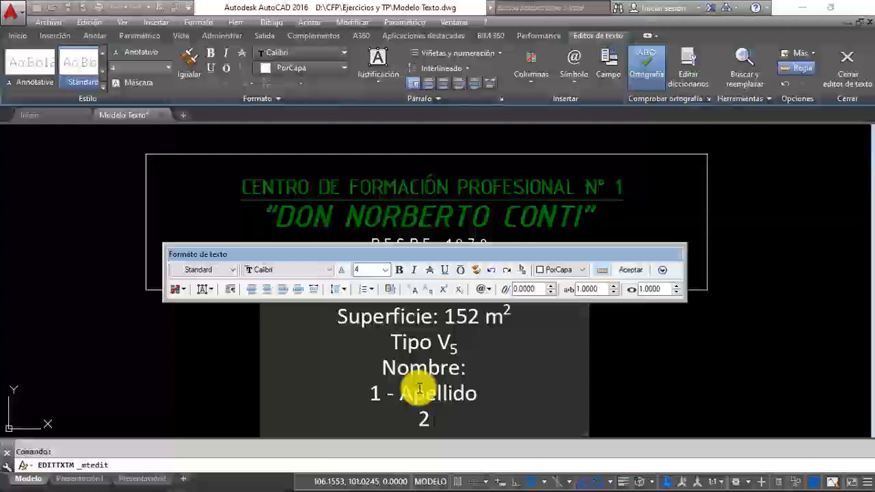
pyautogui.write(' - Nombres')
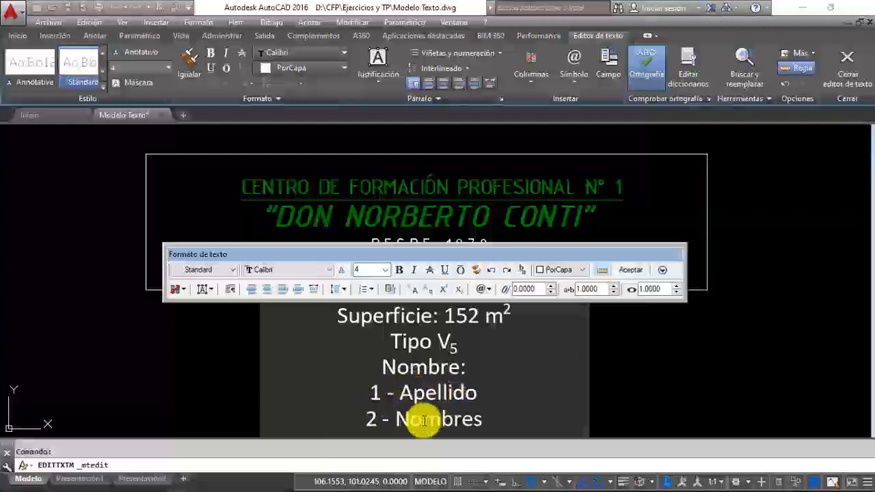
# Step: Try 2.0x and 1.5x line spacing on all the lines of the text and settle on 1.0x
pyautogui.scroll(-4, 504, 372)
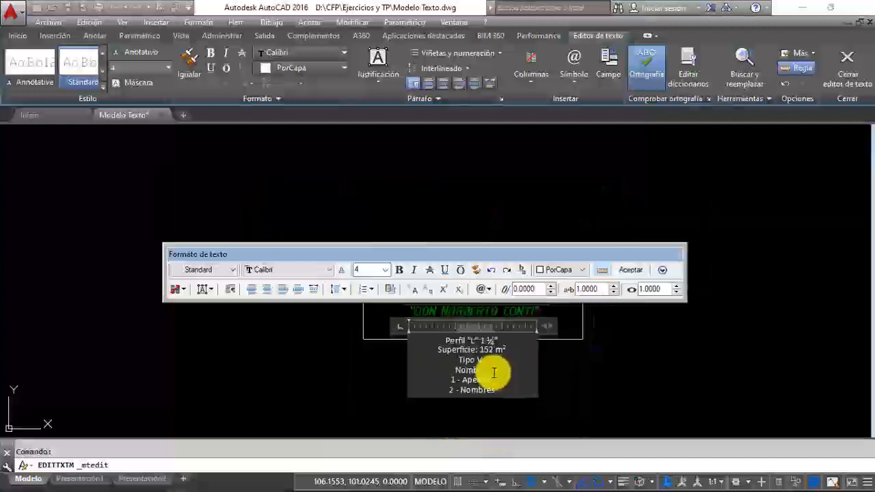
pyautogui.scroll(3, 482, 364)
pyautogui.moveTo(440, 340); pyautogui.dragTo(499, 404)
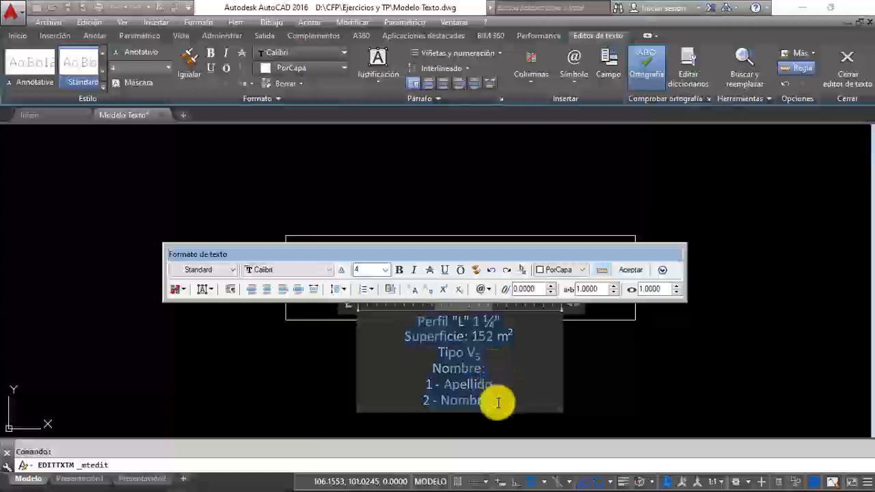
pyautogui.click(341, 290)
pyautogui.click(353, 337)
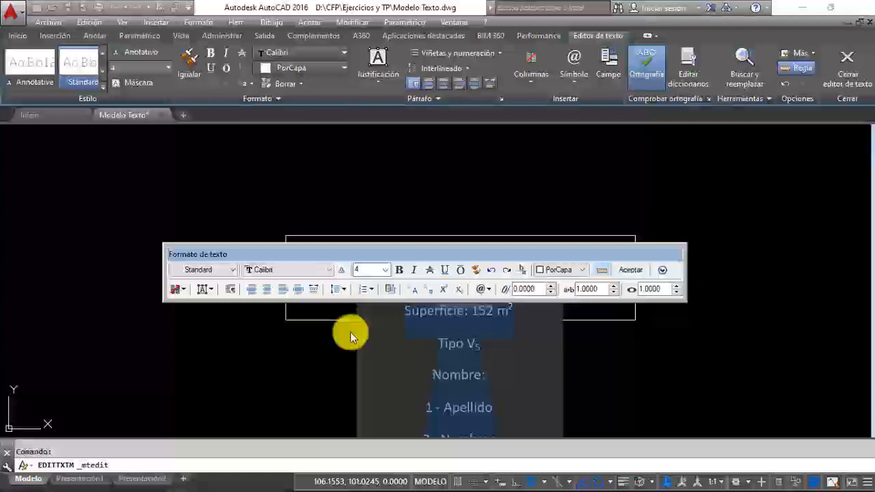
pyautogui.click(344, 292)
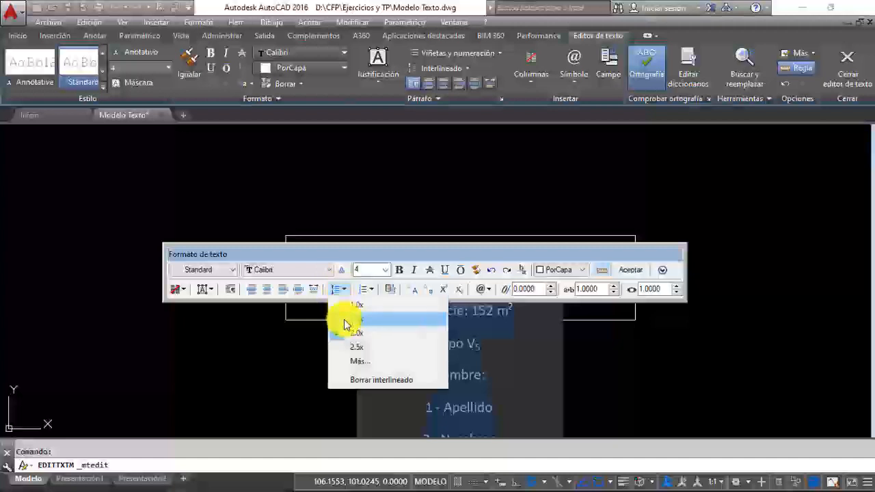
pyautogui.click(344, 311)
pyautogui.click(346, 290)
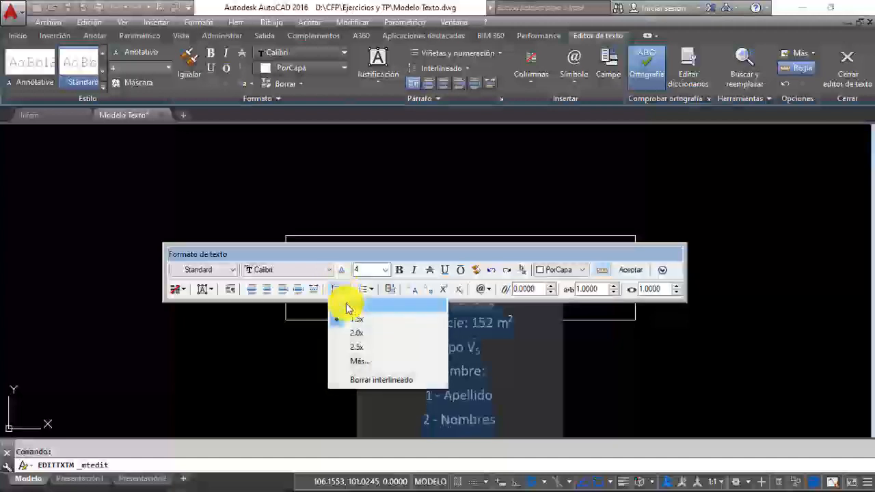
pyautogui.click(346, 306)
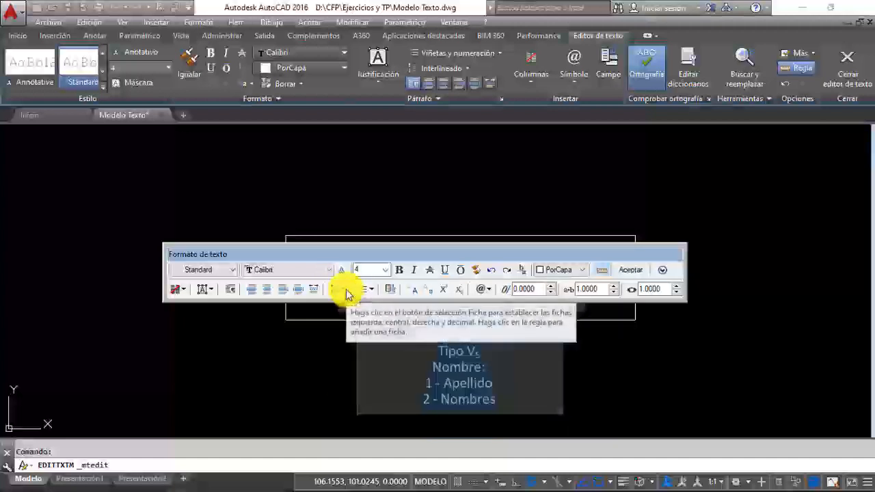
# Step: Try the centre, right, justified and distributed alignments on all the lines, settle on left alignment and accept the text
pyautogui.click(252, 292)
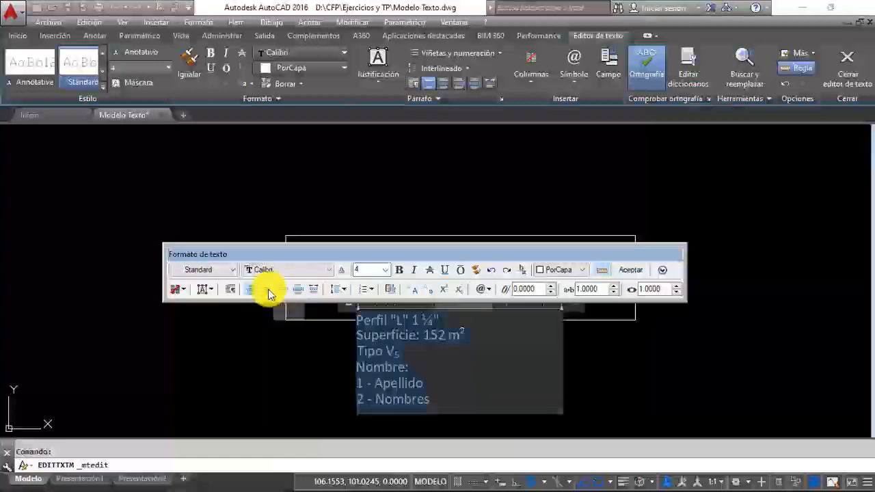
pyautogui.click(268, 289)
pyautogui.click(283, 289)
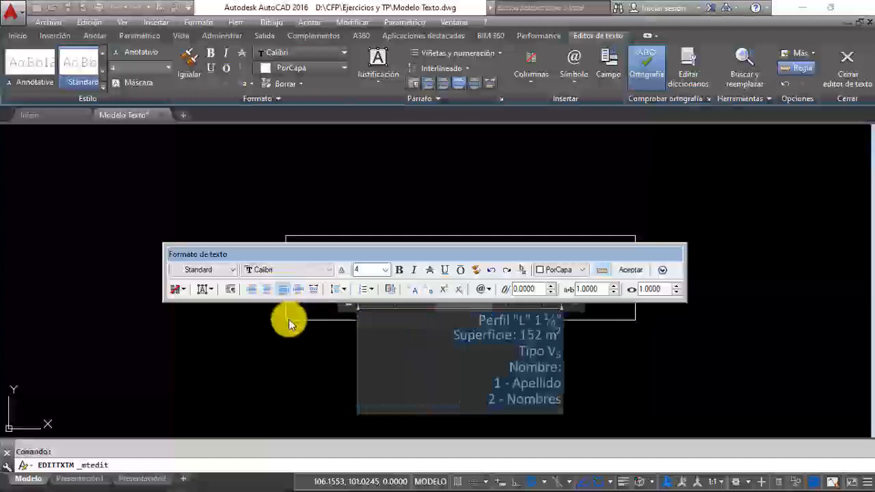
pyautogui.click(298, 291)
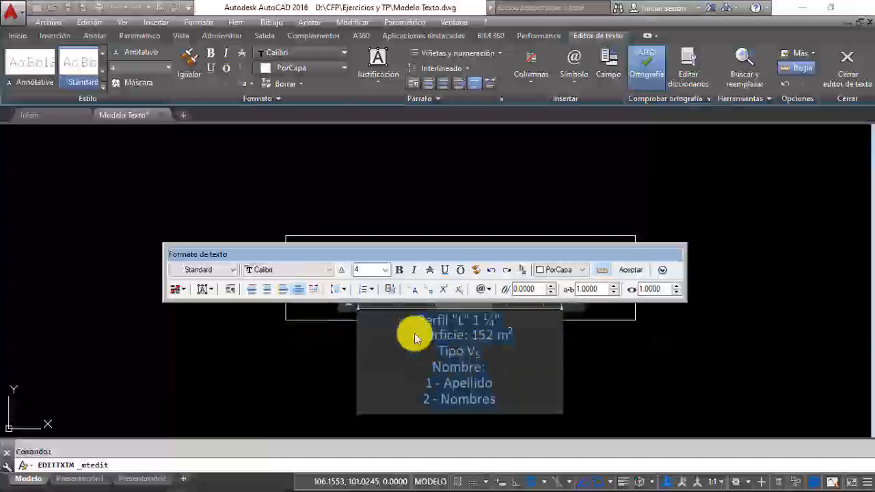
pyautogui.click(312, 289)
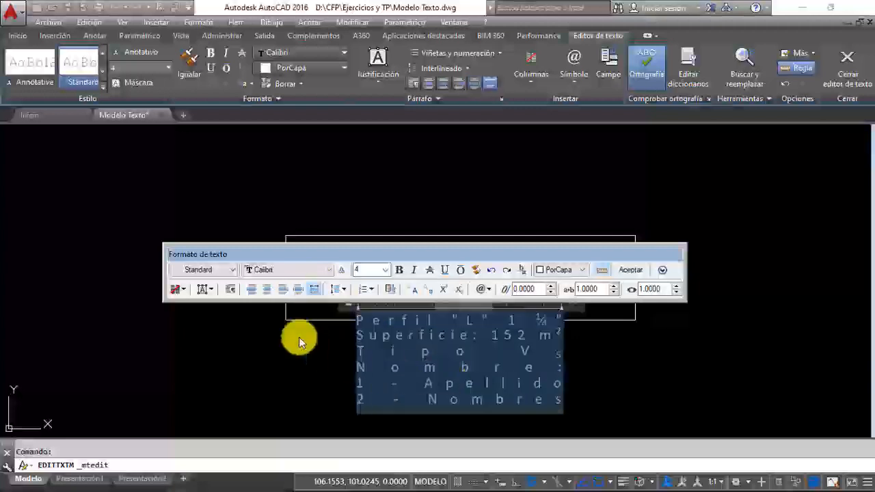
pyautogui.click(253, 289)
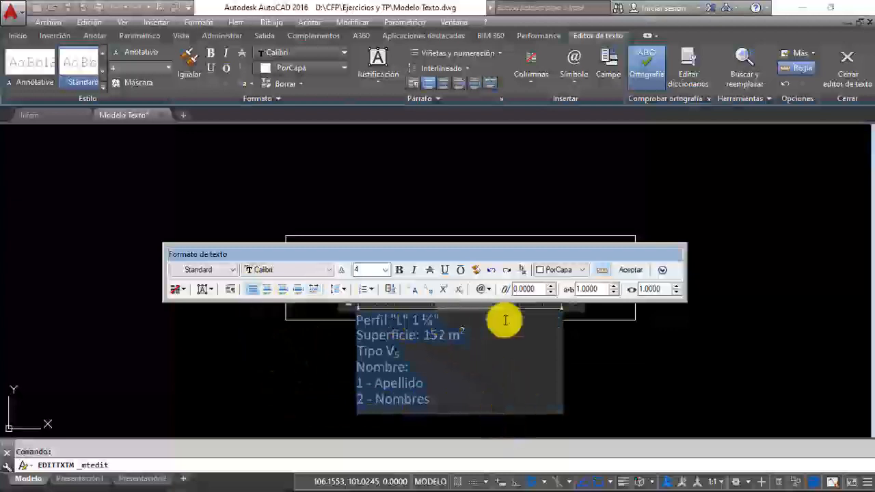
pyautogui.click(630, 270)
# Step: Move the multiline text down so it sits just below the title frame, and save the drawing
pyautogui.click(342, 362)
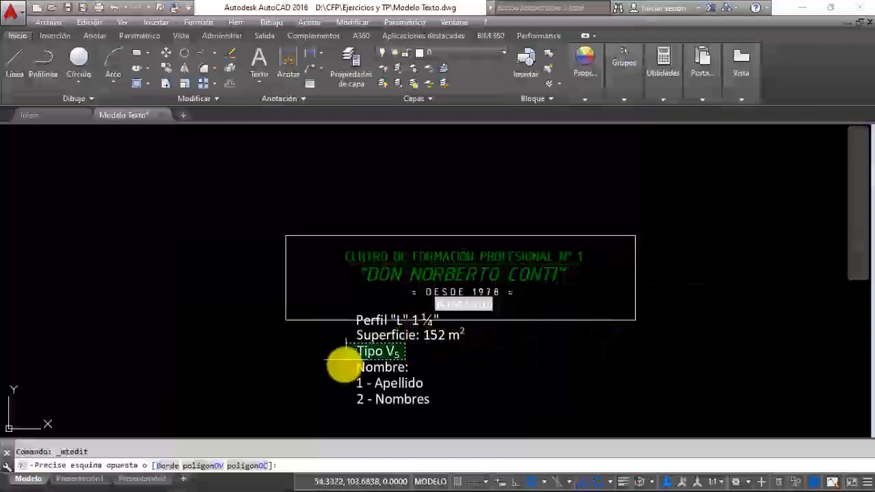
pyautogui.click(459, 360)
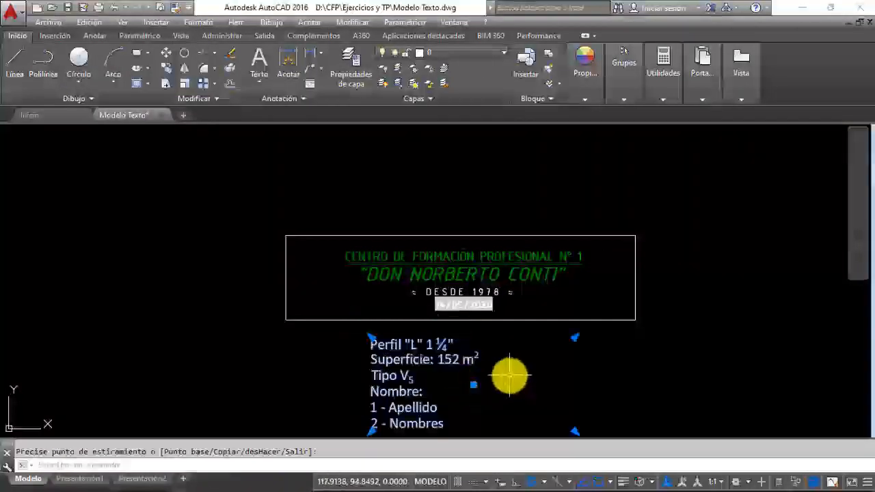
pyautogui.press('Escape')
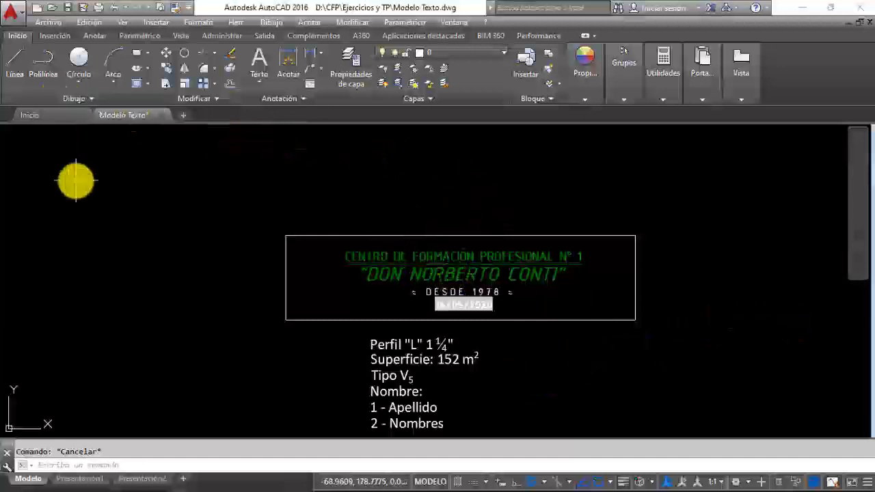
pyautogui.click(67, 9)
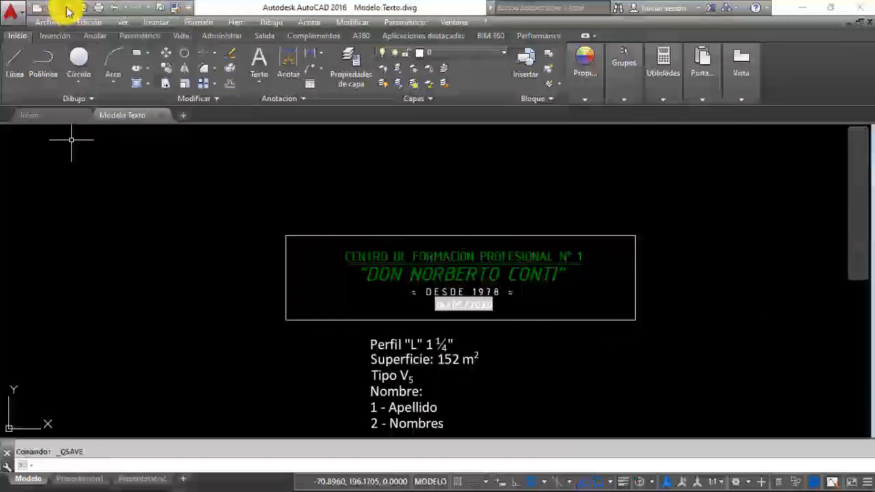